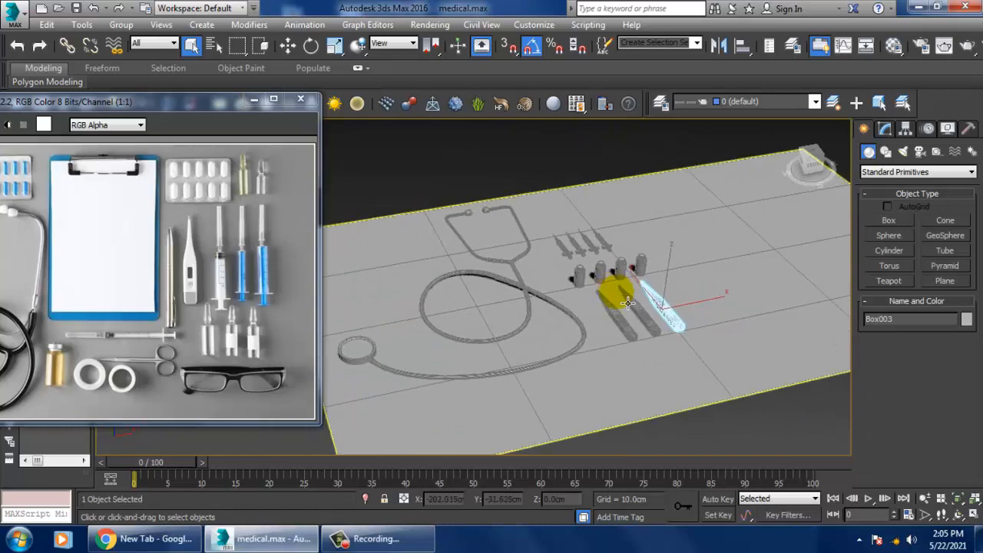
Step: Examine the tweezers in the medical.jpg reference image and compare it with the tools already modelled in the scene
{"action": "scroll", "coordinate": [623, 299], "scroll_direction": "up", "scroll_amount": 4}
{"action": "key", "text": "w"}
{"action": "left_click", "coordinate": [633, 299]}
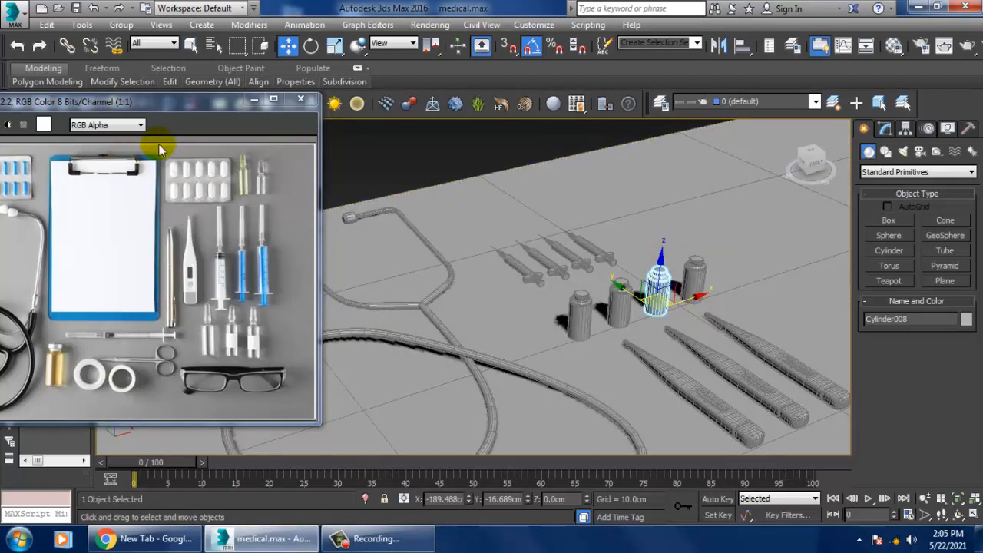
{"action": "left_click_drag", "start_coordinate": [177, 102], "coordinate": [343, 105]}
{"action": "middle_click_drag", "start_coordinate": [718, 329], "coordinate": [723, 337], "text": "alt"}
{"action": "middle_click_drag", "start_coordinate": [723, 338], "coordinate": [649, 281]}
{"action": "scroll", "coordinate": [729, 311], "scroll_direction": "up", "scroll_amount": 3}
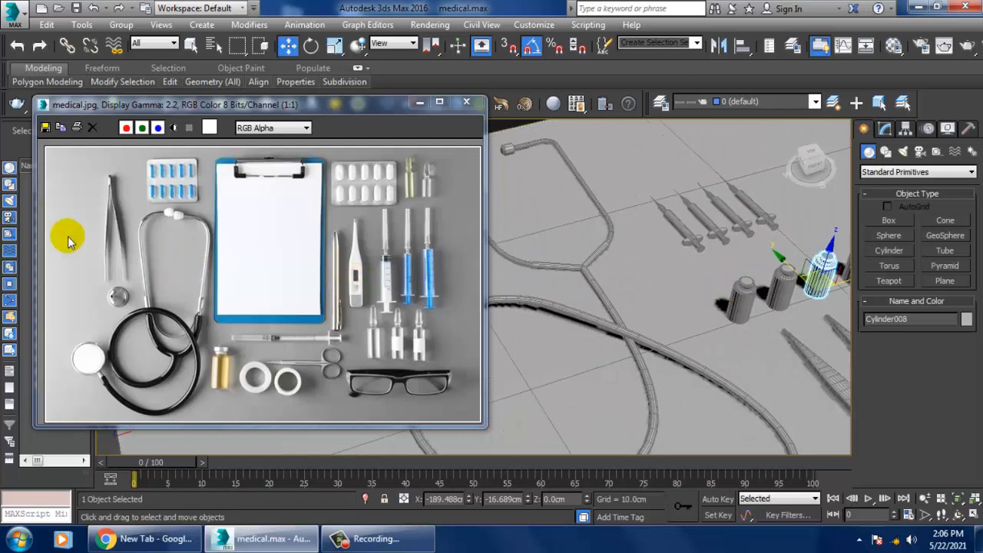
{"action": "middle_click_drag", "start_coordinate": [649, 275], "coordinate": [816, 274]}
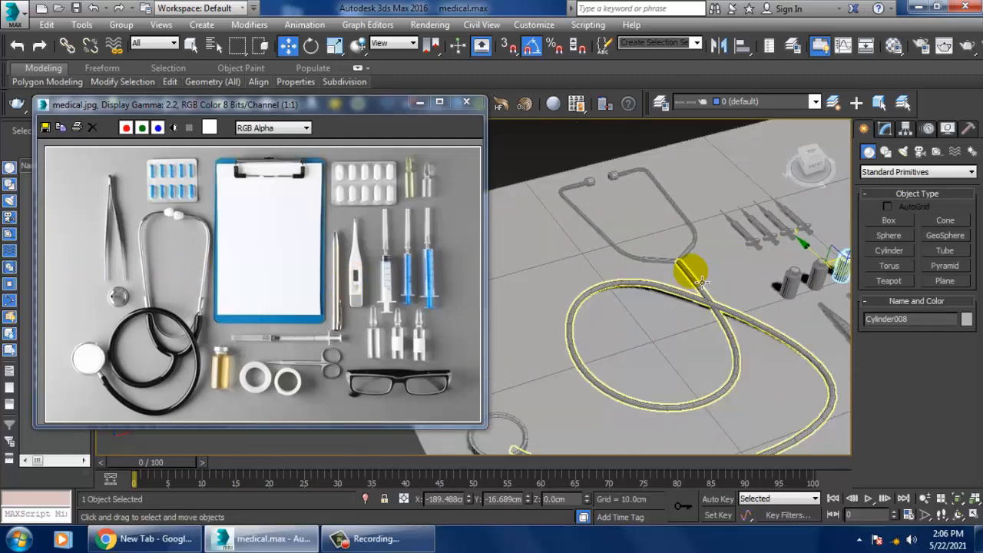
{"action": "left_click", "coordinate": [95, 213], "text": "ctrl"}
{"action": "middle_click_drag", "start_coordinate": [121, 210], "coordinate": [132, 237]}
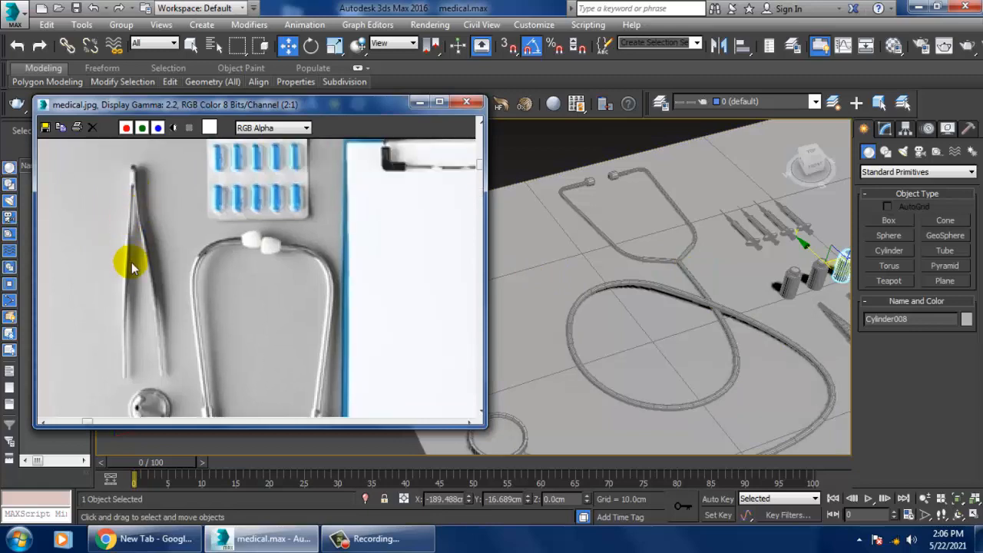
Step: Draw an open three-point V-shaped line in the Top view for the tweezers, with the apex at the upper end
{"action": "key", "text": "alt+w"}
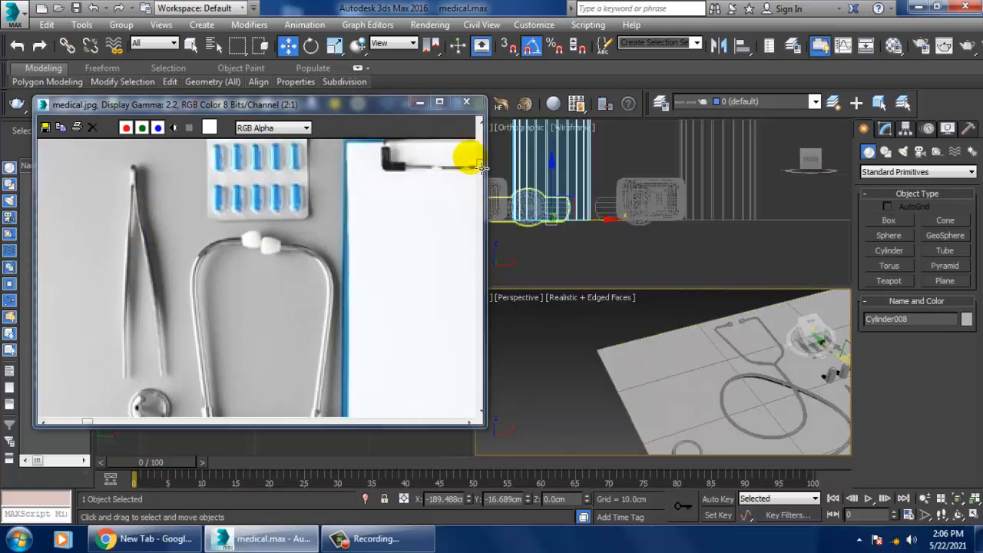
{"action": "left_click_drag", "start_coordinate": [399, 107], "coordinate": [436, 125]}
{"action": "left_click", "coordinate": [336, 226]}
{"action": "key", "text": "alt+w"}
{"action": "middle_click_drag", "start_coordinate": [599, 268], "coordinate": [742, 290]}
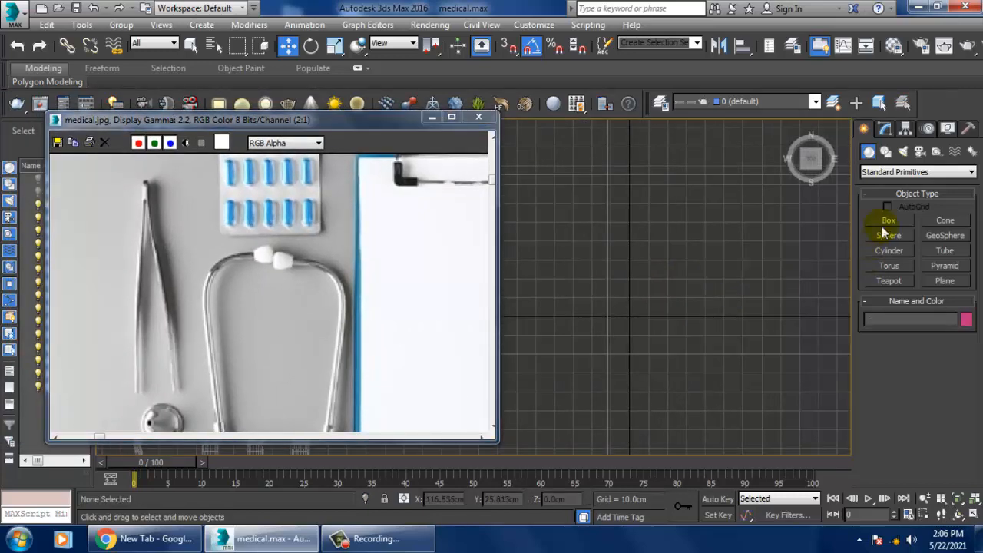
{"action": "left_click", "coordinate": [888, 153]}
{"action": "left_click", "coordinate": [896, 234]}
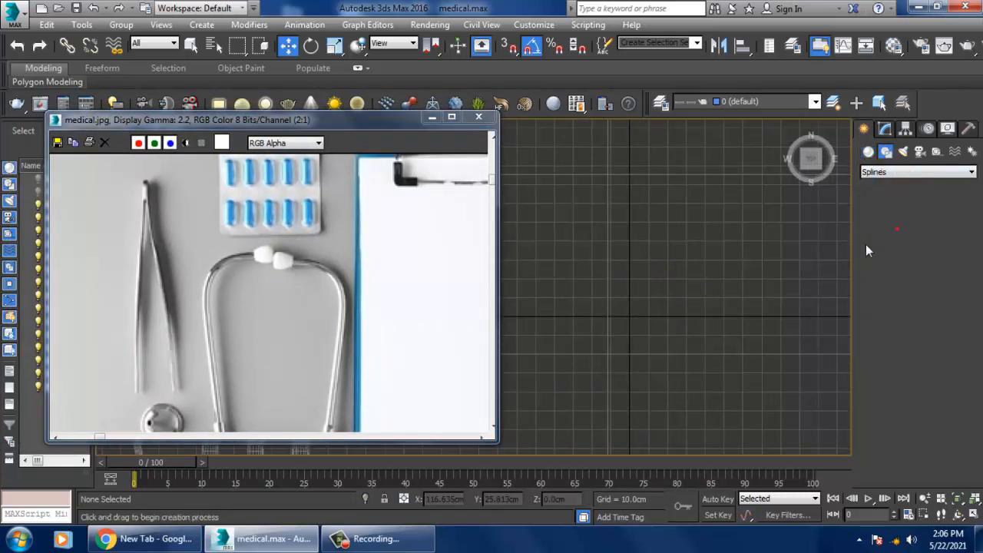
{"action": "left_click", "coordinate": [632, 178]}
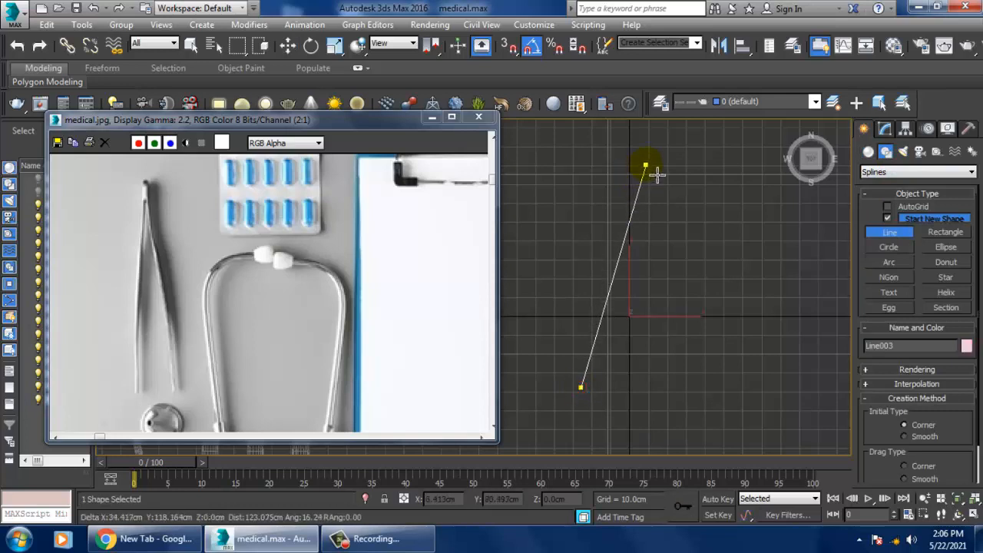
{"action": "left_click", "coordinate": [686, 389]}
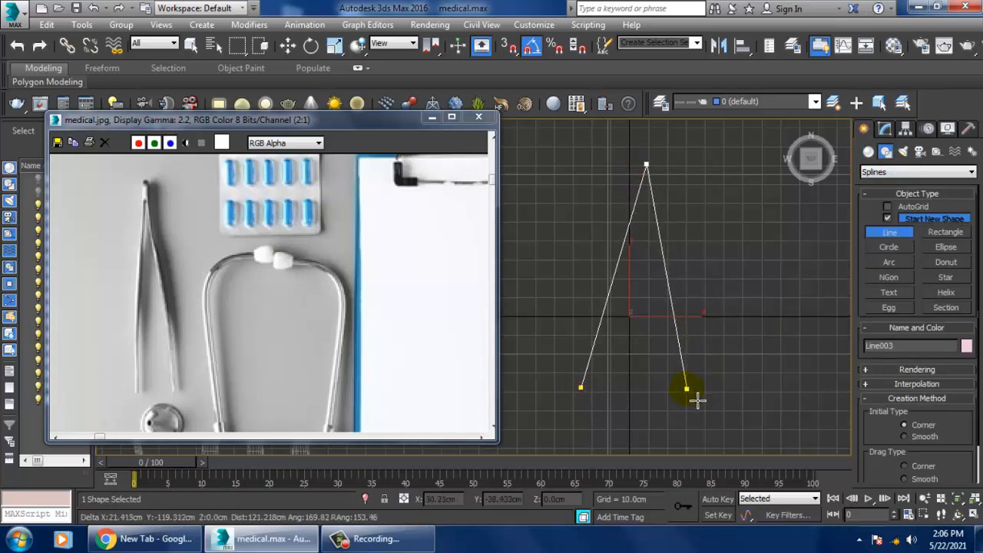
{"action": "right_click", "coordinate": [695, 395]}
Step: Move the V-shaped line's last end vertex up slightly to align it with the other end
{"action": "key", "text": "w"}
{"action": "scroll", "coordinate": [703, 376], "scroll_direction": "up", "scroll_amount": 2}
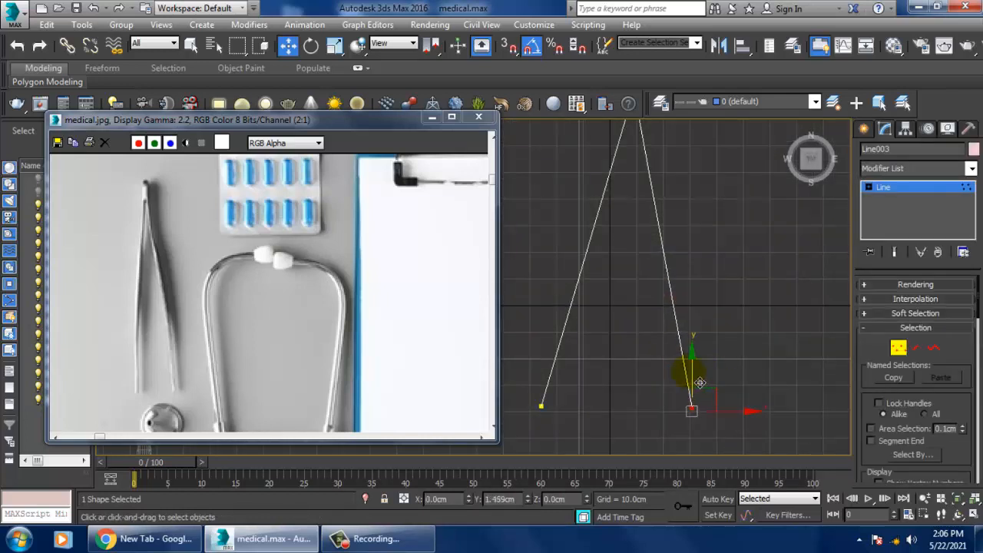
{"action": "left_click_drag", "start_coordinate": [697, 381], "coordinate": [697, 379]}
{"action": "mouse_move", "coordinate": [704, 262]}
{"action": "middle_mouse_down"}
{"action": "mouse_move", "coordinate": [715, 289]}
{"action": "mouse_move", "coordinate": [721, 264]}
{"action": "middle_mouse_up"}
{"action": "scroll", "coordinate": [714, 284], "scroll_direction": "down", "scroll_amount": 1}
Step: Raise the whole V-shaped line above the floor plane to a Z height of about 60.86 cm in the Perspective view
{"action": "key", "text": "p"}
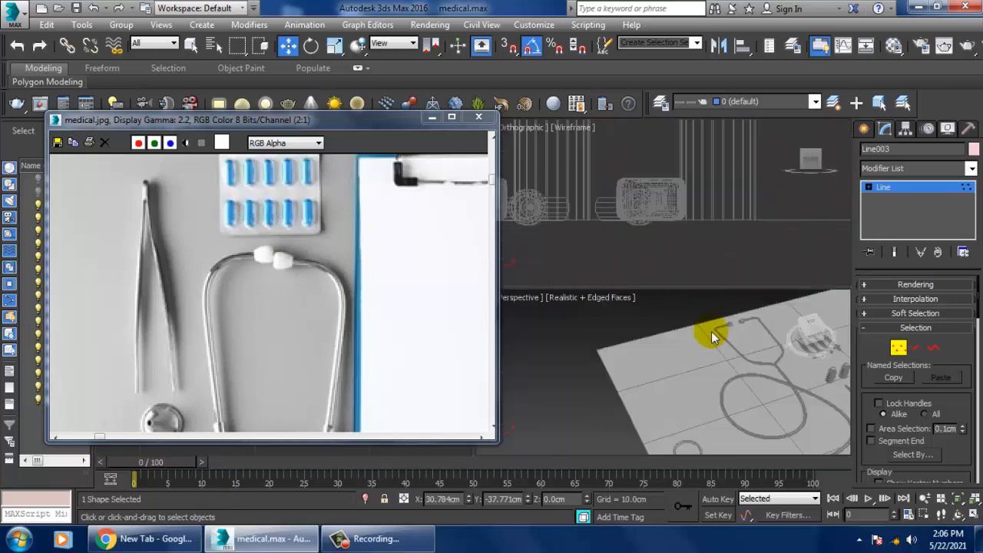
{"action": "scroll", "coordinate": [708, 333], "scroll_direction": "up", "scroll_amount": 5}
{"action": "middle_click_drag", "start_coordinate": [715, 328], "coordinate": [775, 347], "text": "alt"}
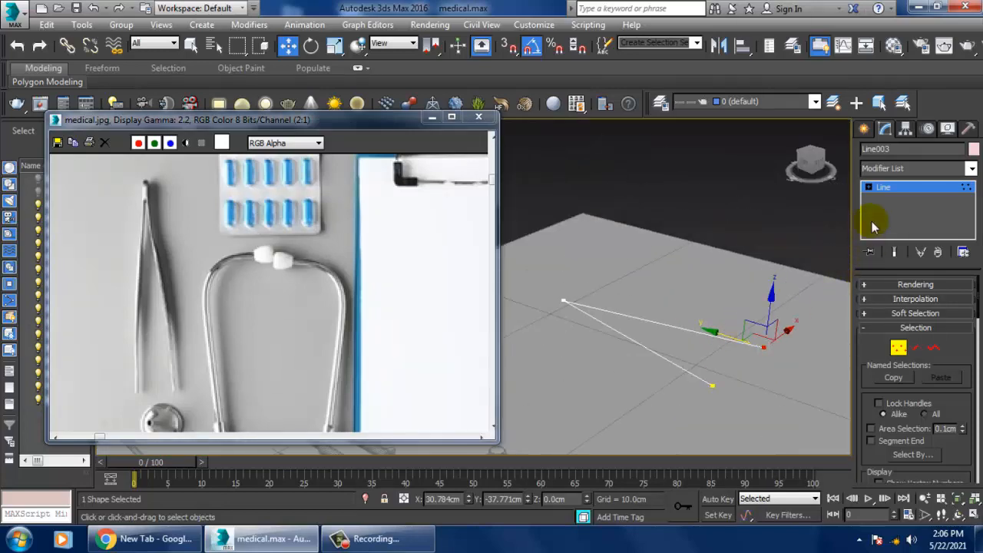
{"action": "left_click", "coordinate": [903, 191]}
{"action": "middle_click_drag", "start_coordinate": [684, 292], "coordinate": [726, 275], "text": "alt"}
Step: Enable the line's thickness in the viewport with a rectangular section 7.86 cm long and 1.02 cm wide
{"action": "left_click_drag", "start_coordinate": [372, 125], "coordinate": [177, 111]}
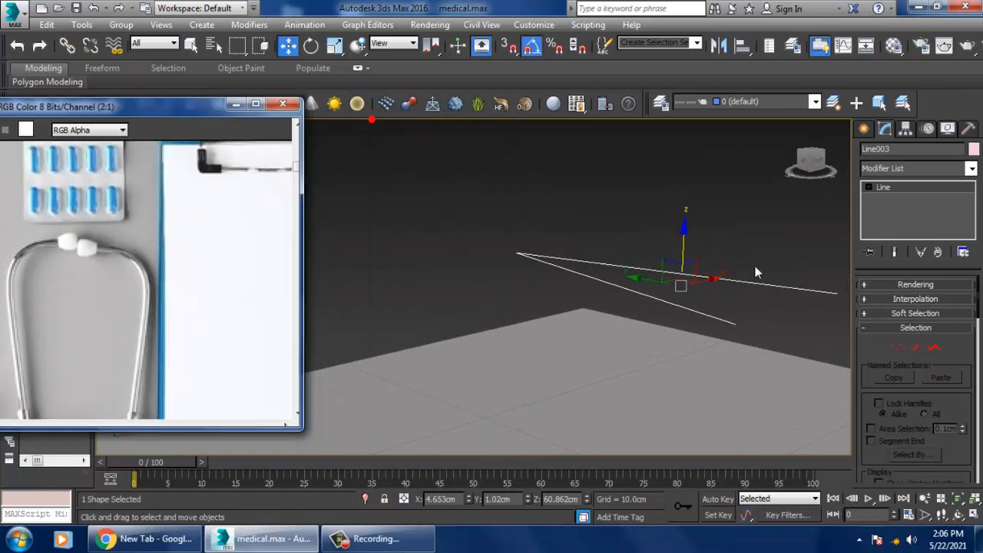
{"action": "left_click", "coordinate": [864, 284]}
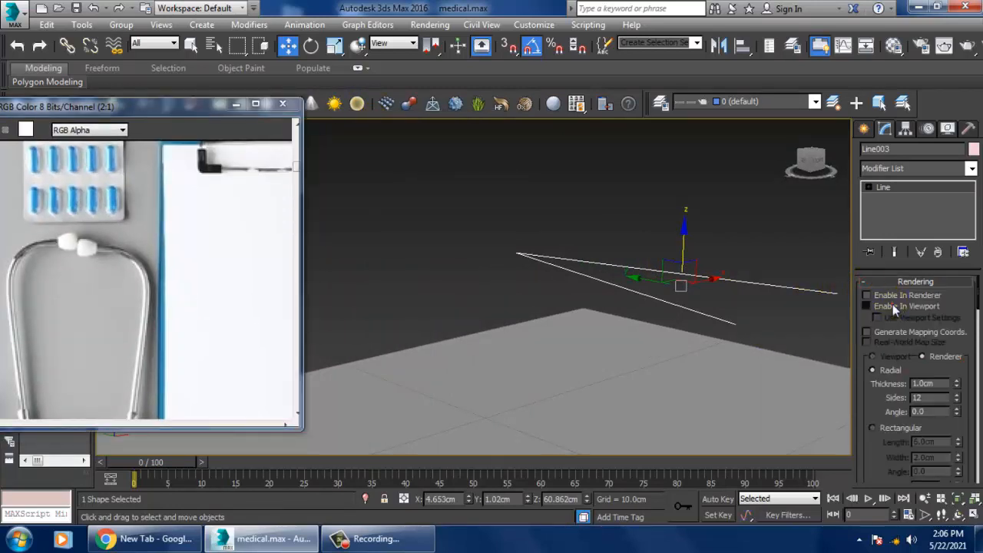
{"action": "left_click", "coordinate": [892, 304]}
{"action": "left_click", "coordinate": [873, 428]}
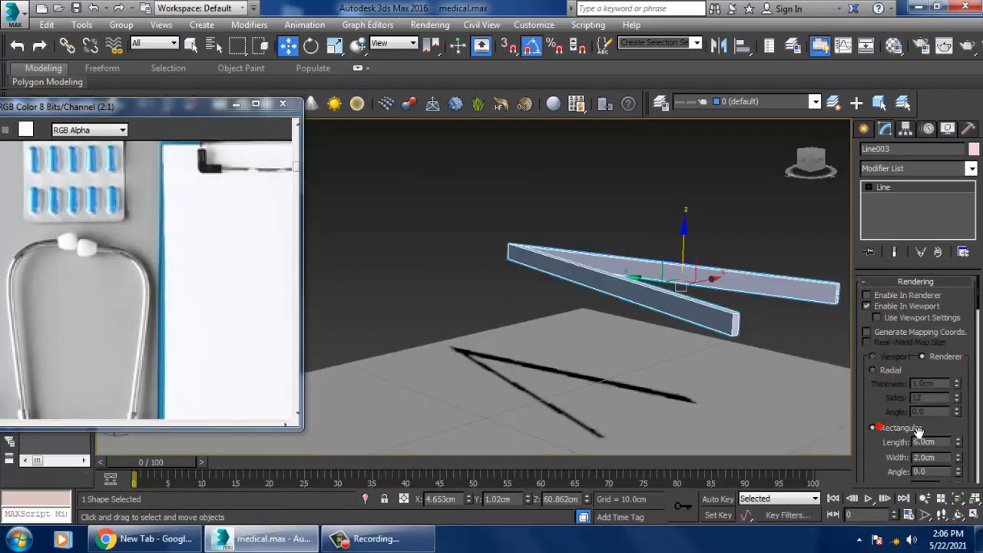
{"action": "left_click_drag", "start_coordinate": [958, 443], "coordinate": [970, 426]}
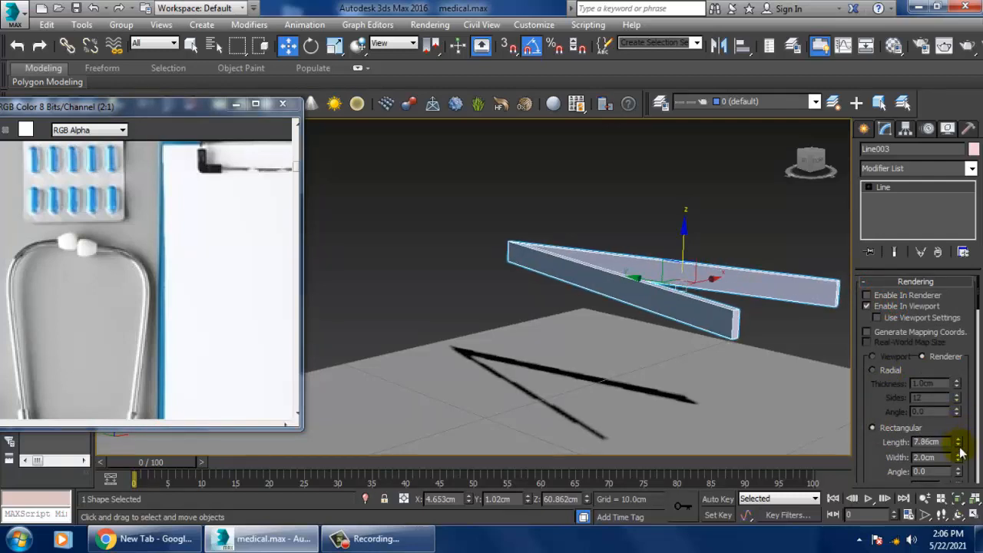
{"action": "left_click_drag", "start_coordinate": [973, 485], "coordinate": [975, 501]}
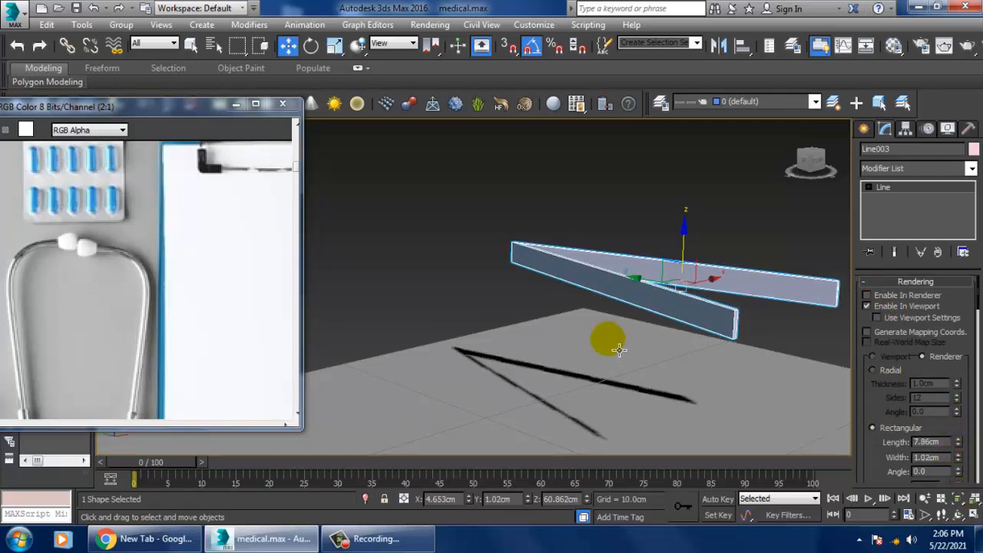
Step: Check the tweezers' shape in the reference image and convert the V-shaped line to an Editable Poly
{"action": "middle_click_drag", "start_coordinate": [75, 225], "coordinate": [137, 284]}
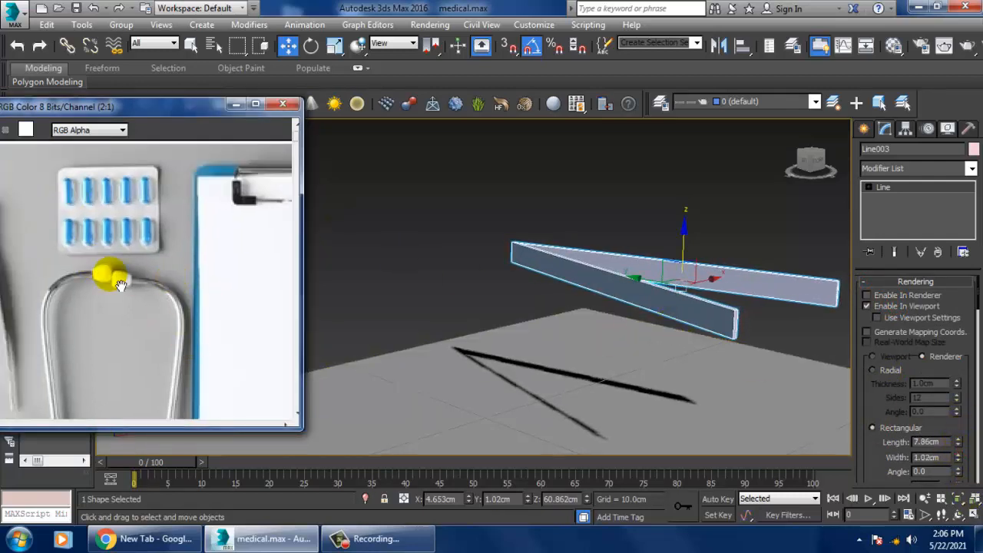
{"action": "left_click_drag", "start_coordinate": [128, 105], "coordinate": [234, 113]}
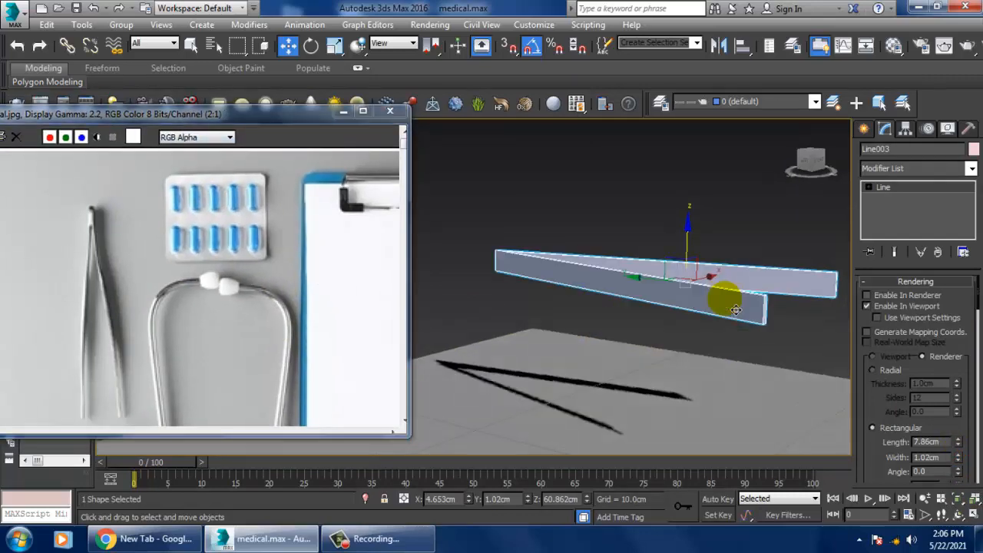
{"action": "right_click", "coordinate": [602, 277]}
{"action": "mouse_move", "coordinate": [691, 418]}
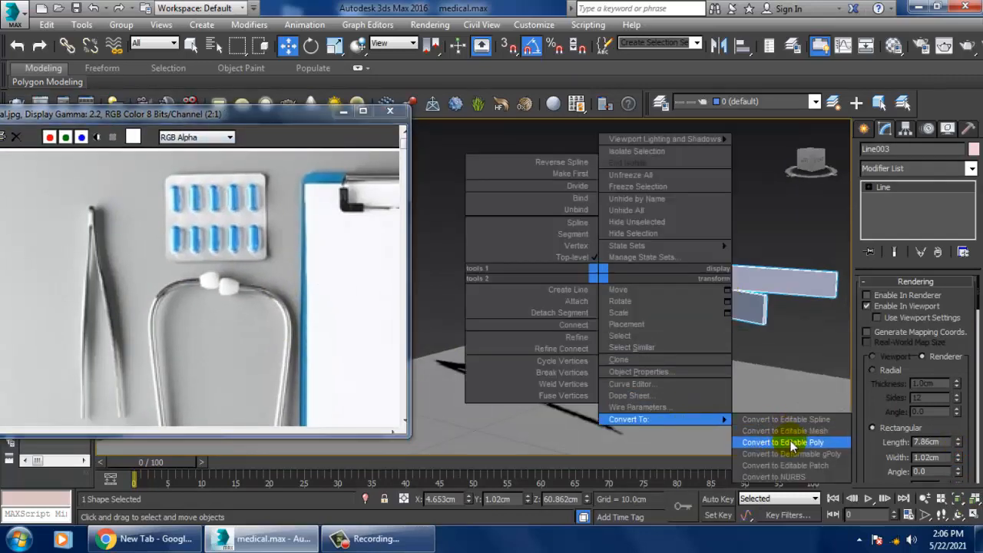
{"action": "left_click", "coordinate": [791, 439]}
Step: Select the lengthwise edges of both tweezer arms and connect them with 2 segments
{"action": "left_click", "coordinate": [893, 300]}
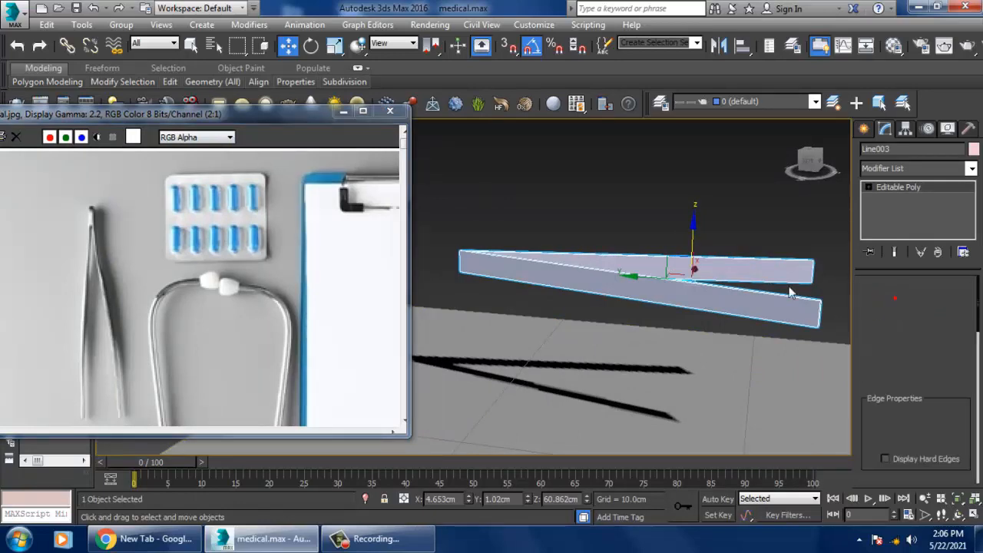
{"action": "left_click_drag", "start_coordinate": [642, 197], "coordinate": [658, 380]}
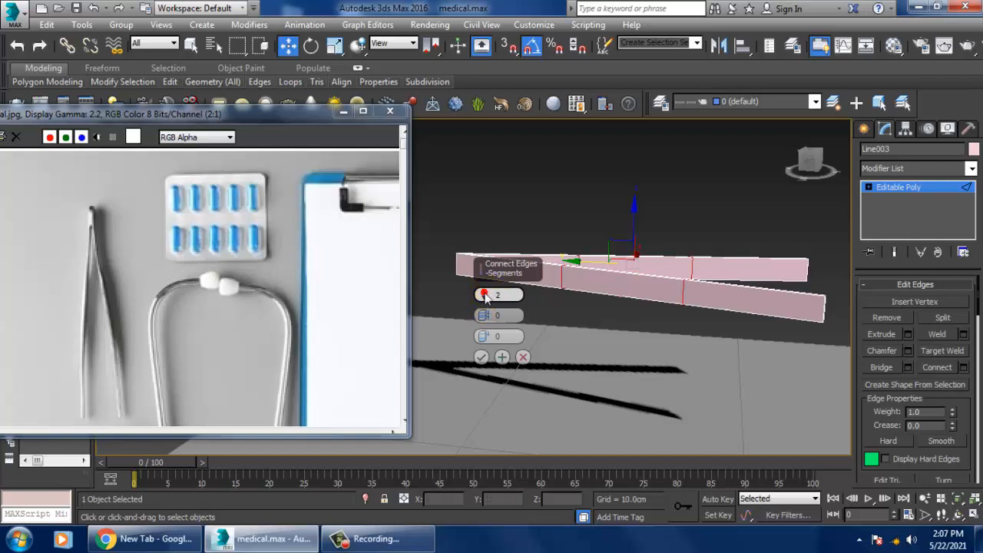
{"action": "left_click", "coordinate": [480, 357]}
Step: Scale the vertices at the open ends of both arms down vertically to form narrow tips
{"action": "key", "text": "1"}
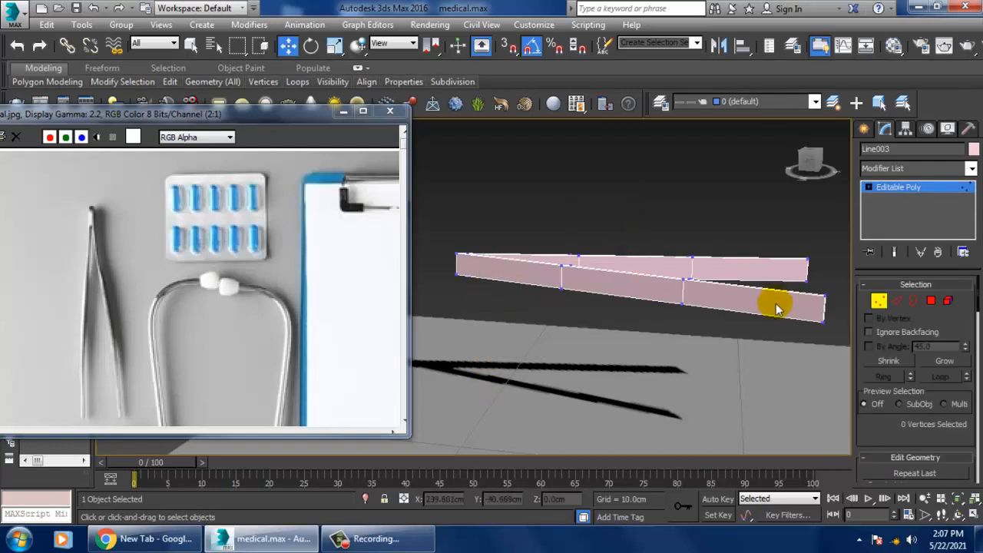
{"action": "middle_click_drag", "start_coordinate": [806, 310], "coordinate": [797, 309], "text": "alt"}
{"action": "key", "text": "r"}
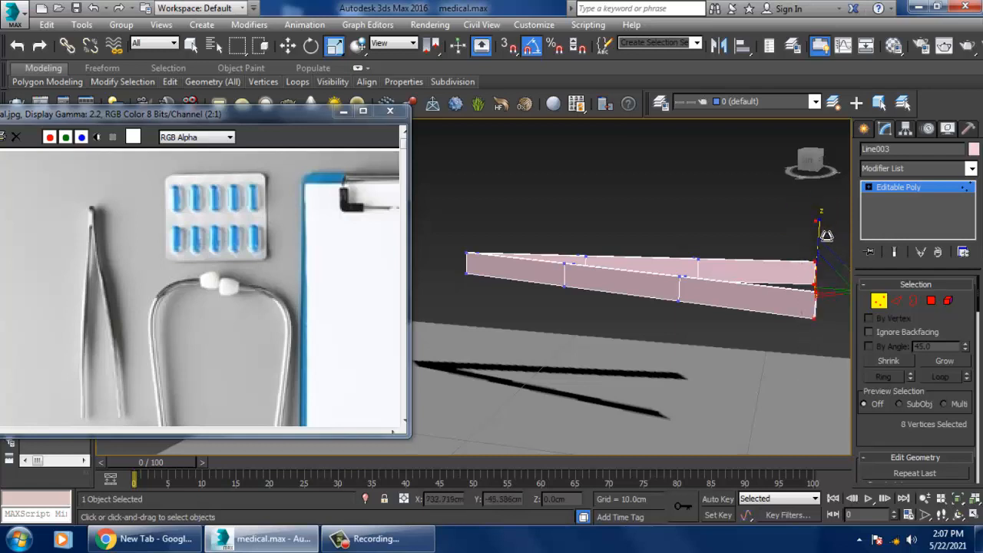
{"action": "left_click_drag", "start_coordinate": [825, 235], "coordinate": [845, 361]}
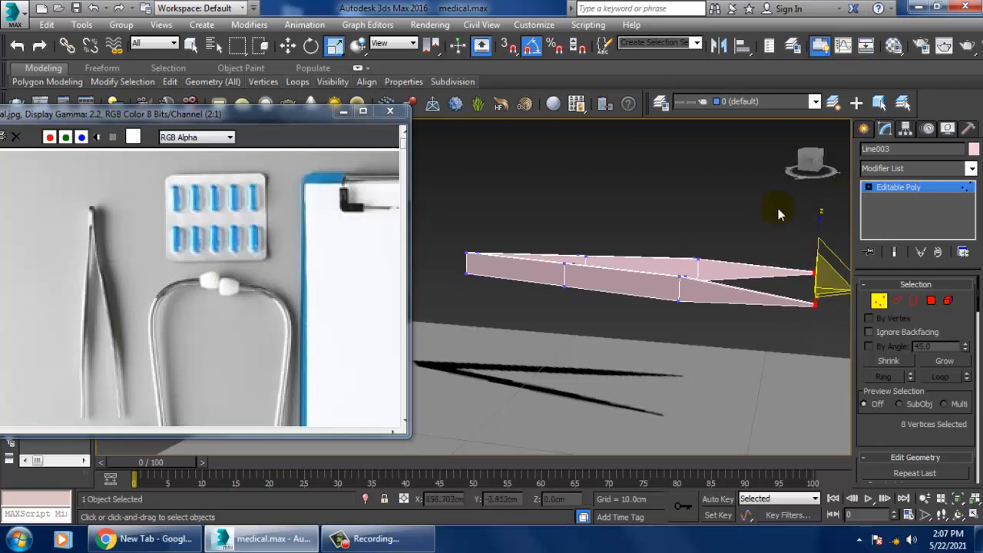
Step: Scale the two intermediate vertex rings vertically so both tweezer arms taper gradually from the joint to the tips
{"action": "left_click_drag", "start_coordinate": [646, 222], "coordinate": [726, 338]}
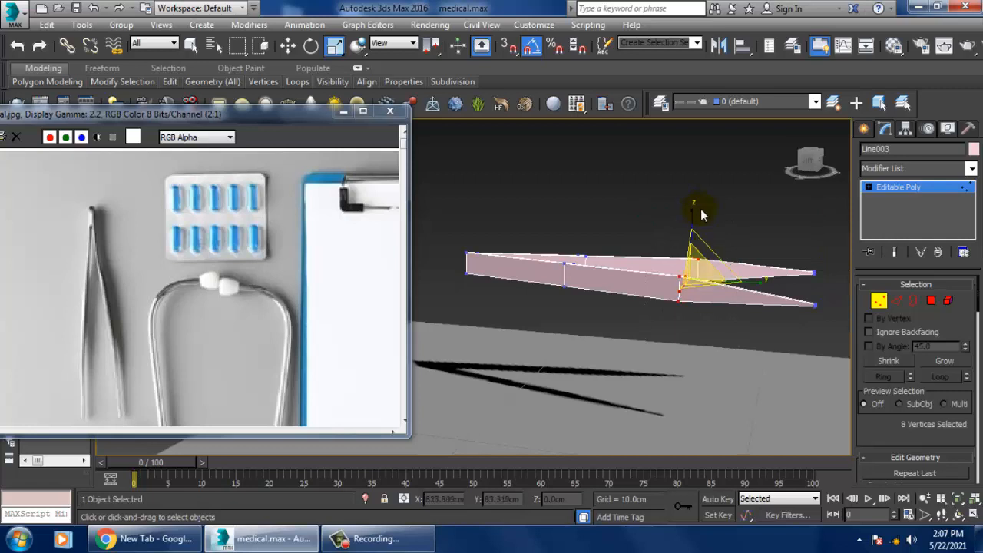
{"action": "left_click_drag", "start_coordinate": [691, 208], "coordinate": [719, 252]}
{"action": "mouse_move", "coordinate": [639, 260]}
{"action": "middle_mouse_down", "text": "alt"}
{"action": "mouse_move", "coordinate": [631, 250]}
{"action": "mouse_move", "coordinate": [620, 264]}
{"action": "middle_mouse_up", "text": "alt"}
{"action": "left_click_drag", "start_coordinate": [578, 238], "coordinate": [640, 320]}
{"action": "mouse_move", "coordinate": [620, 239]}
{"action": "left_mouse_down"}
{"action": "mouse_move", "coordinate": [630, 253]}
{"action": "mouse_move", "coordinate": [633, 237]}
{"action": "left_mouse_up"}
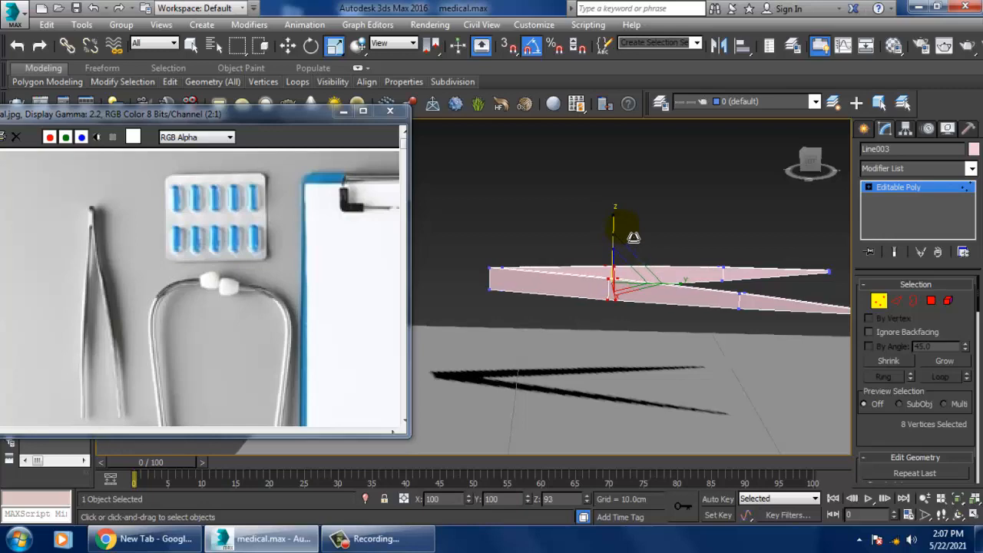
{"action": "middle_click_drag", "start_coordinate": [633, 237], "coordinate": [601, 239], "text": "alt"}
Step: Cut a vertical edge across the outer face of one arm, just behind the joined end
{"action": "left_click_drag", "start_coordinate": [505, 217], "coordinate": [598, 316]}
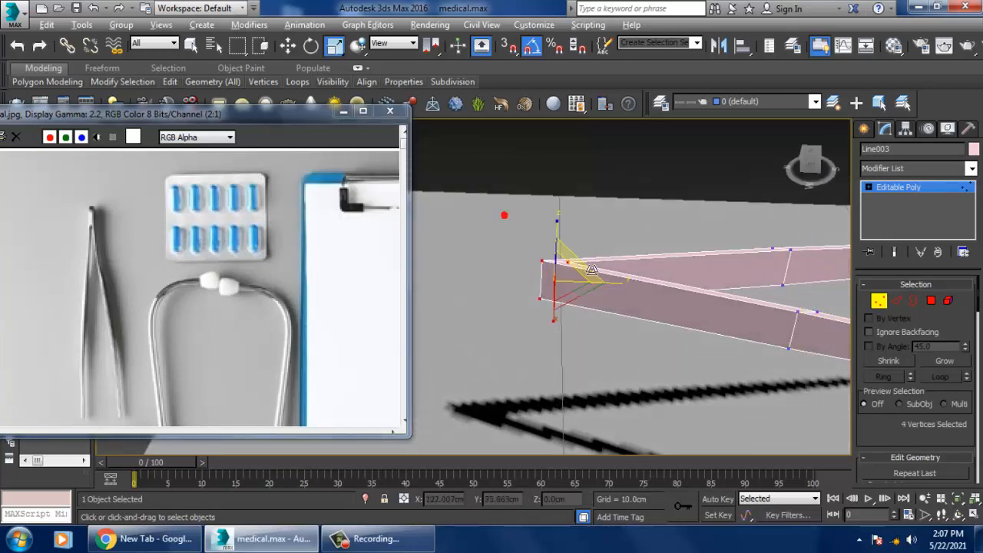
{"action": "mouse_move", "coordinate": [579, 299]}
{"action": "middle_mouse_down", "text": "alt"}
{"action": "mouse_move", "coordinate": [598, 328]}
{"action": "mouse_move", "coordinate": [609, 263]}
{"action": "mouse_move", "coordinate": [577, 179]}
{"action": "mouse_move", "coordinate": [607, 262]}
{"action": "mouse_move", "coordinate": [588, 300]}
{"action": "middle_mouse_up", "text": "alt"}
{"action": "scroll", "coordinate": [606, 263], "scroll_direction": "up", "scroll_amount": 3}
{"action": "right_click", "coordinate": [588, 297]}
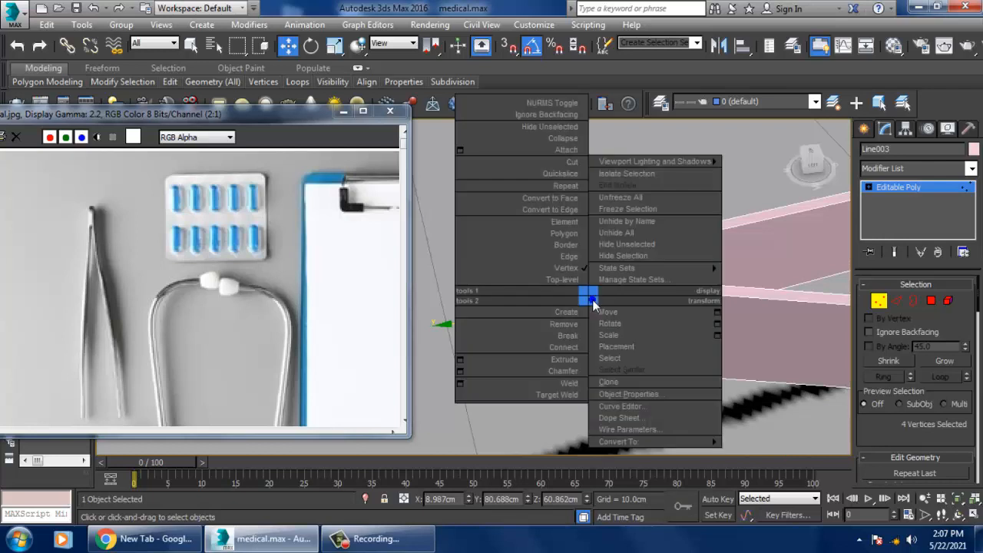
{"action": "left_click", "coordinate": [574, 162]}
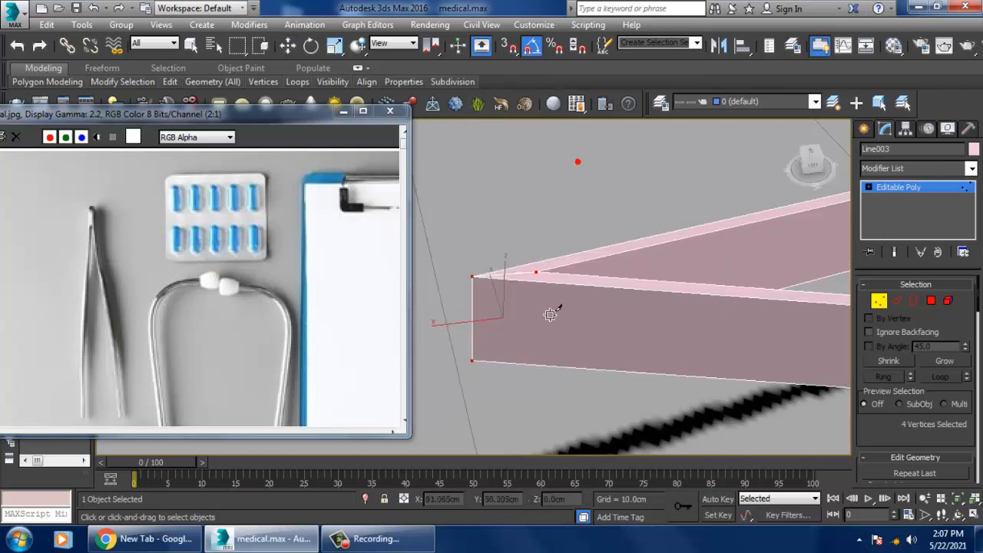
{"action": "left_click", "coordinate": [540, 364]}
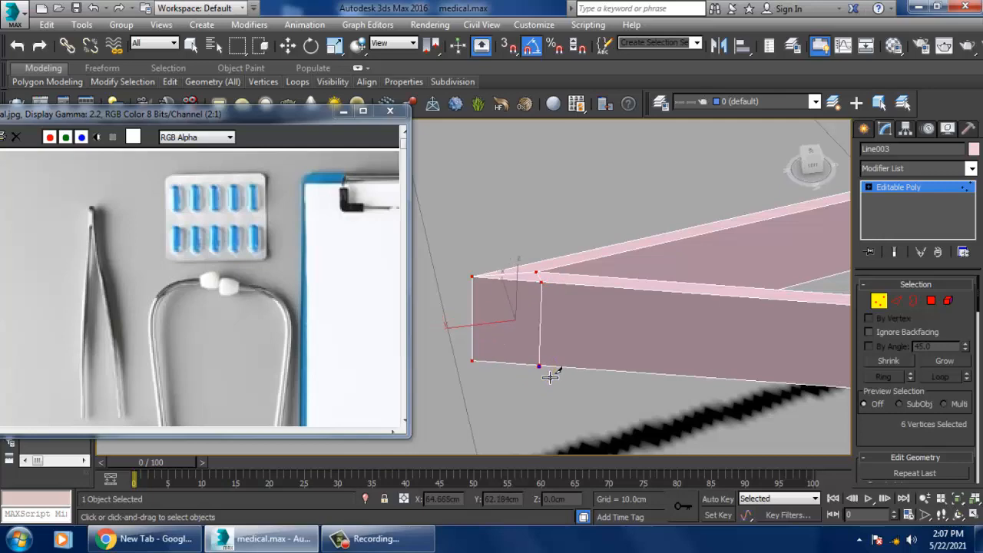
{"action": "key", "text": "w"}
Step: Cut a matching vertical edge across the outer face of the other arm near the joined end
{"action": "scroll", "coordinate": [538, 353], "scroll_direction": "down", "scroll_amount": 5}
{"action": "middle_click_drag", "start_coordinate": [537, 353], "coordinate": [791, 331], "text": "alt"}
{"action": "middle_click_drag", "start_coordinate": [511, 318], "coordinate": [583, 305], "text": "alt"}
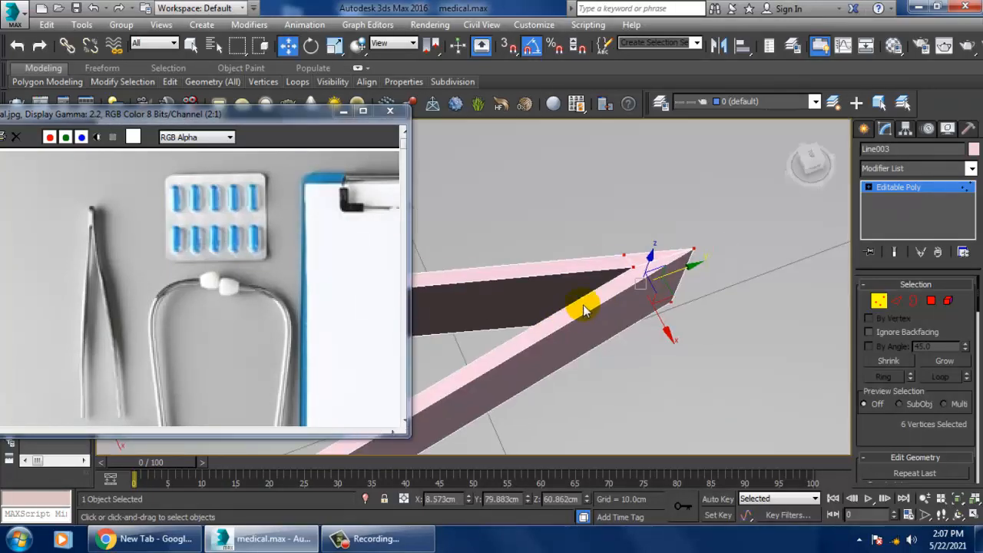
{"action": "right_click", "coordinate": [600, 281]}
{"action": "left_click", "coordinate": [573, 141]}
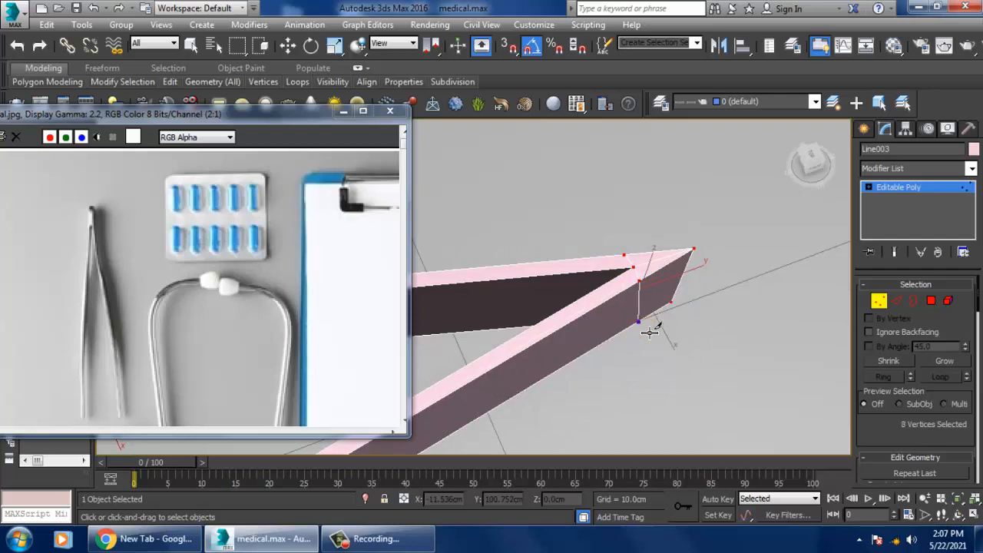
{"action": "key", "text": "w"}
Step: Cut edges across the underside of the tweezers' joint to link the vertical cuts on both arms
{"action": "middle_click_drag", "start_coordinate": [648, 331], "coordinate": [611, 225], "text": "alt"}
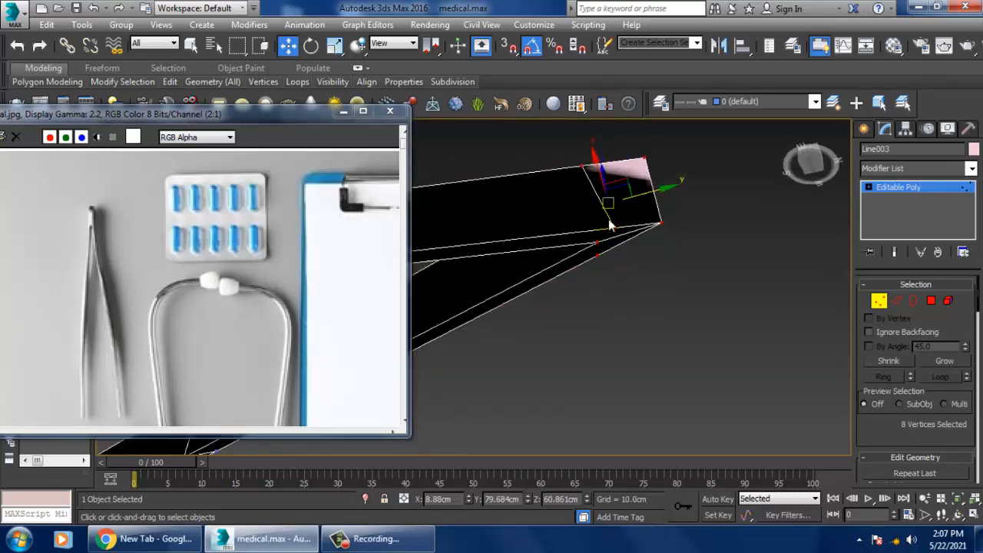
{"action": "right_click", "coordinate": [602, 223]}
{"action": "left_click", "coordinate": [584, 90]}
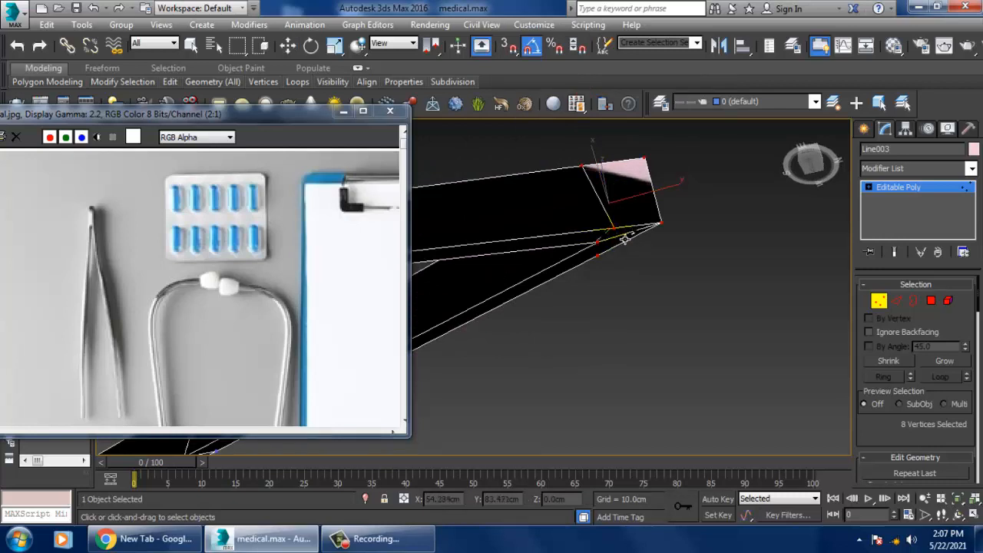
{"action": "scroll", "coordinate": [656, 256], "scroll_direction": "up", "scroll_amount": 3}
{"action": "scroll", "coordinate": [655, 257], "scroll_direction": "down", "scroll_amount": 2}
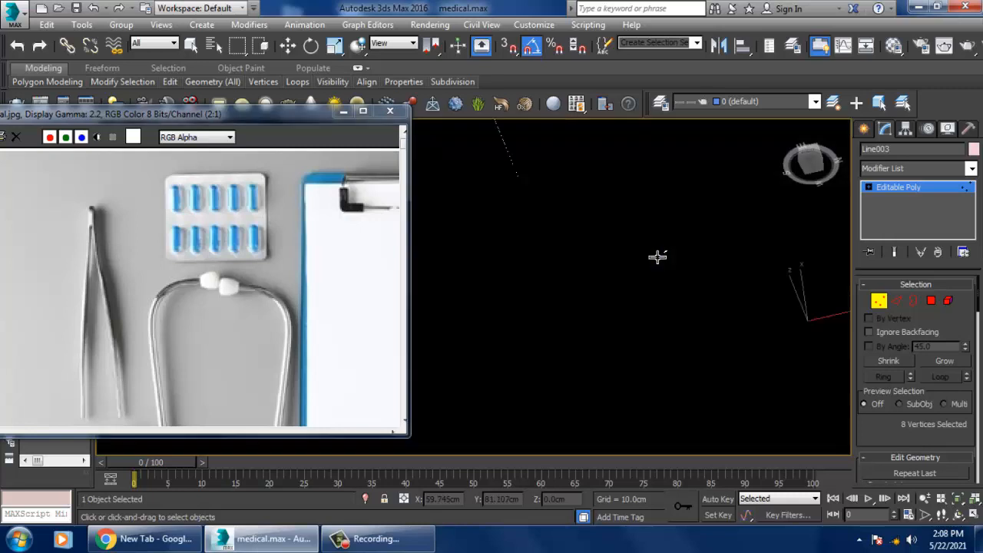
{"action": "scroll", "coordinate": [654, 255], "scroll_direction": "up", "scroll_amount": 2}
{"action": "scroll", "coordinate": [629, 246], "scroll_direction": "down", "scroll_amount": 3}
{"action": "scroll", "coordinate": [592, 282], "scroll_direction": "up", "scroll_amount": 2}
{"action": "middle_click_drag", "start_coordinate": [592, 282], "coordinate": [635, 287], "text": "alt"}
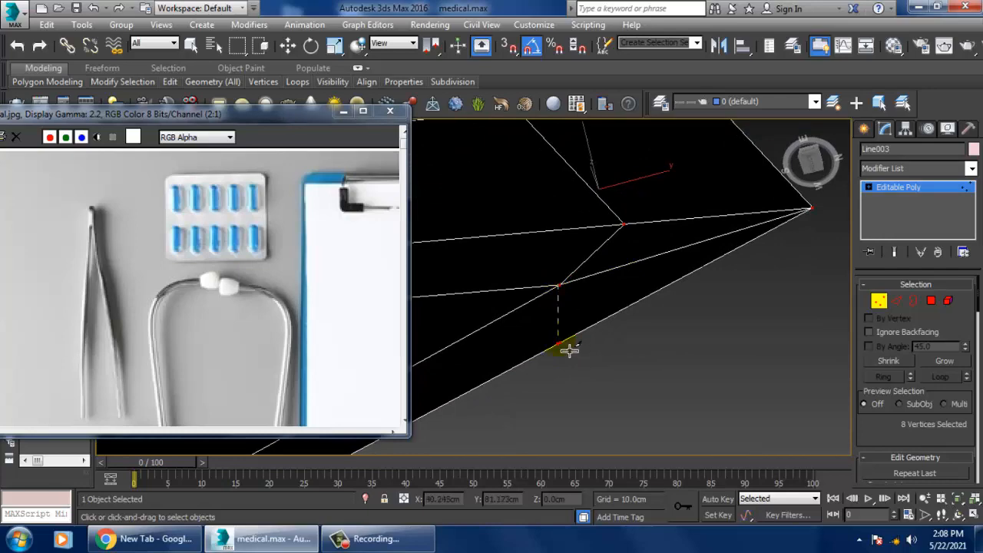
{"action": "scroll", "coordinate": [600, 329], "scroll_direction": "down", "scroll_amount": 3}
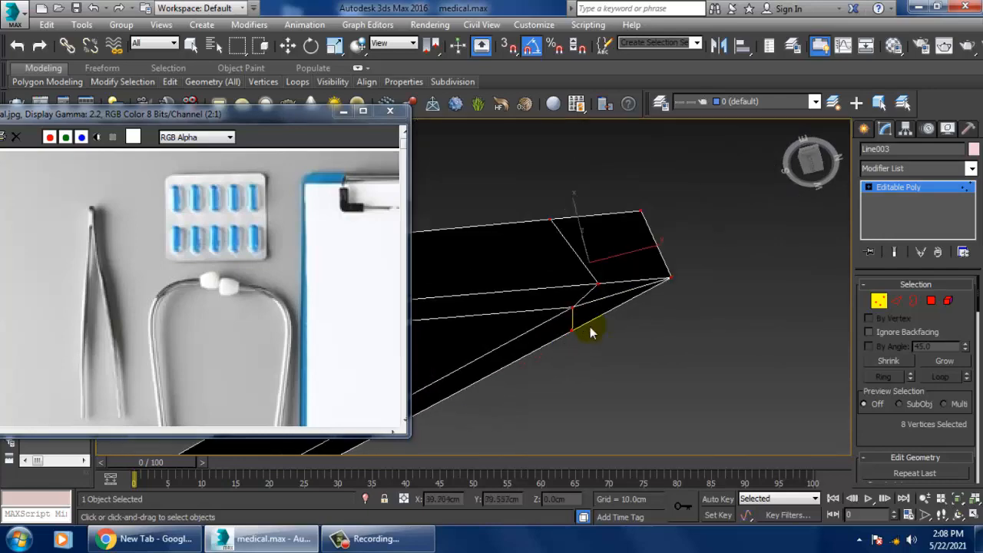
{"action": "key", "text": "w"}
{"action": "middle_click_drag", "start_coordinate": [592, 331], "coordinate": [594, 377], "text": "alt"}
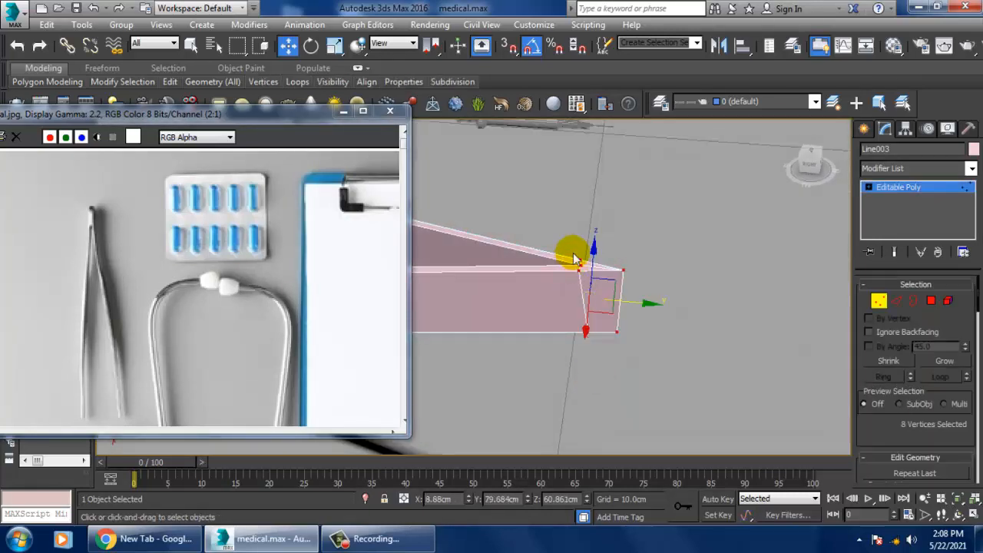
Step: Scale the cut vertices behind the joined end to 45% along X to narrow the joint
{"action": "key", "text": "r"}
{"action": "middle_click_drag", "start_coordinate": [620, 292], "coordinate": [669, 295], "text": "alt"}
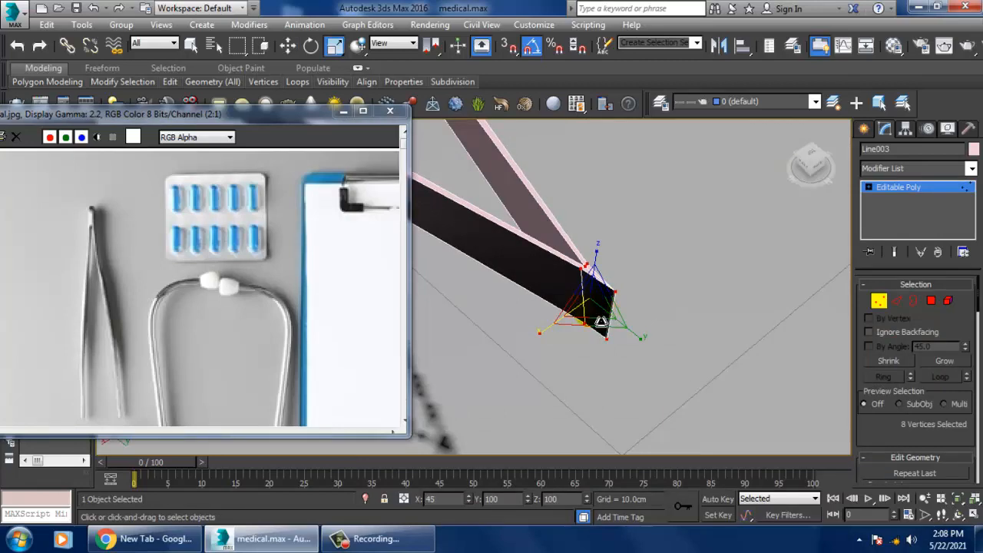
{"action": "middle_click_drag", "start_coordinate": [595, 323], "coordinate": [675, 292], "text": "alt"}
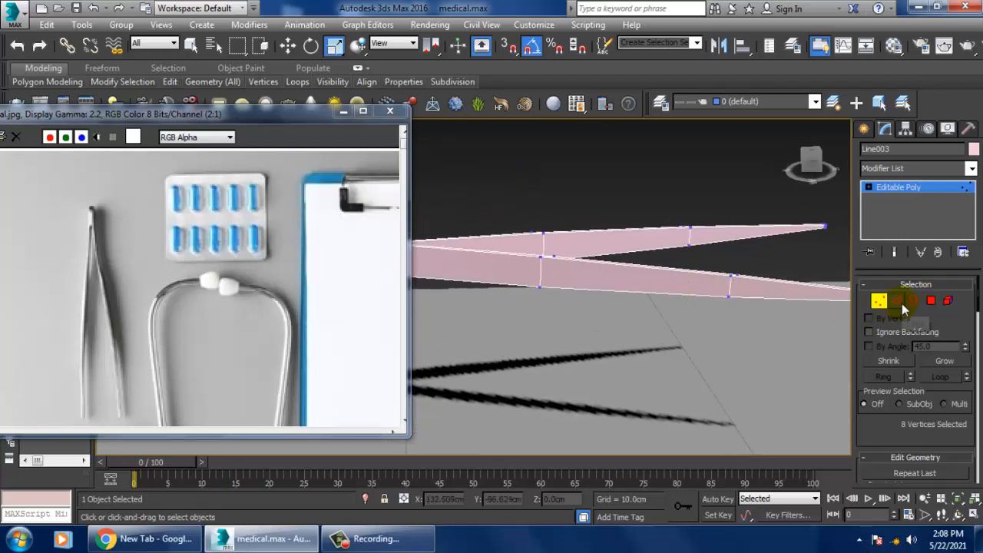
Step: Select the ring of vertical edges around both arms and connect them with one lengthwise segment
{"action": "left_click", "coordinate": [896, 301]}
{"action": "left_click", "coordinate": [728, 290]}
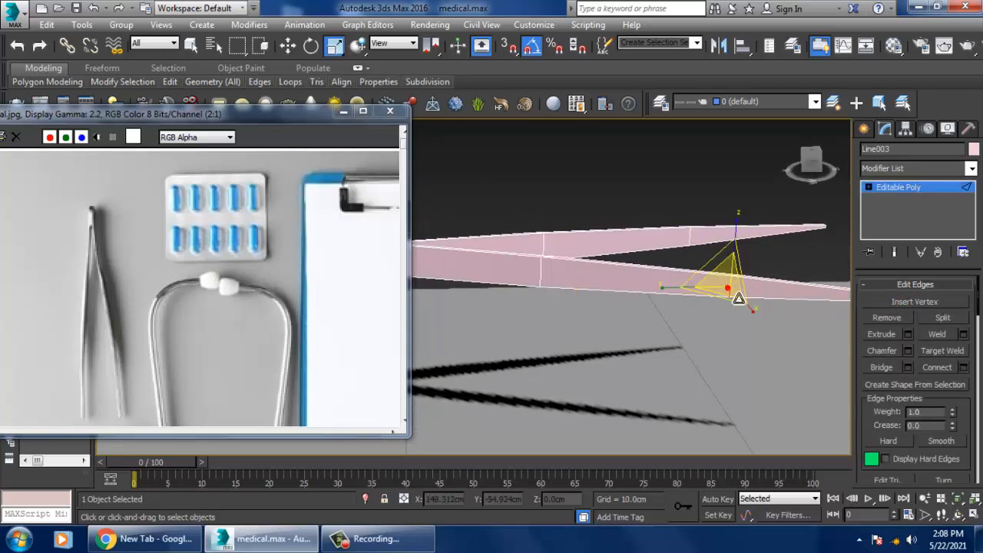
{"action": "key", "text": "alt+r"}
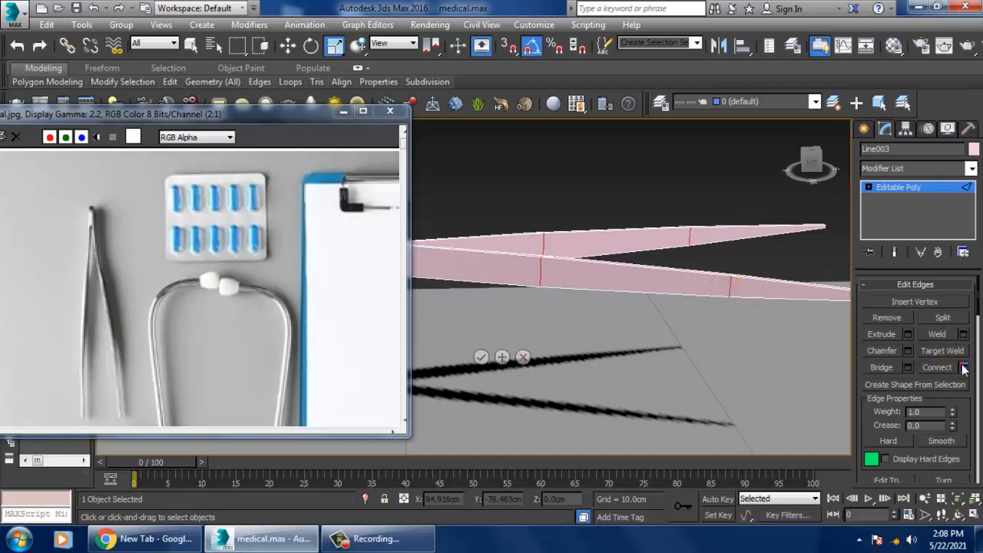
{"action": "left_click", "coordinate": [962, 368]}
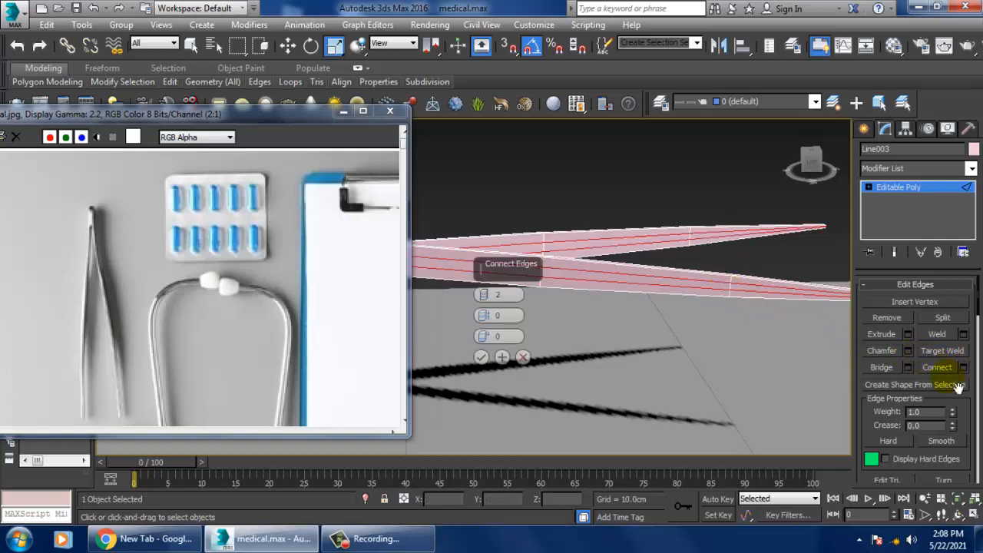
{"action": "left_click", "coordinate": [483, 298]}
{"action": "left_click", "coordinate": [480, 357]}
Step: Scale the middle vertex rings of both arms vertically and the rings nearer the tips to 73% in height
{"action": "middle_click_drag", "start_coordinate": [570, 333], "coordinate": [476, 284], "text": "alt"}
{"action": "key", "text": "1"}
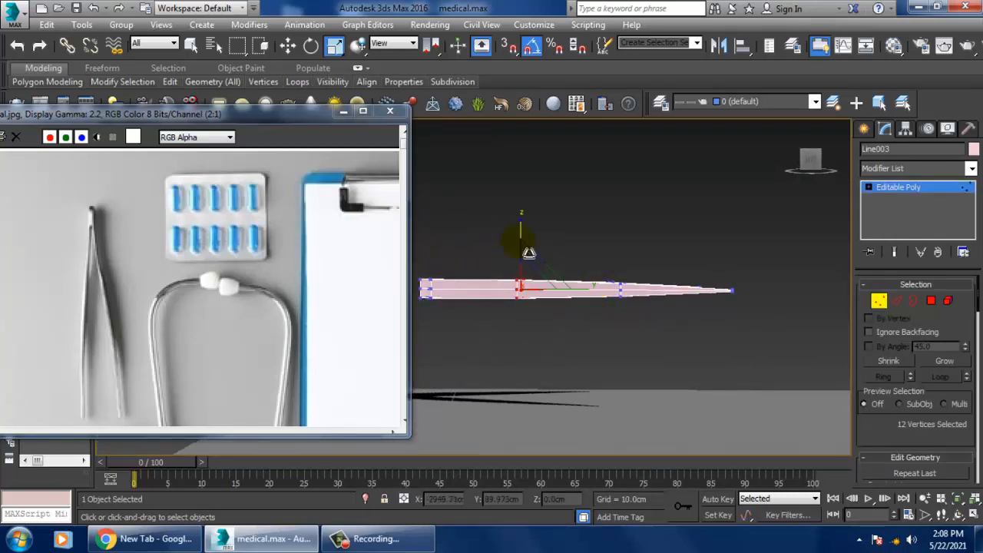
{"action": "middle_click_drag", "start_coordinate": [522, 226], "coordinate": [566, 241], "text": "alt"}
{"action": "left_click_drag", "start_coordinate": [632, 246], "coordinate": [636, 269]}
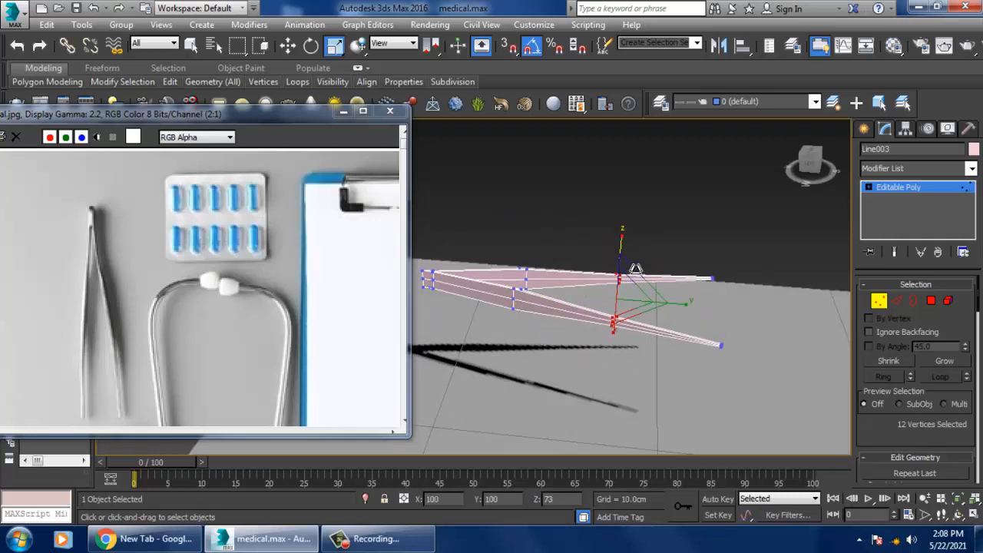
Step: Bring the arms closer by scaling their vertex rings along X, with the rings near the tips at 74% and the tips at 59%
{"action": "middle_click_drag", "start_coordinate": [635, 270], "coordinate": [665, 299], "text": "alt"}
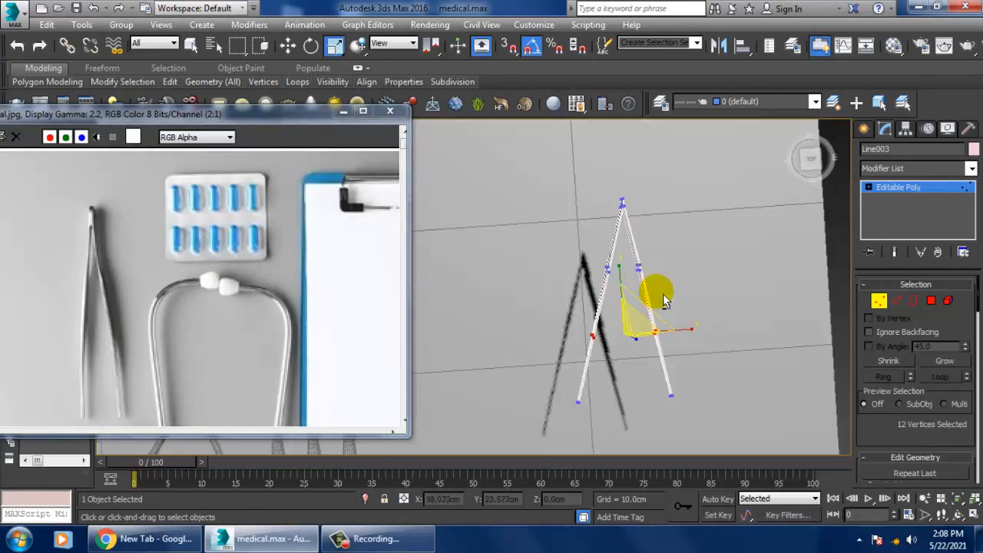
{"action": "mouse_move", "coordinate": [652, 280]}
{"action": "left_mouse_down"}
{"action": "mouse_move", "coordinate": [692, 293]}
{"action": "mouse_move", "coordinate": [684, 276]}
{"action": "left_mouse_up"}
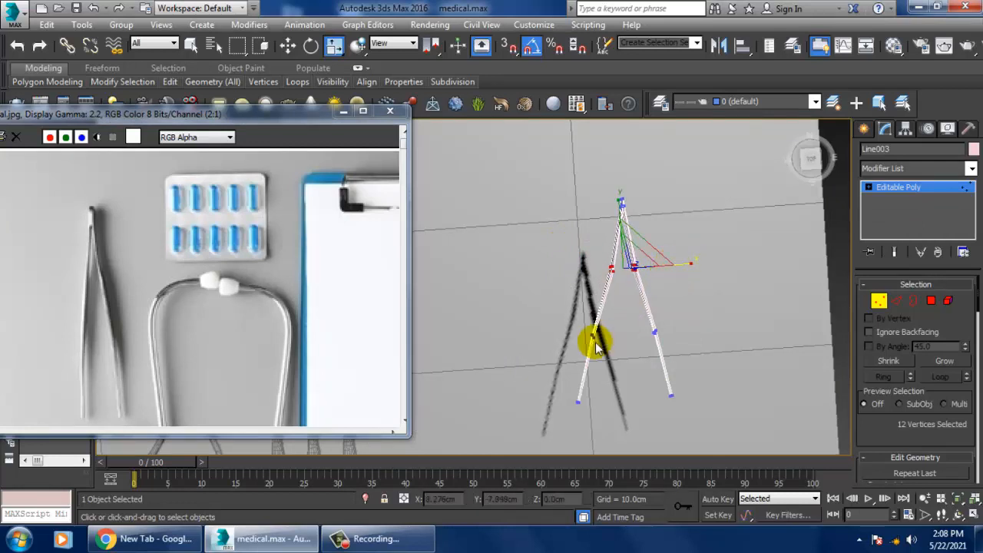
{"action": "left_click", "coordinate": [686, 324]}
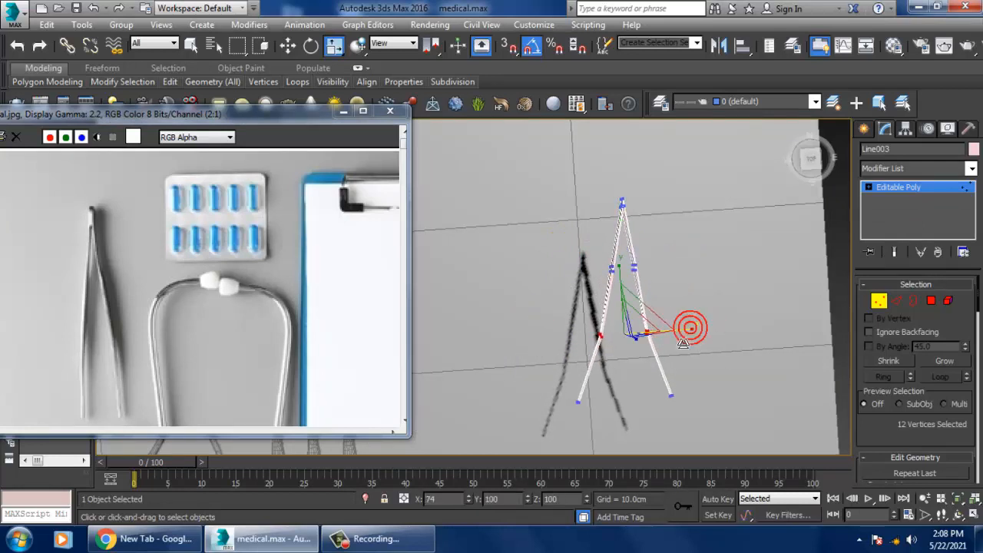
{"action": "left_click_drag", "start_coordinate": [566, 363], "coordinate": [673, 417]}
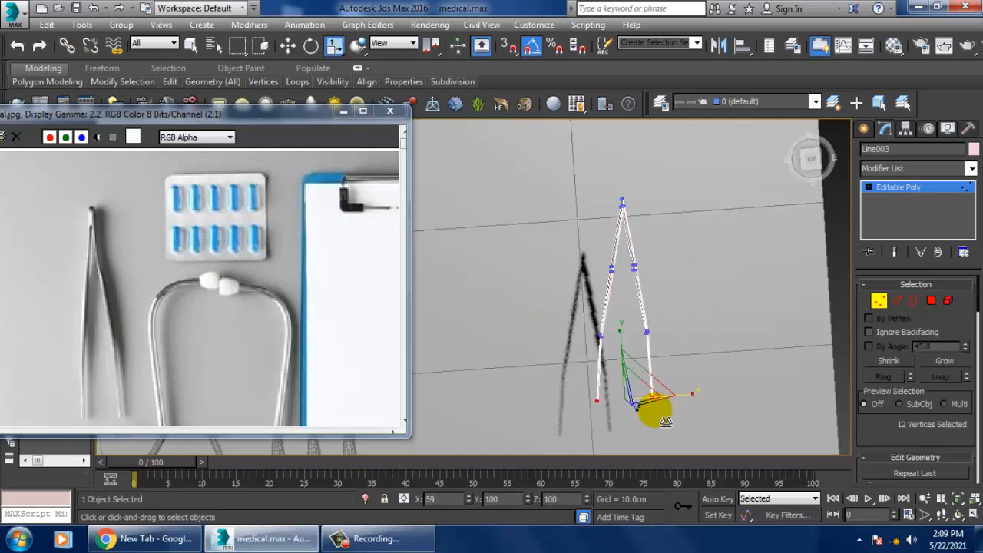
{"action": "middle_click_drag", "start_coordinate": [665, 421], "coordinate": [723, 241], "text": "alt"}
{"action": "key", "text": "w"}
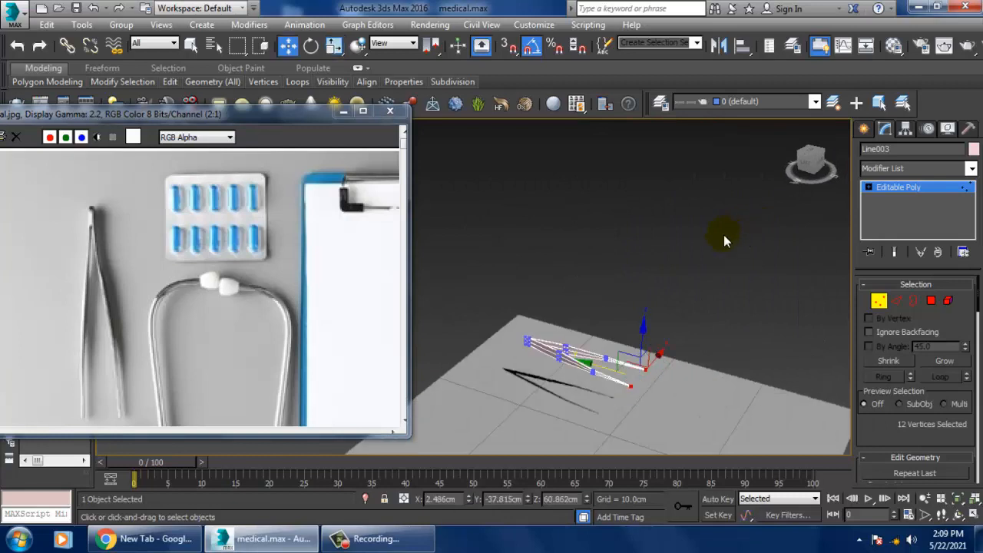
Step: Leave vertex editing and move the whole tweezers down toward the ground plane beside the other tools
{"action": "left_click", "coordinate": [893, 229]}
{"action": "middle_click_drag", "start_coordinate": [787, 267], "coordinate": [591, 261], "text": "alt"}
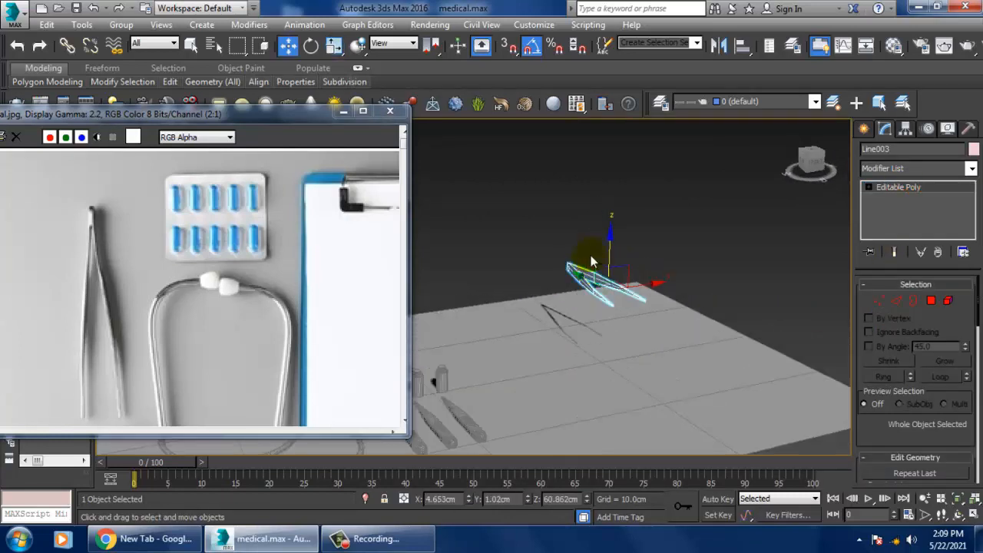
{"action": "left_click_drag", "start_coordinate": [625, 264], "coordinate": [529, 367]}
Step: Draw a rectangle spline on the ground beside the tweezers as the outline of the clipboard in the reference image
{"action": "middle_click_drag", "start_coordinate": [350, 315], "coordinate": [19, 322]}
{"action": "middle_click_drag", "start_coordinate": [272, 388], "coordinate": [264, 328]}
{"action": "middle_click_drag", "start_coordinate": [115, 248], "coordinate": [235, 297]}
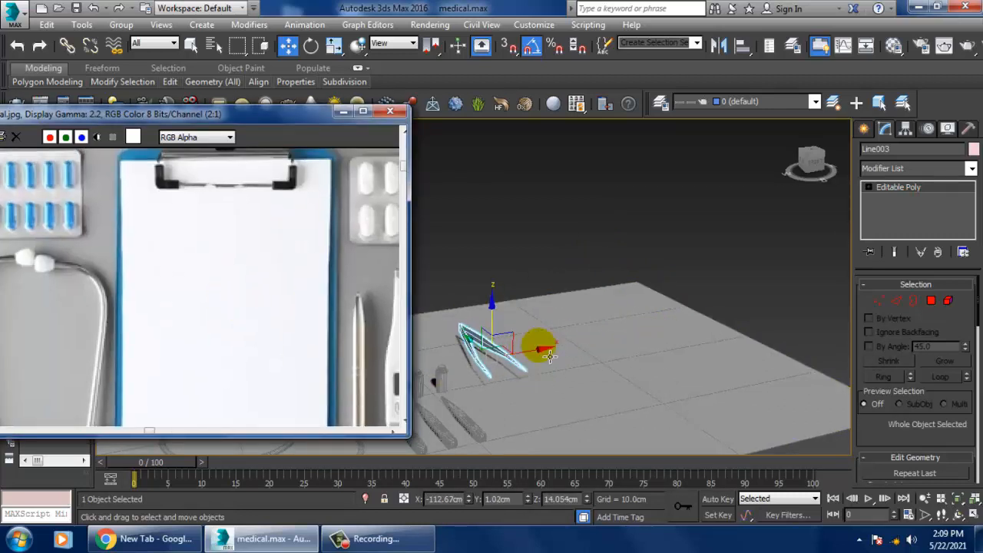
{"action": "middle_click_drag", "start_coordinate": [814, 370], "coordinate": [750, 374], "text": "alt"}
{"action": "left_click", "coordinate": [864, 130]}
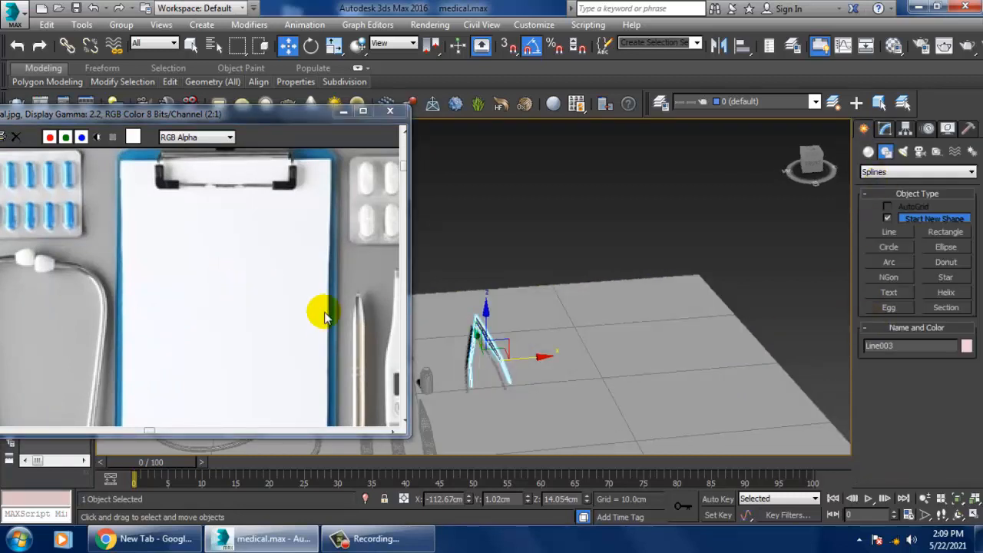
{"action": "left_click", "coordinate": [942, 235]}
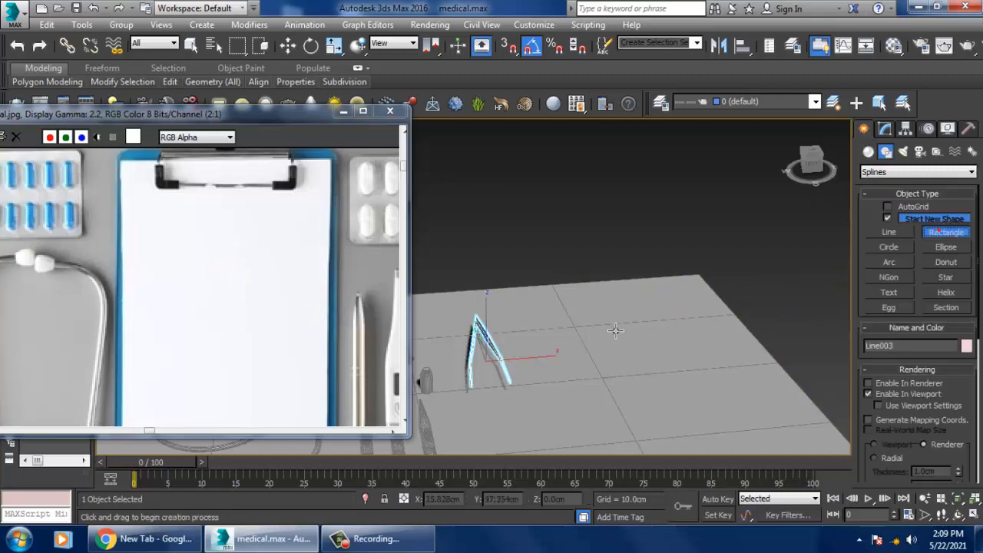
{"action": "middle_click_drag", "start_coordinate": [616, 330], "coordinate": [564, 387], "text": "alt"}
{"action": "key", "text": "alt+w"}
{"action": "right_click", "coordinate": [454, 272]}
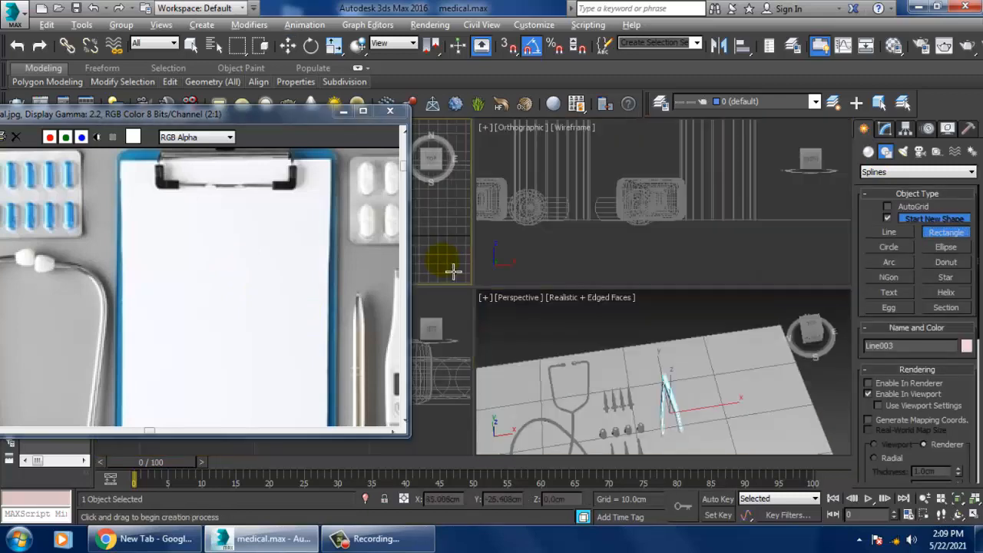
{"action": "key", "text": "alt+w"}
{"action": "key", "text": "z"}
{"action": "scroll", "coordinate": [494, 287], "scroll_direction": "down", "scroll_amount": 5}
{"action": "left_click_drag", "start_coordinate": [536, 232], "coordinate": [635, 379]}
{"action": "right_click", "coordinate": [635, 378]}
{"action": "key", "text": "alt+w"}
{"action": "right_click", "coordinate": [729, 397]}
{"action": "key", "text": "alt+w"}
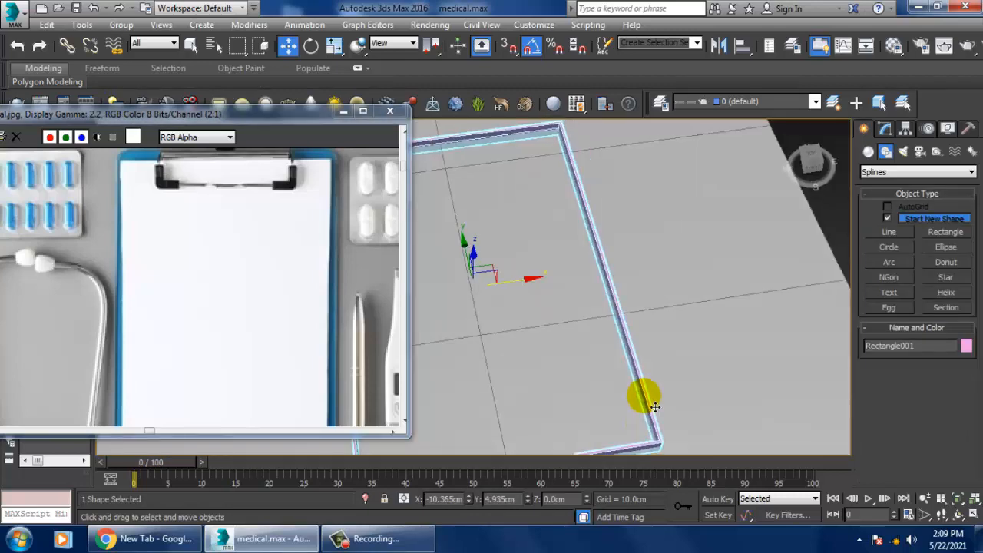
{"action": "middle_click_drag", "start_coordinate": [653, 405], "coordinate": [648, 384], "text": "alt"}
{"action": "scroll", "coordinate": [623, 376], "scroll_direction": "down", "scroll_amount": 4}
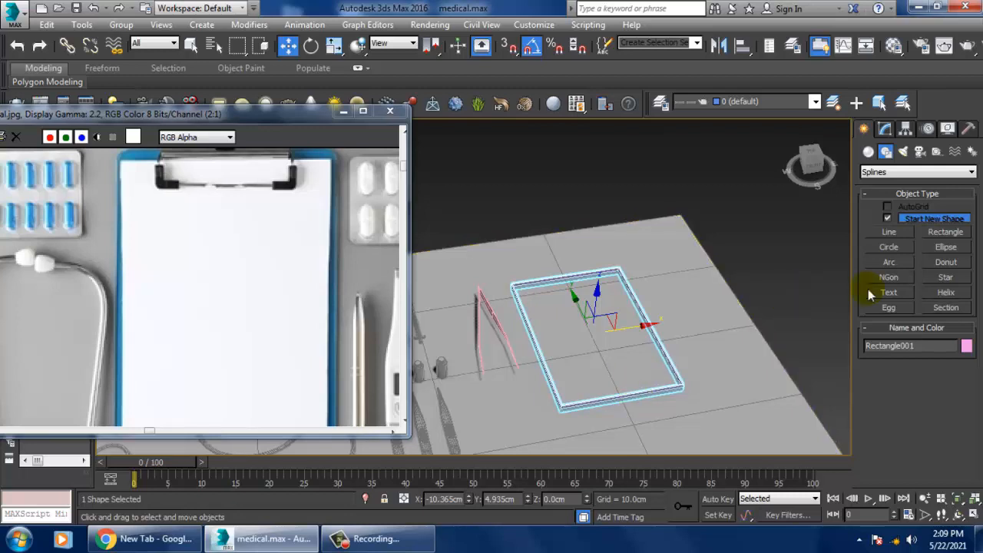
Step: Convert the rectangle to an editable spline and turn off Enable In Viewport
{"action": "left_click", "coordinate": [884, 130]}
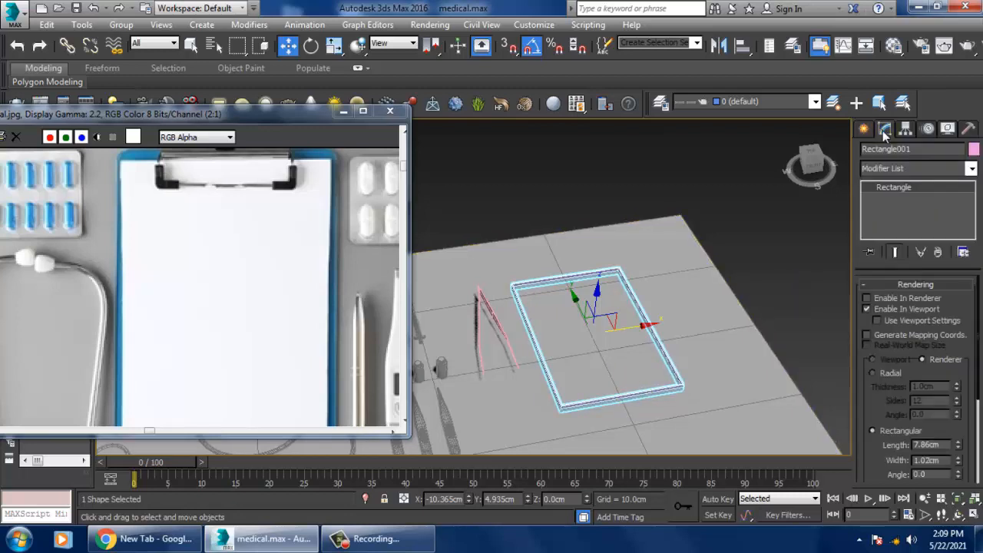
{"action": "right_click", "coordinate": [898, 190]}
{"action": "left_click", "coordinate": [919, 281]}
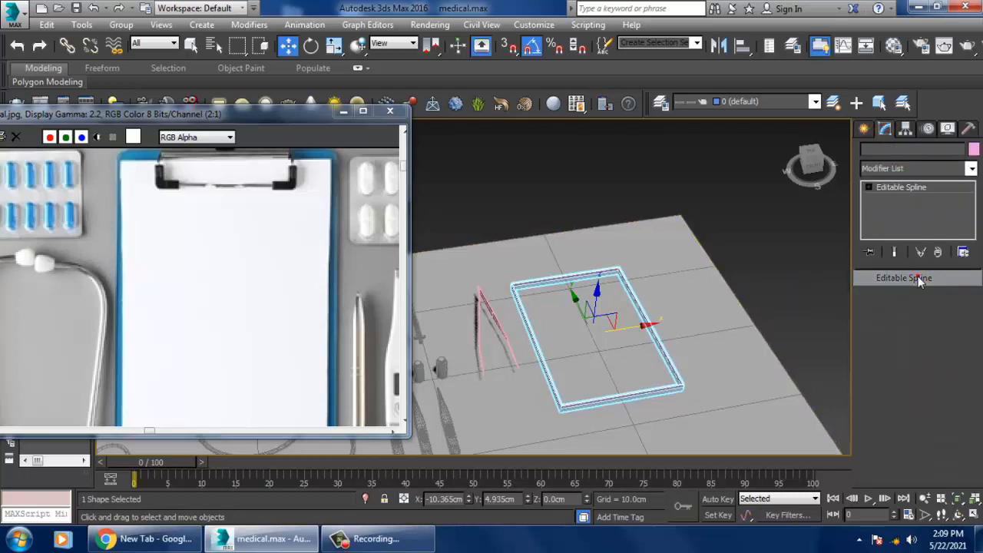
{"action": "left_click", "coordinate": [871, 311]}
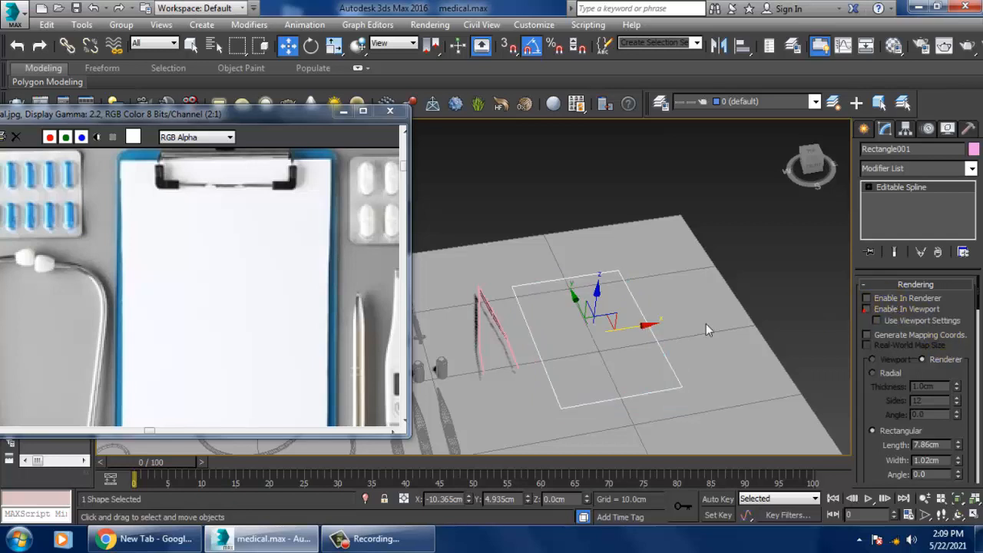
Step: Fillet all four corner vertices of the clipboard outline with a small radius and leave vertex editing
{"action": "middle_click_drag", "start_coordinate": [649, 315], "coordinate": [629, 305], "text": "alt"}
{"action": "key", "text": "1"}
{"action": "left_click_drag", "start_coordinate": [495, 236], "coordinate": [708, 443]}
{"action": "middle_click_drag", "start_coordinate": [630, 330], "coordinate": [645, 302], "text": "alt"}
{"action": "left_click_drag", "start_coordinate": [900, 418], "coordinate": [899, 374]}
{"action": "scroll", "coordinate": [898, 376], "scroll_direction": "down", "scroll_amount": 5}
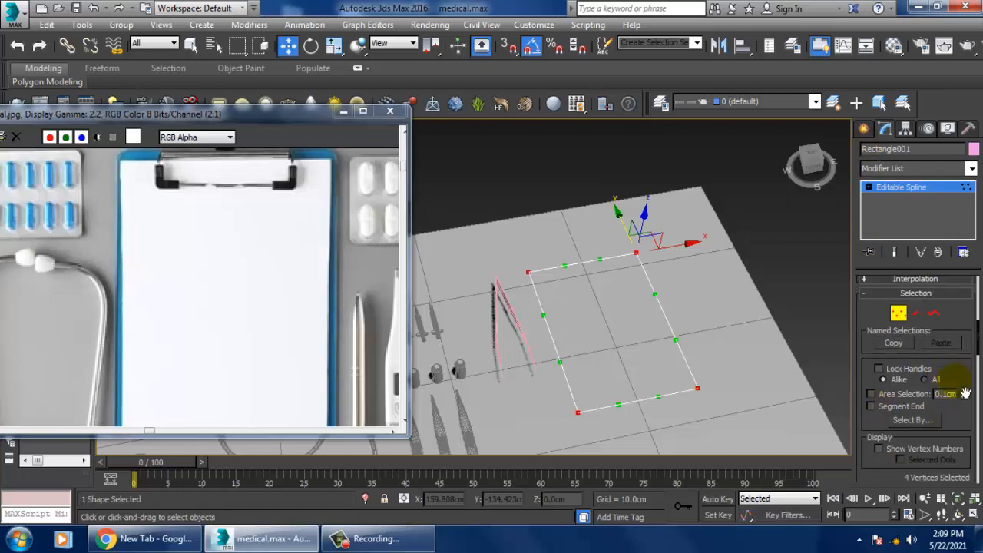
{"action": "scroll", "coordinate": [965, 393], "scroll_direction": "down", "scroll_amount": 5}
{"action": "scroll", "coordinate": [952, 398], "scroll_direction": "down", "scroll_amount": 5}
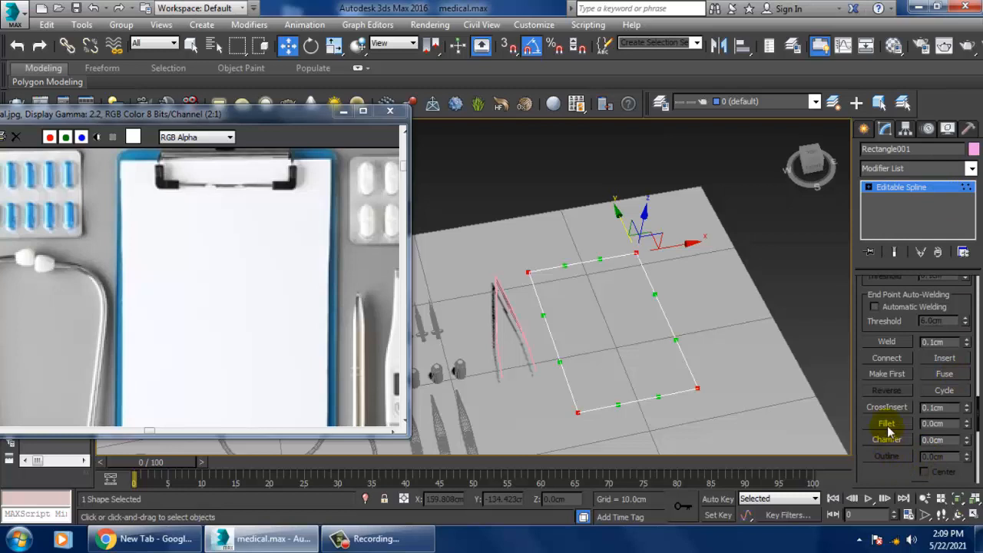
{"action": "left_click", "coordinate": [888, 426]}
{"action": "middle_click_drag", "start_coordinate": [764, 350], "coordinate": [788, 375], "text": "alt"}
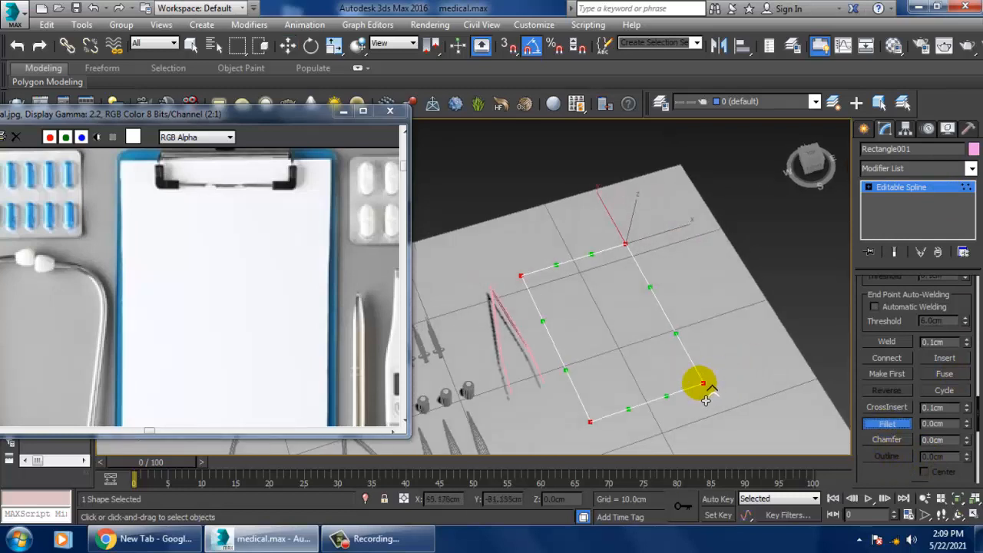
{"action": "left_click_drag", "start_coordinate": [706, 400], "coordinate": [696, 393]}
{"action": "right_click", "coordinate": [845, 215]}
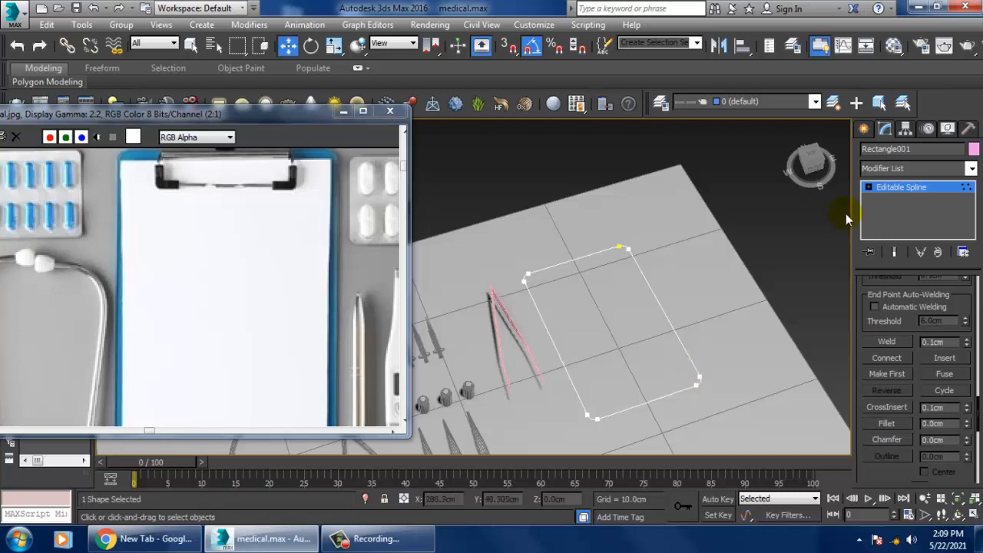
{"action": "left_click", "coordinate": [901, 190]}
Step: Extrude the rounded clipboard outline by 2.5 cm and lower the board slightly along Z
{"action": "left_click", "coordinate": [908, 172]}
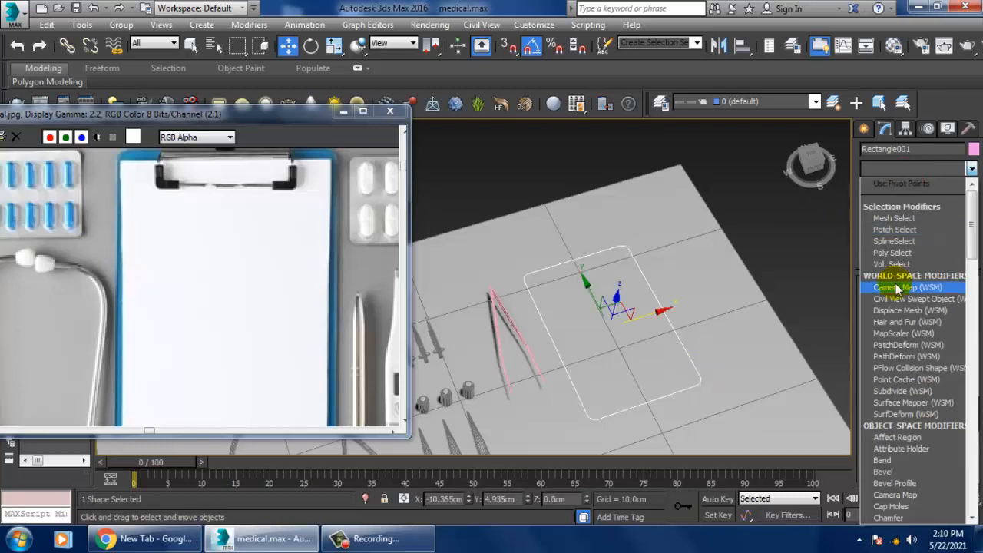
{"action": "type", "text": "ex"}
{"action": "key", "text": "Return"}
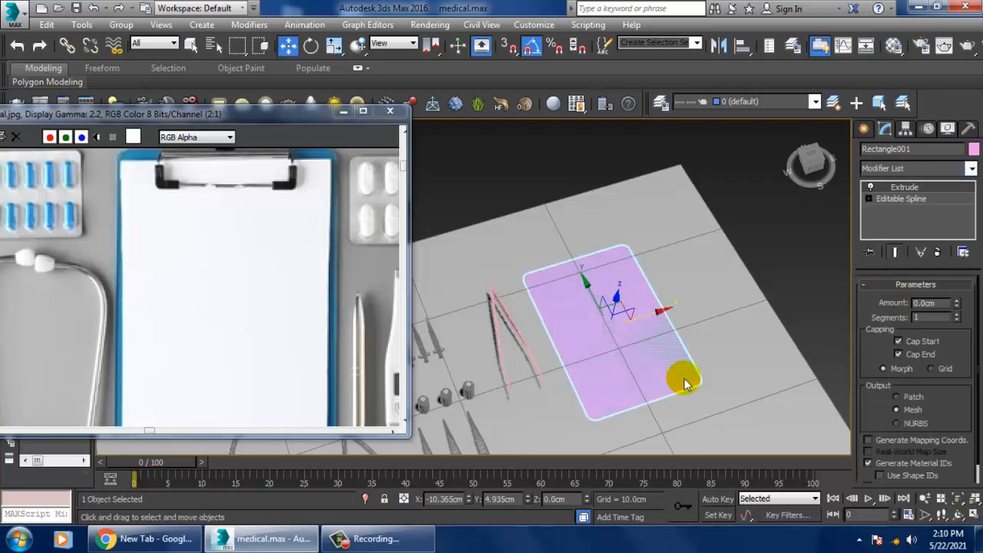
{"action": "middle_click_drag", "start_coordinate": [681, 373], "coordinate": [658, 325], "text": "alt"}
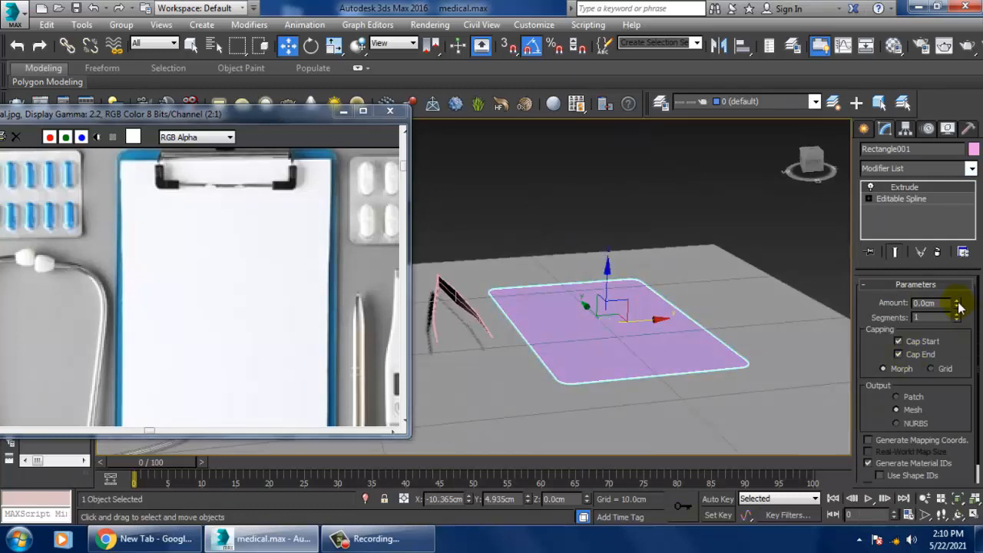
{"action": "left_click_drag", "start_coordinate": [958, 307], "coordinate": [955, 304]}
{"action": "left_click", "coordinate": [618, 312]}
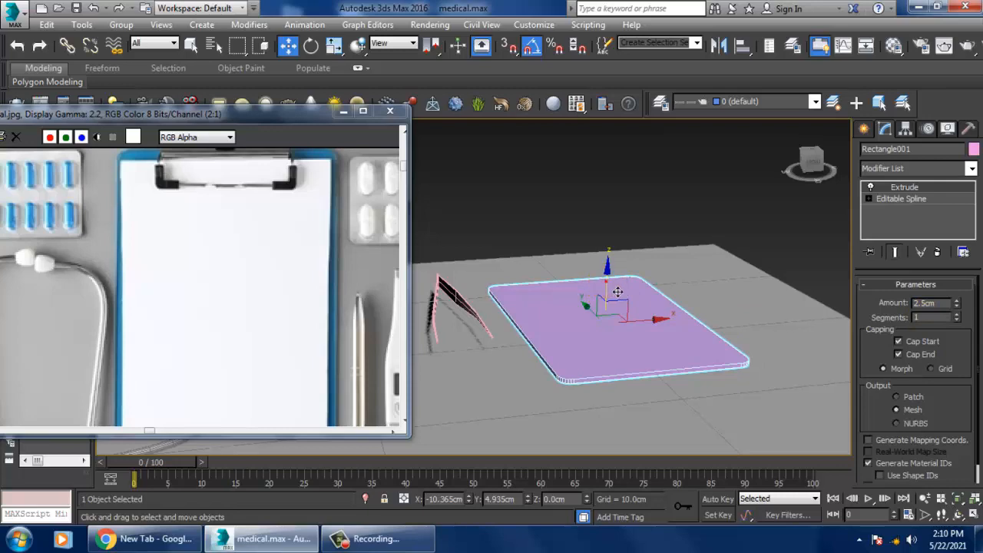
{"action": "left_click_drag", "start_coordinate": [619, 291], "coordinate": [622, 295]}
{"action": "middle_click_drag", "start_coordinate": [625, 294], "coordinate": [658, 307], "text": "alt"}
Step: Convert the extruded clipboard board to an Editable Poly
{"action": "key", "text": "alt+w"}
{"action": "right_click", "coordinate": [463, 242]}
{"action": "key", "text": "alt+w"}
{"action": "key", "text": "z"}
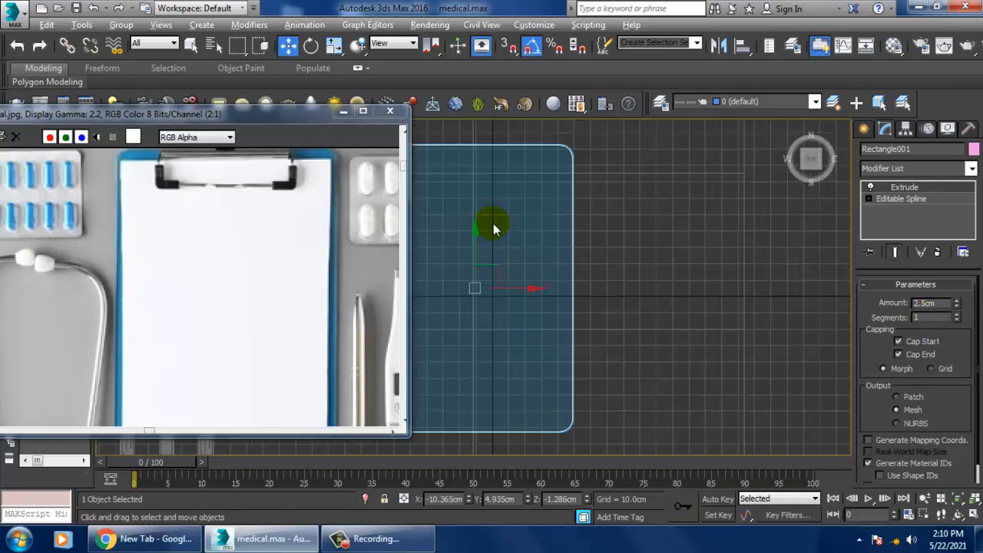
{"action": "scroll", "coordinate": [496, 224], "scroll_direction": "down", "scroll_amount": 4}
{"action": "scroll", "coordinate": [625, 299], "scroll_direction": "up", "scroll_amount": 2}
{"action": "middle_click_drag", "start_coordinate": [695, 312], "coordinate": [764, 340]}
{"action": "middle_click_drag", "start_coordinate": [683, 228], "coordinate": [729, 261]}
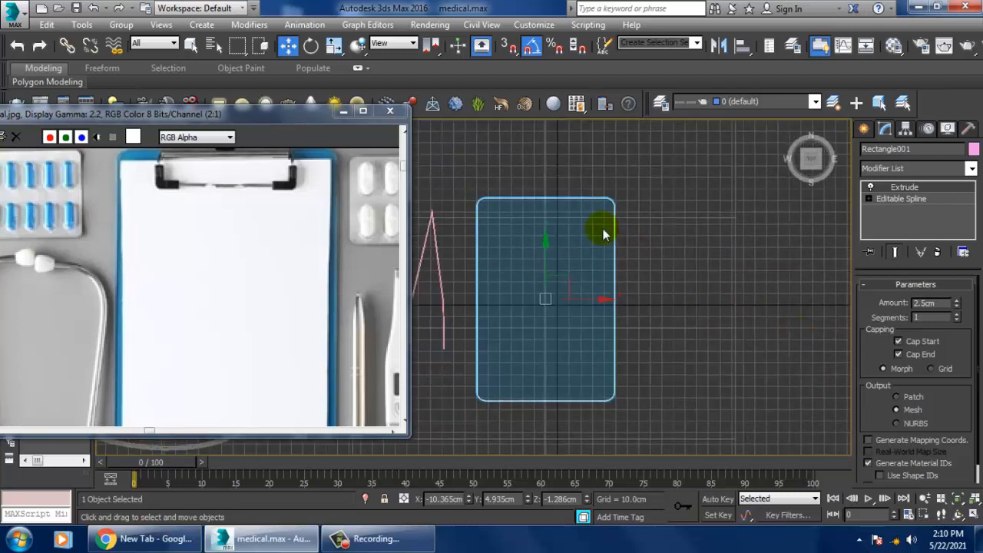
{"action": "right_click", "coordinate": [571, 205]}
{"action": "mouse_move", "coordinate": [665, 351]}
{"action": "left_click", "coordinate": [748, 362]}
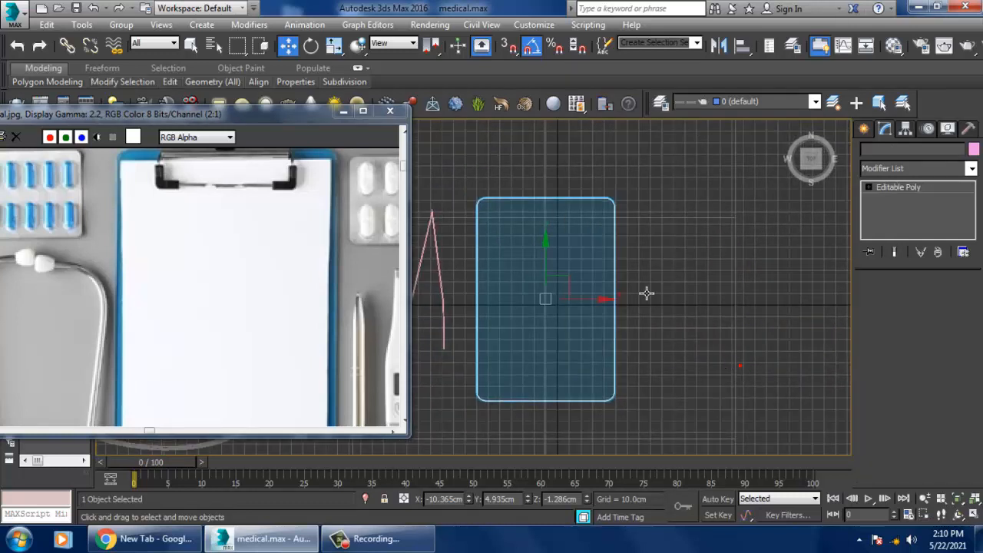
{"action": "middle_click_drag", "start_coordinate": [681, 316], "coordinate": [686, 318]}
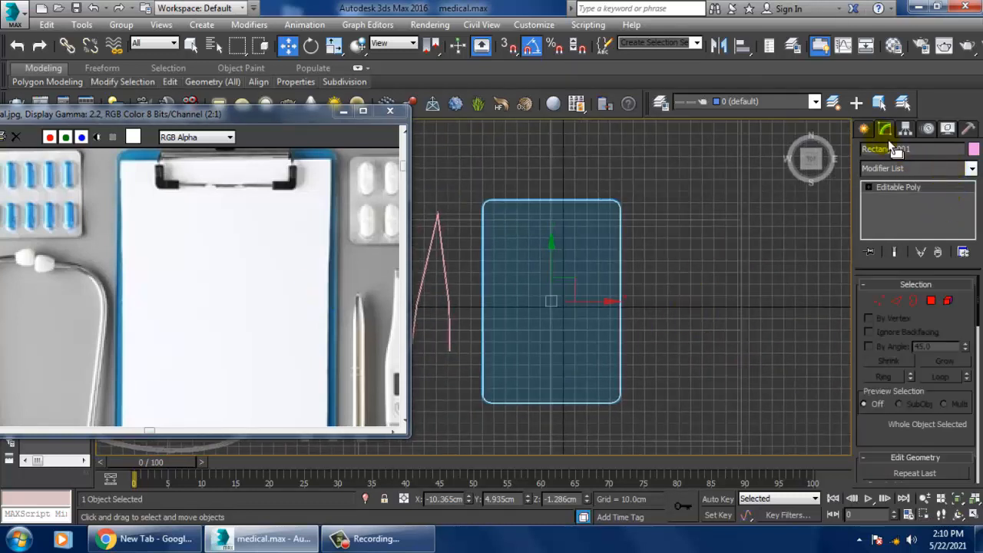
Step: Create a thin box about 66 cm wide and 6.5 cm long at the middle of the clipboard's upper edge as the clip plate
{"action": "left_click", "coordinate": [866, 129]}
{"action": "middle_click_drag", "start_coordinate": [245, 281], "coordinate": [254, 304]}
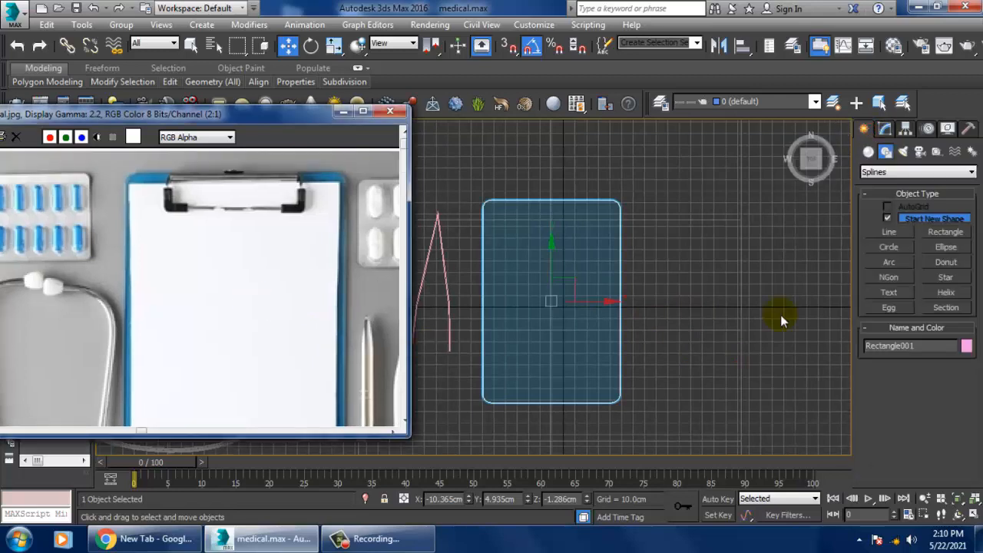
{"action": "left_click", "coordinate": [868, 152]}
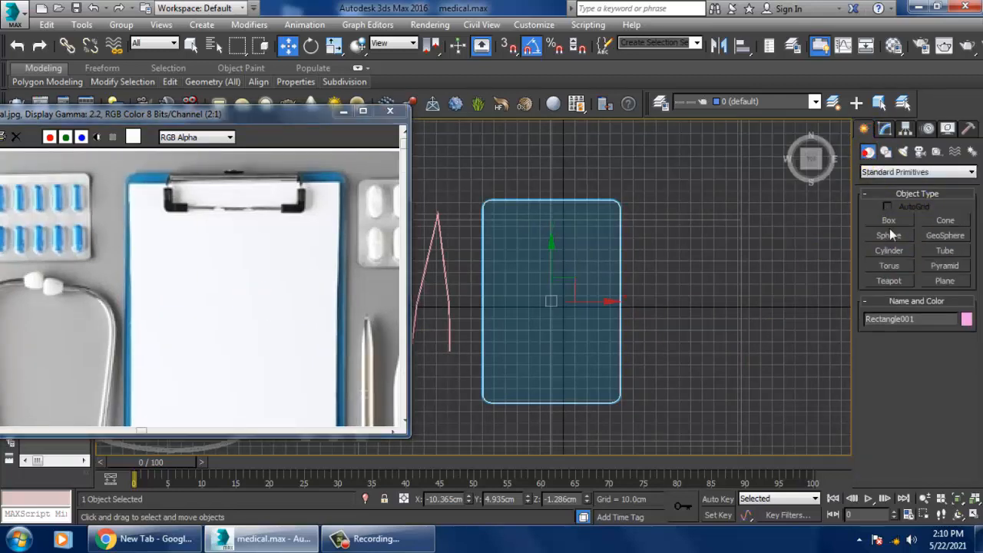
{"action": "left_click", "coordinate": [889, 220]}
{"action": "scroll", "coordinate": [576, 303], "scroll_direction": "up", "scroll_amount": 5}
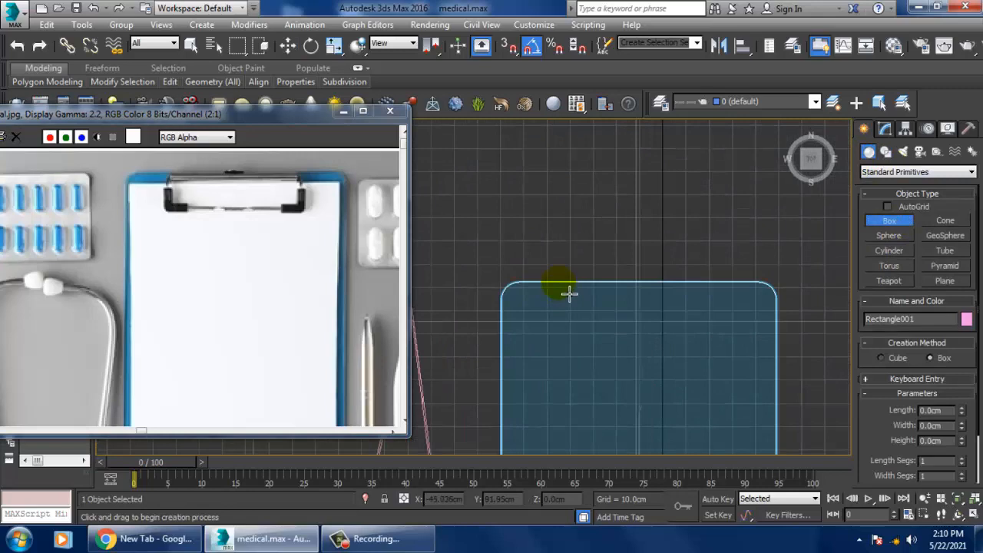
{"action": "left_click_drag", "start_coordinate": [569, 292], "coordinate": [722, 309]}
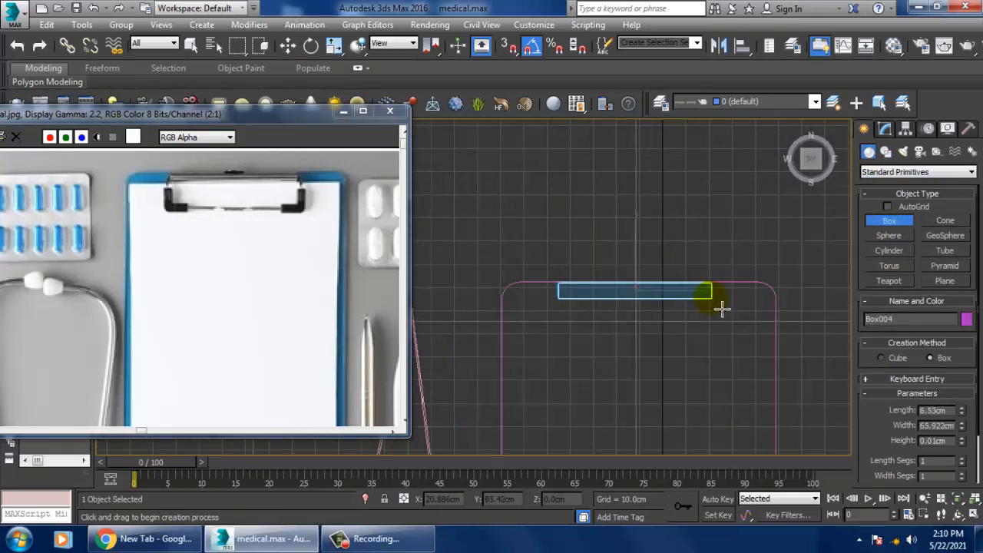
{"action": "left_click", "coordinate": [722, 304]}
Step: Raise the clip plate box about 0.78 cm along Z so it rests on the clipboard's surface
{"action": "key", "text": "w"}
{"action": "key", "text": "alt+w"}
{"action": "middle_click", "coordinate": [748, 320]}
{"action": "key", "text": "alt+w"}
{"action": "middle_click_drag", "start_coordinate": [746, 322], "coordinate": [683, 310], "text": "alt"}
{"action": "key", "text": "r"}
{"action": "left_click_drag", "start_coordinate": [596, 244], "coordinate": [607, 285]}
{"action": "key", "text": "w"}
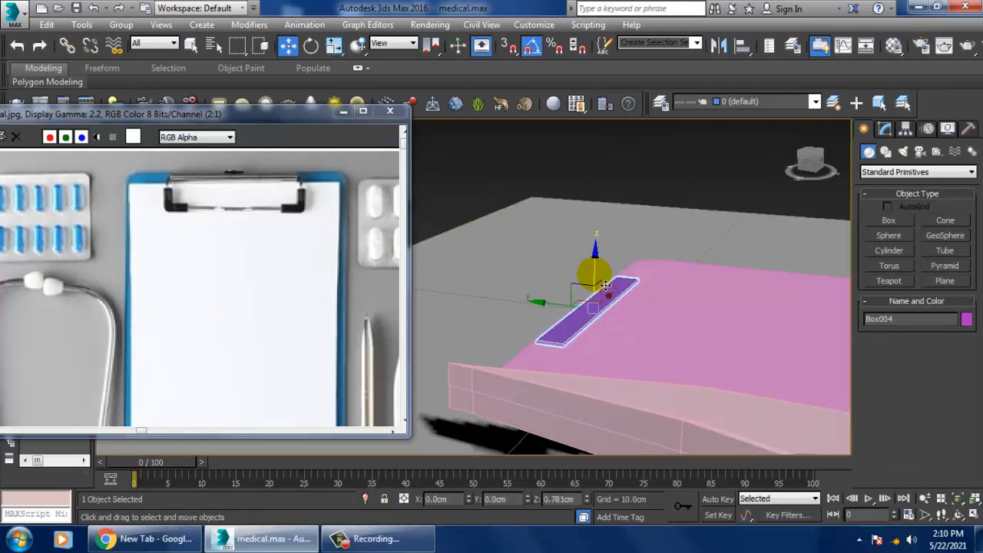
Step: Draw a rectangle spline from the clip plate down over the board as the clip's wire frame, slightly narrower than the plate
{"action": "key", "text": "alt+w"}
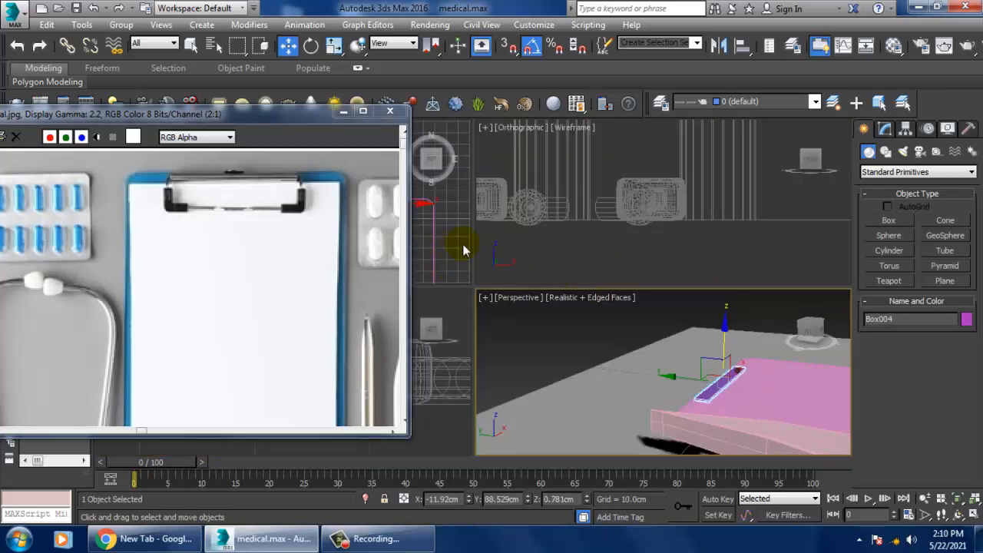
{"action": "middle_click", "coordinate": [465, 248]}
{"action": "key", "text": "alt+w"}
{"action": "middle_click_drag", "start_coordinate": [556, 236], "coordinate": [619, 228]}
{"action": "middle_click_drag", "start_coordinate": [755, 260], "coordinate": [721, 266]}
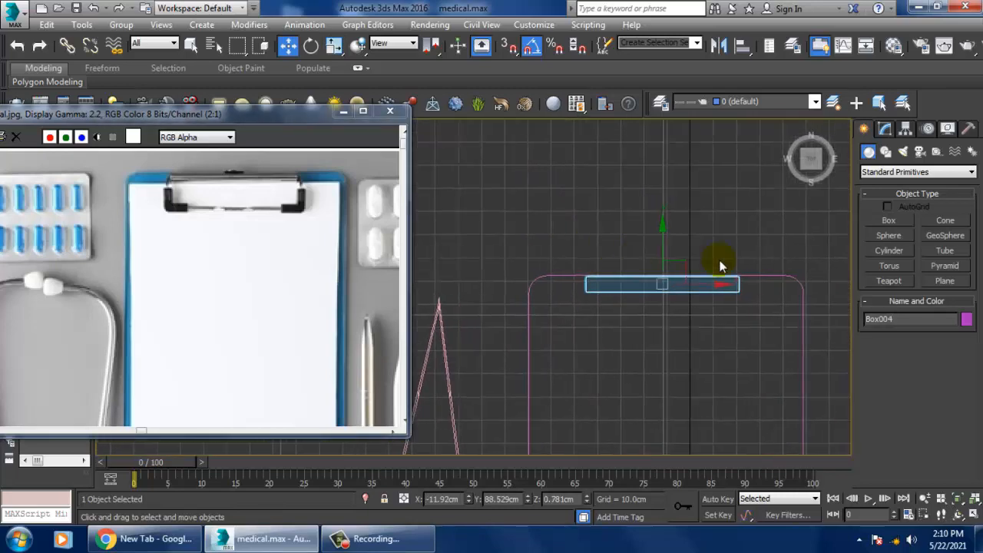
{"action": "left_click", "coordinate": [886, 152]}
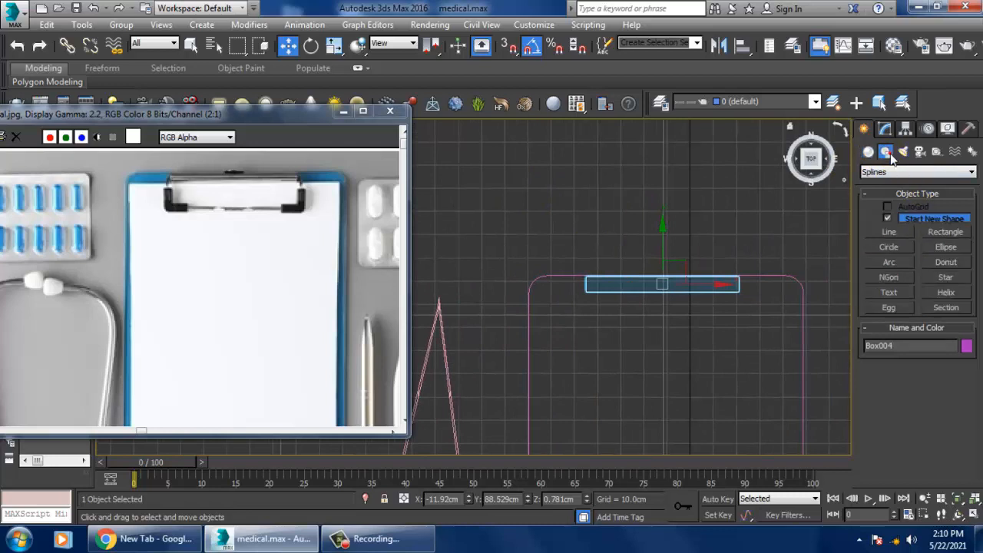
{"action": "left_click", "coordinate": [946, 232]}
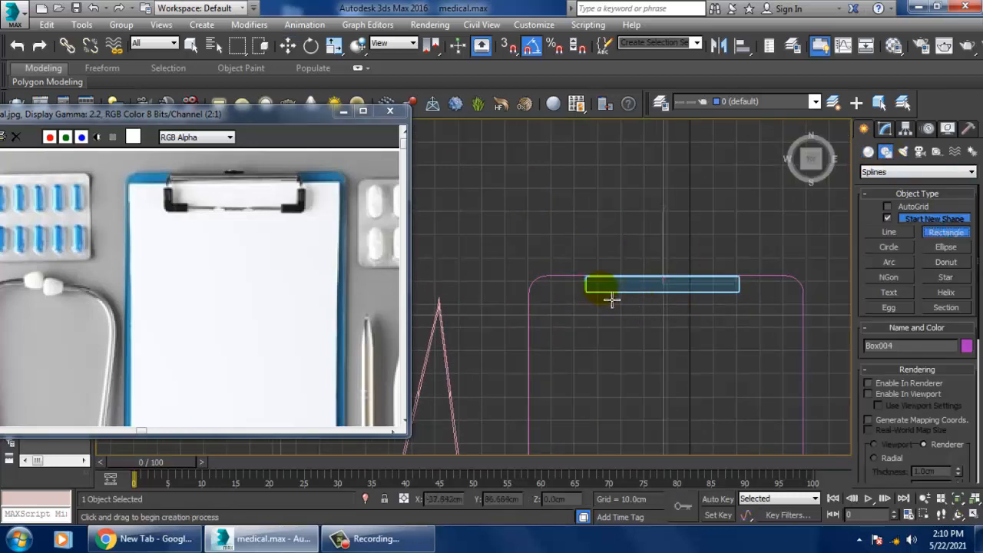
{"action": "left_click_drag", "start_coordinate": [592, 285], "coordinate": [737, 330]}
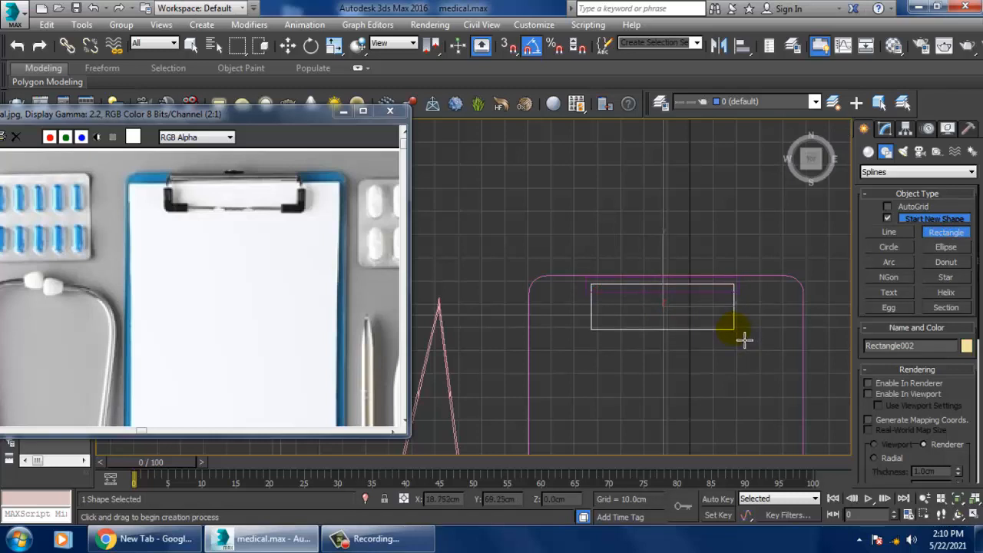
{"action": "right_click", "coordinate": [734, 329]}
Step: Raise the wire frame rectangle along Z to about 1.99 cm, just above the clip plate
{"action": "key", "text": "alt+w"}
{"action": "middle_click", "coordinate": [731, 336]}
{"action": "key", "text": "z"}
{"action": "key", "text": "alt+w"}
{"action": "middle_click_drag", "start_coordinate": [716, 327], "coordinate": [757, 353], "text": "alt"}
{"action": "left_click_drag", "start_coordinate": [601, 295], "coordinate": [626, 296]}
Step: Enable the wire frame rectangle in the viewport with a Radial cross-section and a thickness of 0.86 cm
{"action": "left_click", "coordinate": [884, 129]}
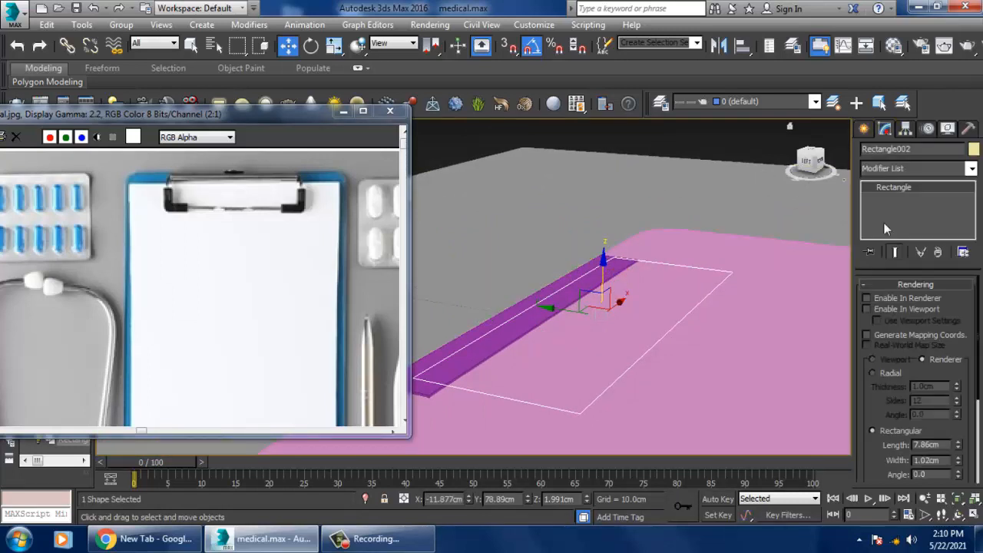
{"action": "left_click", "coordinate": [866, 309]}
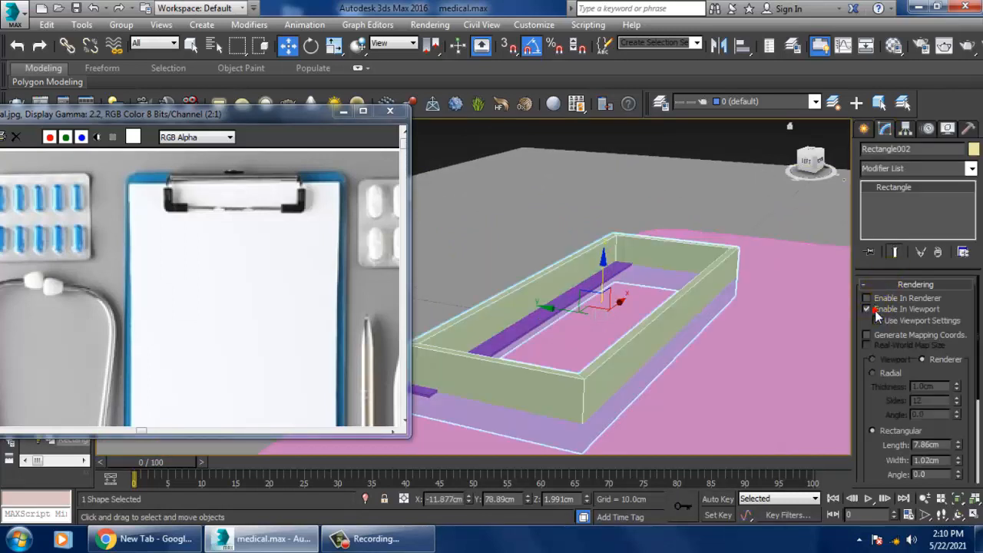
{"action": "left_click", "coordinate": [873, 373]}
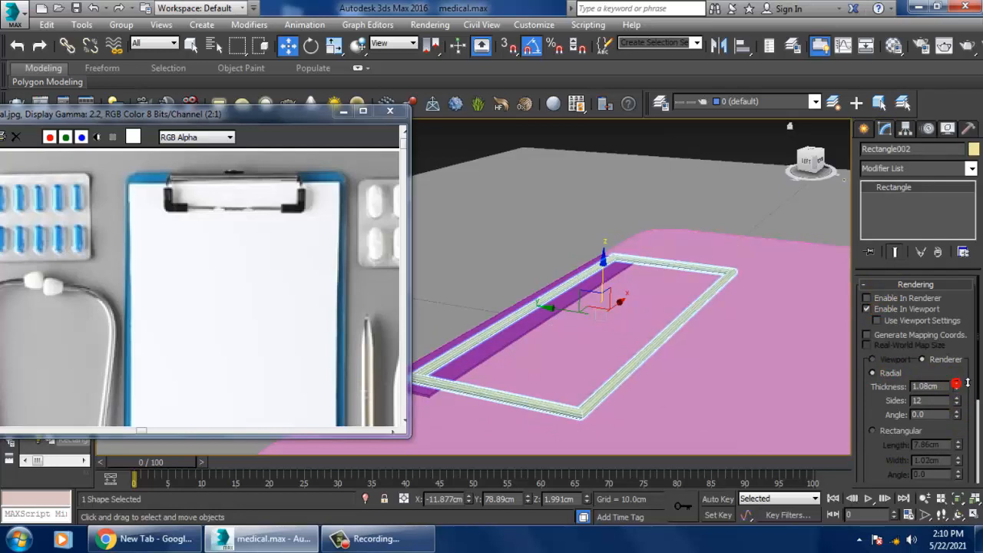
{"action": "left_click_drag", "start_coordinate": [956, 384], "coordinate": [974, 401]}
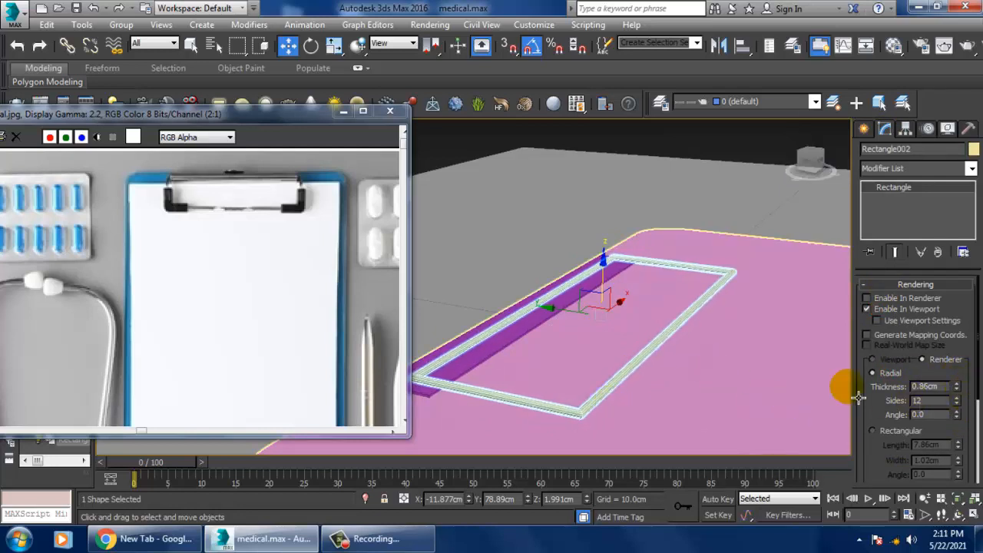
{"action": "middle_click_drag", "start_coordinate": [713, 380], "coordinate": [730, 372], "text": "alt"}
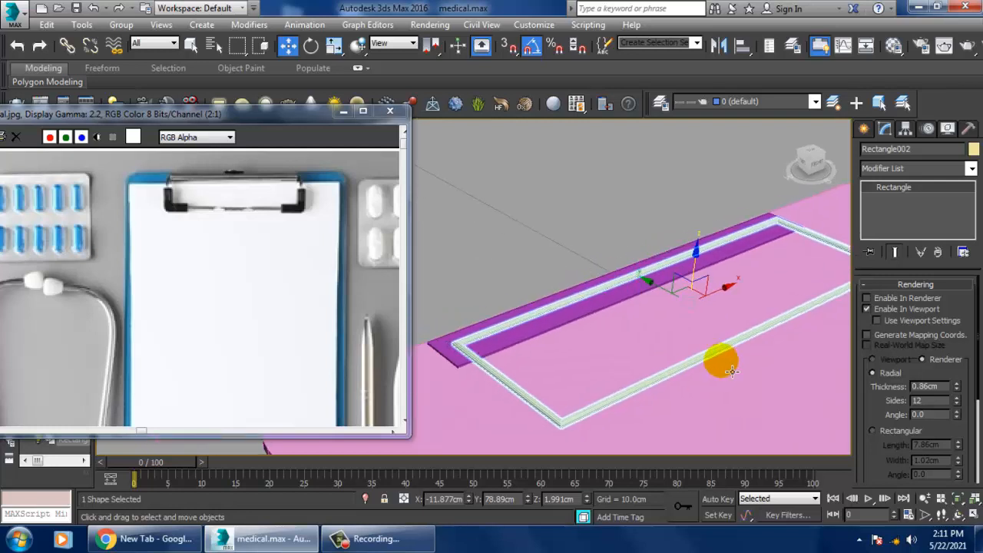
Step: Convert the wire frame rectangle to an Editable Spline
{"action": "key", "text": "alt+w"}
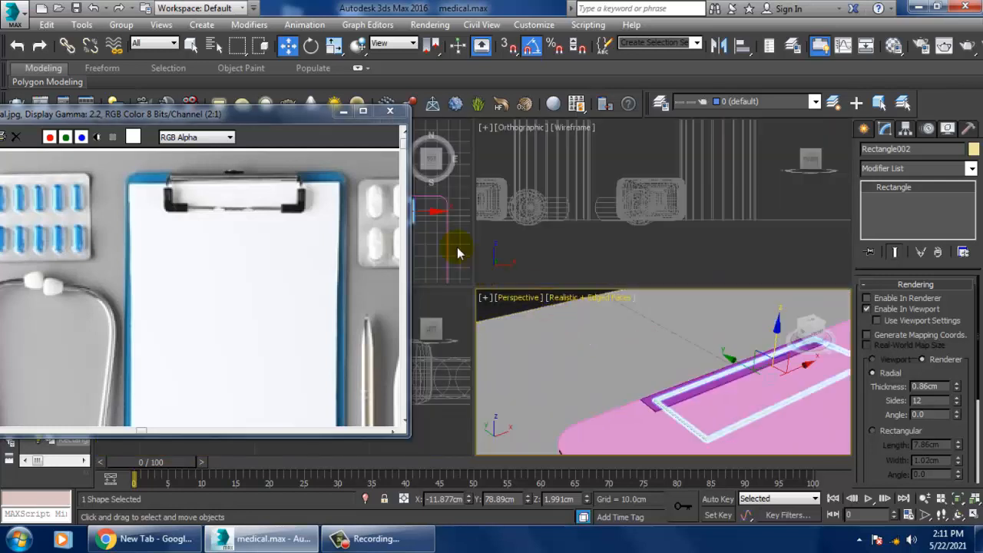
{"action": "key", "text": "alt+w"}
{"action": "right_click", "coordinate": [893, 189]}
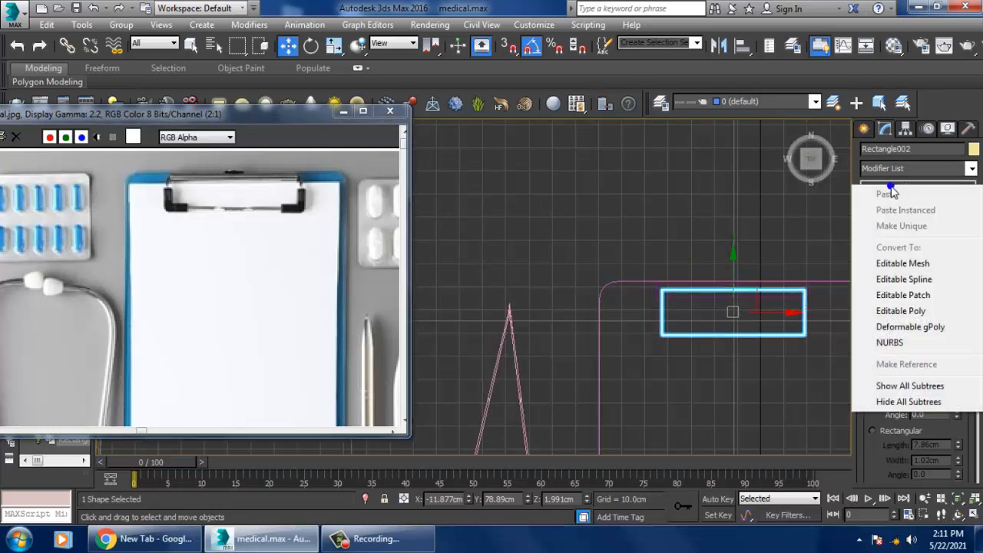
{"action": "left_click", "coordinate": [935, 278]}
{"action": "middle_click_drag", "start_coordinate": [701, 300], "coordinate": [655, 294]}
Step: Fillet all four corner vertices of the wire frame by about 2.18 cm and leave vertex editing
{"action": "key", "text": "1"}
{"action": "left_click_drag", "start_coordinate": [579, 246], "coordinate": [780, 352]}
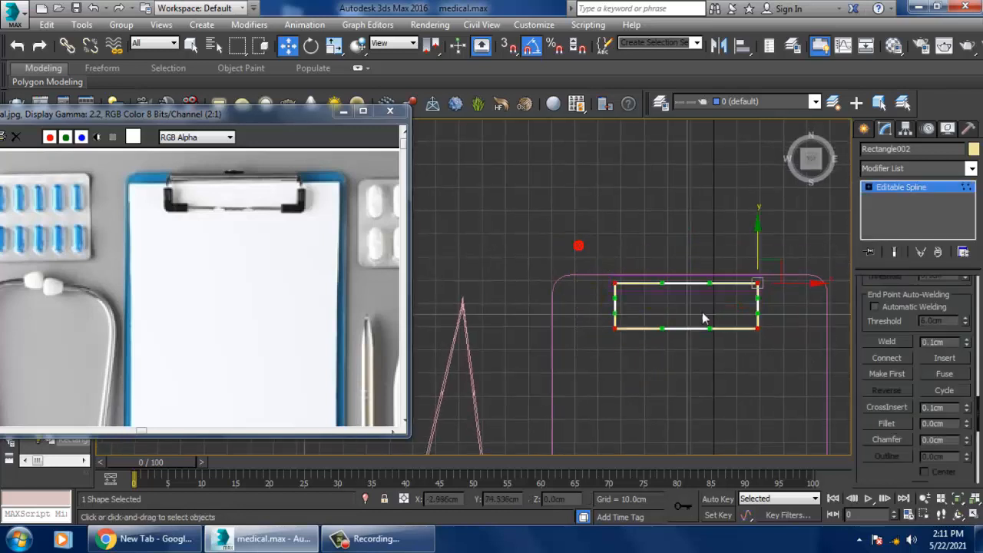
{"action": "middle_click_drag", "start_coordinate": [702, 312], "coordinate": [686, 317]}
{"action": "left_click", "coordinate": [887, 423]}
{"action": "scroll", "coordinate": [714, 318], "scroll_direction": "up", "scroll_amount": 5}
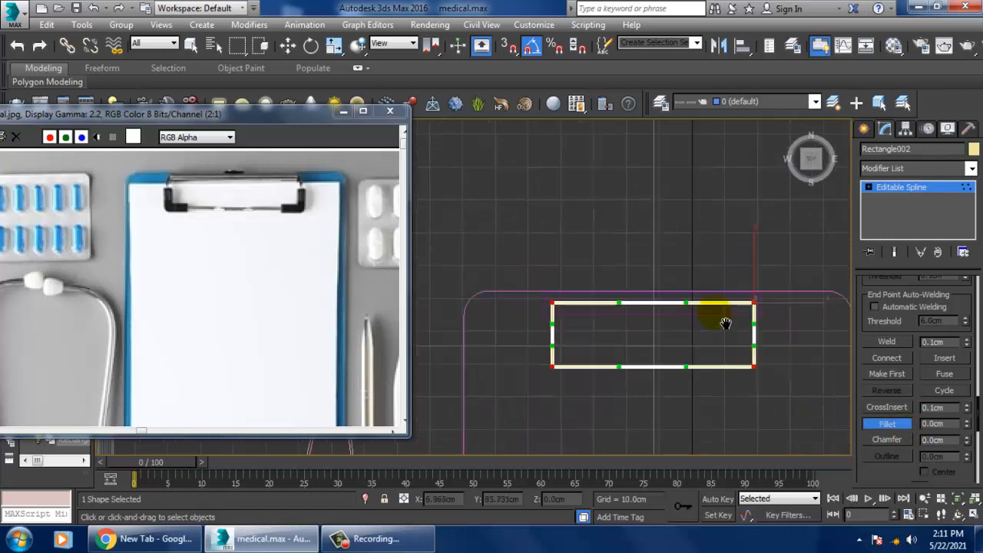
{"action": "left_click_drag", "start_coordinate": [760, 304], "coordinate": [751, 294]}
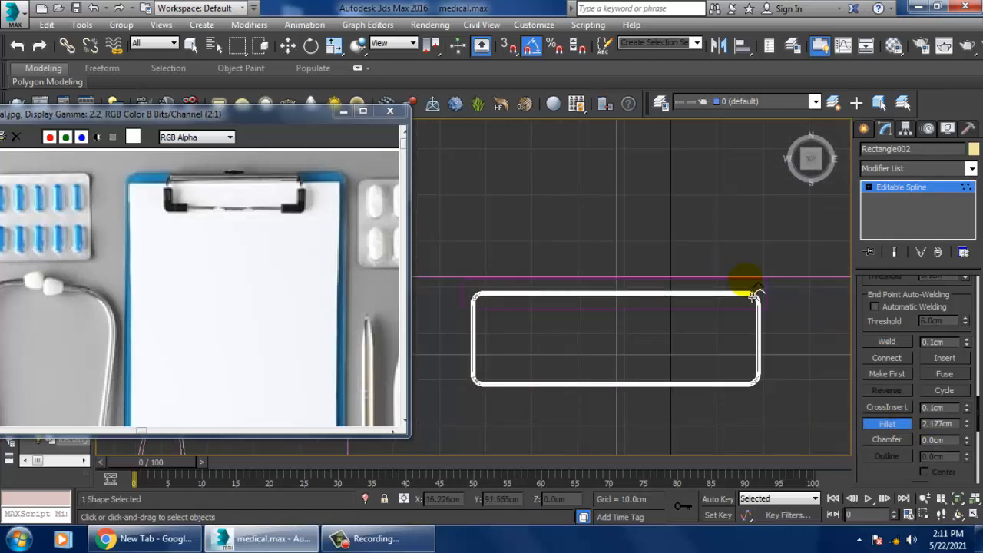
{"action": "right_click", "coordinate": [753, 297]}
{"action": "middle_click_drag", "start_coordinate": [726, 345], "coordinate": [758, 321]}
{"action": "left_click", "coordinate": [904, 189]}
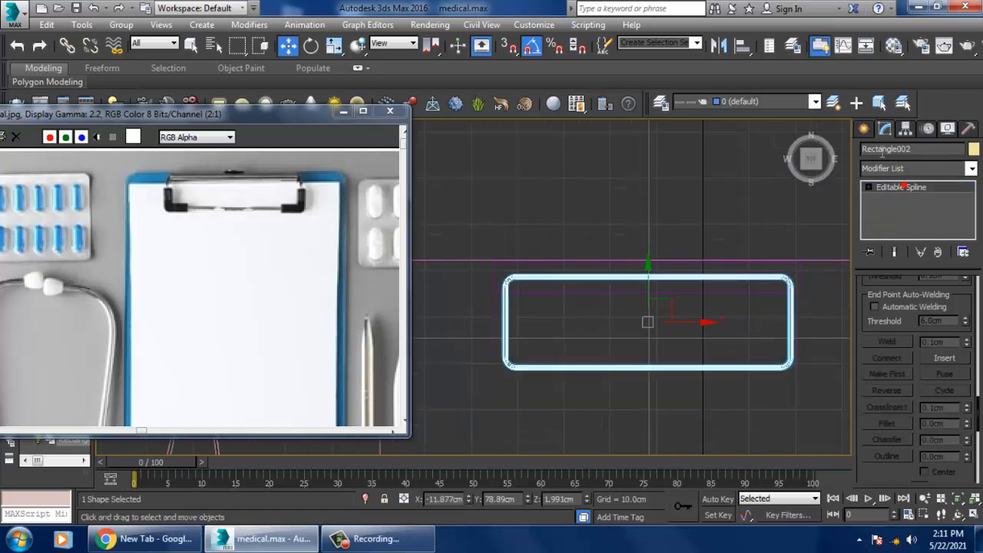
Step: Draw an L-shaped line around the wire frame's lower-left corner as the clip's black corner grip
{"action": "left_click", "coordinate": [867, 129]}
{"action": "left_click", "coordinate": [889, 232]}
{"action": "scroll", "coordinate": [665, 287], "scroll_direction": "up", "scroll_amount": 4}
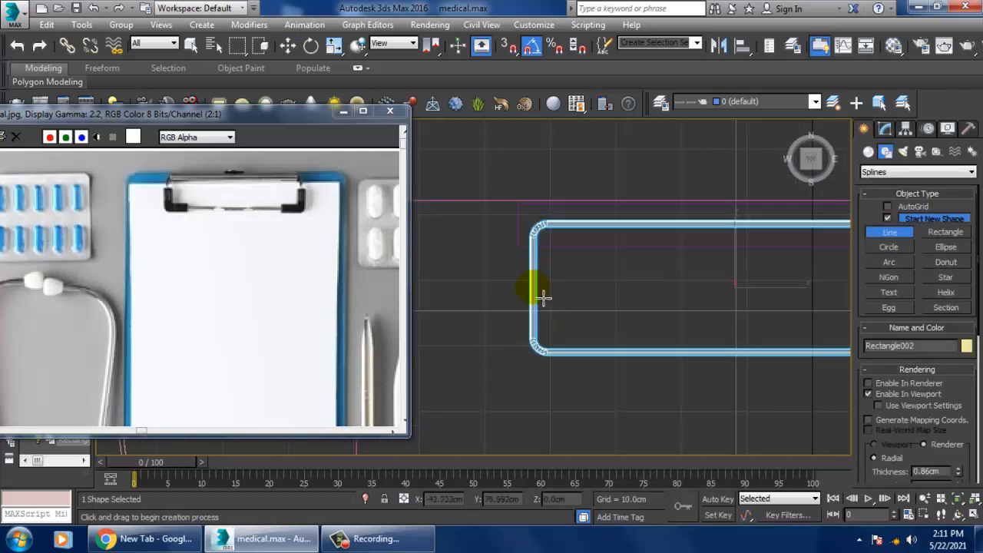
{"action": "left_click", "coordinate": [542, 297]}
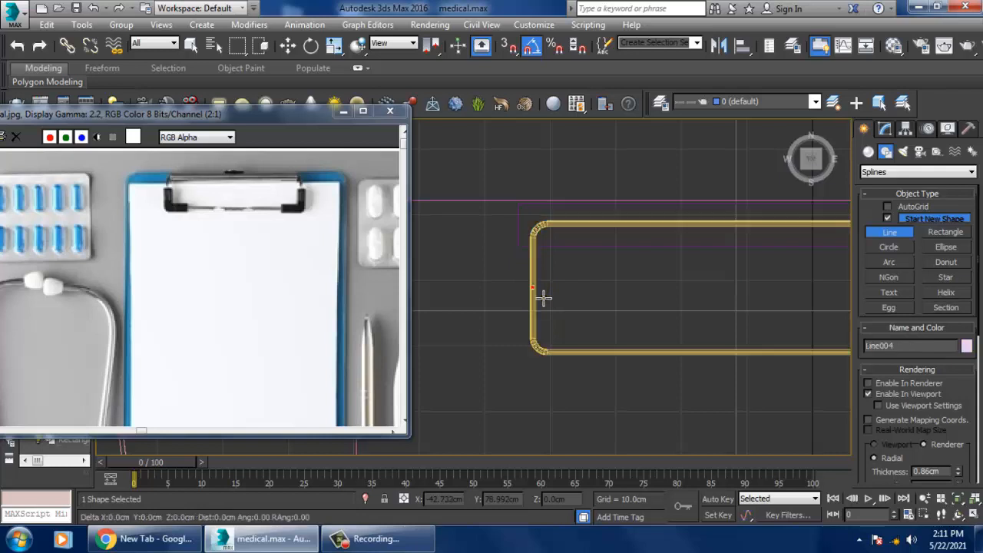
{"action": "left_click", "coordinate": [547, 363]}
{"action": "right_click", "coordinate": [575, 349], "text": "shift"}
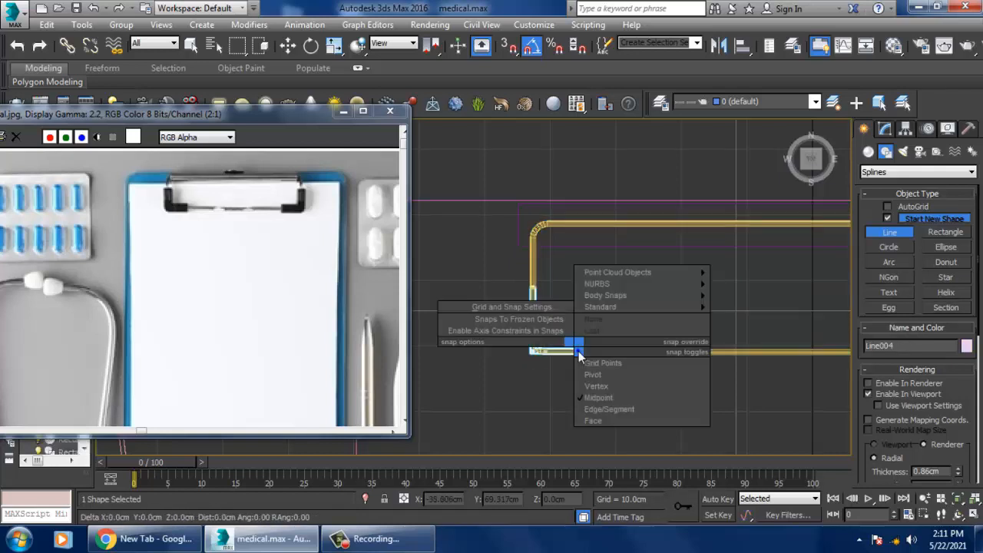
{"action": "right_click", "coordinate": [751, 283]}
{"action": "right_click", "coordinate": [760, 291]}
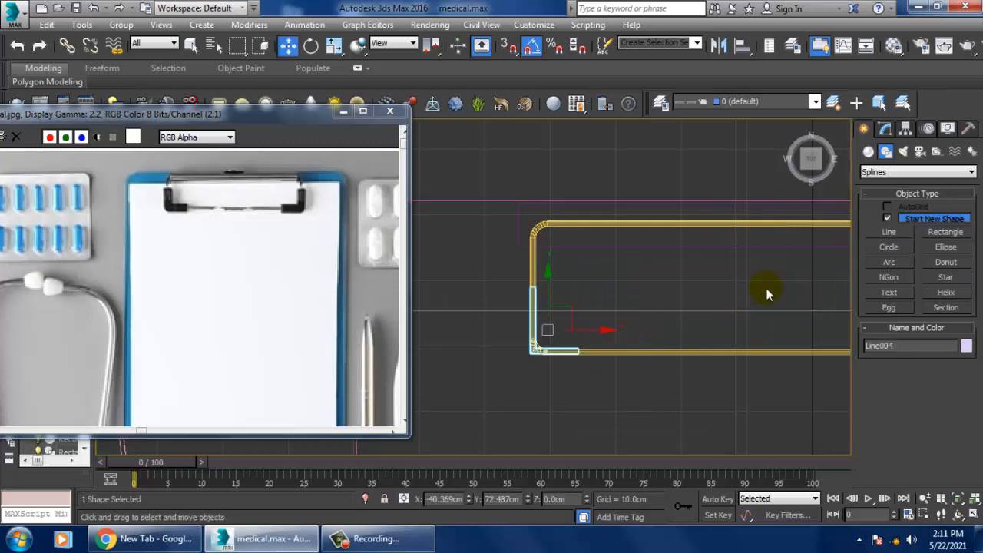
Step: Give the corner grip line a Rectangular cross-section with a length of about 3.46 cm and a width of about 1.82 cm
{"action": "left_click", "coordinate": [884, 129]}
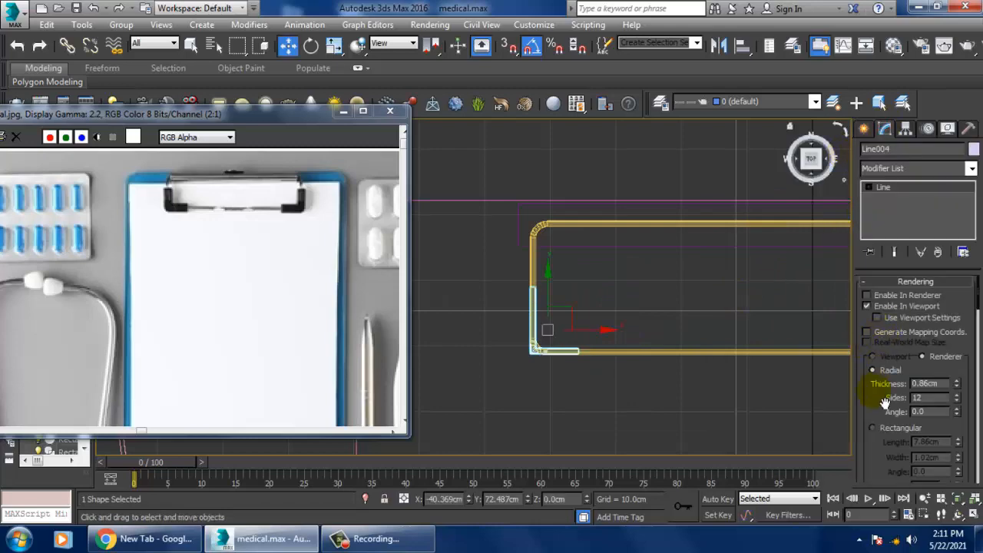
{"action": "left_click", "coordinate": [880, 426]}
{"action": "middle_click_drag", "start_coordinate": [724, 414], "coordinate": [748, 401], "text": "alt"}
{"action": "scroll", "coordinate": [756, 396], "scroll_direction": "down", "scroll_amount": 4}
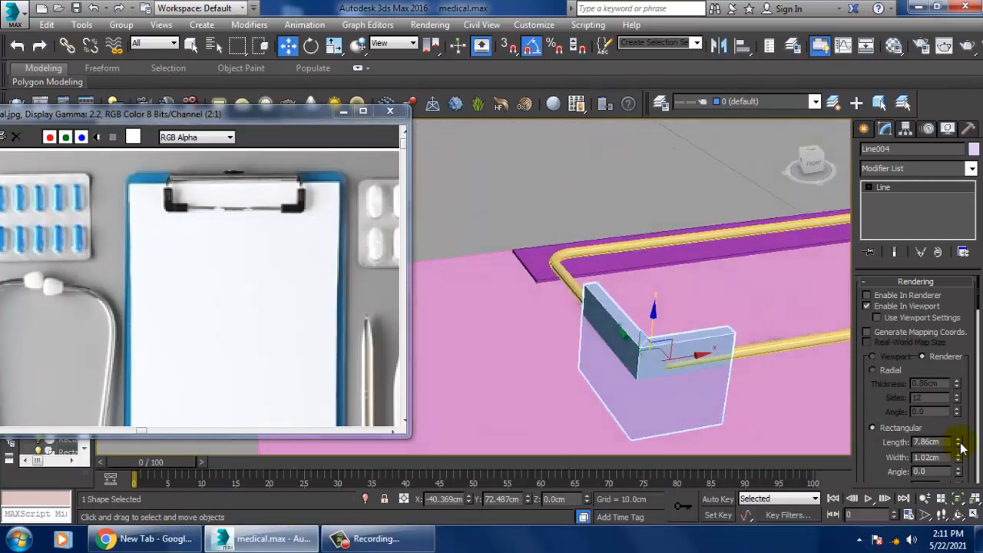
{"action": "mouse_move", "coordinate": [958, 444]}
{"action": "left_mouse_down"}
{"action": "mouse_move", "coordinate": [975, 482]}
{"action": "mouse_move", "coordinate": [958, 440]}
{"action": "left_mouse_up"}
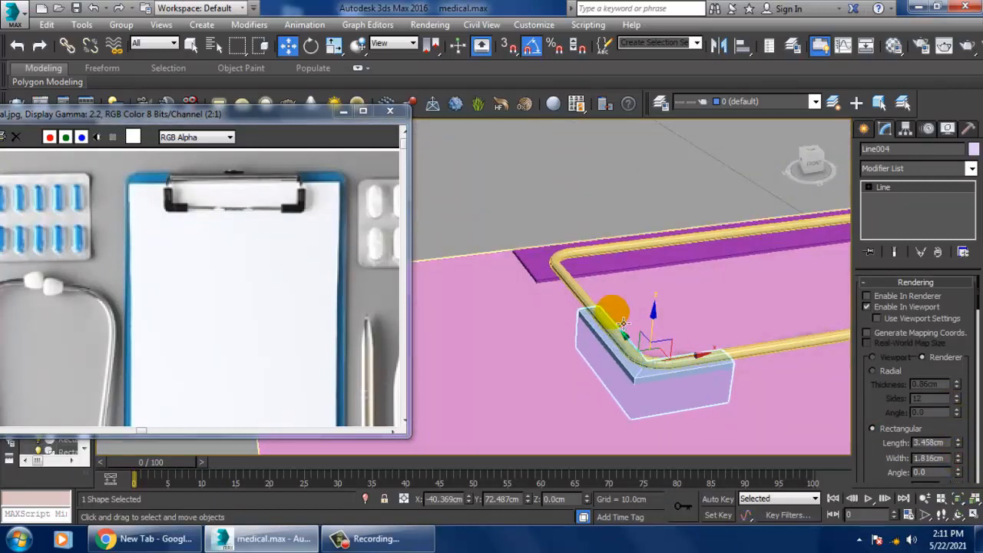
Step: Raise the corner grip to about Z 1.93 cm and reduce its rectangular length to about 1.63 cm around the wire frame
{"action": "mouse_move", "coordinate": [654, 312]}
{"action": "left_mouse_down"}
{"action": "mouse_move", "coordinate": [658, 286]}
{"action": "mouse_move", "coordinate": [672, 304]}
{"action": "left_mouse_up"}
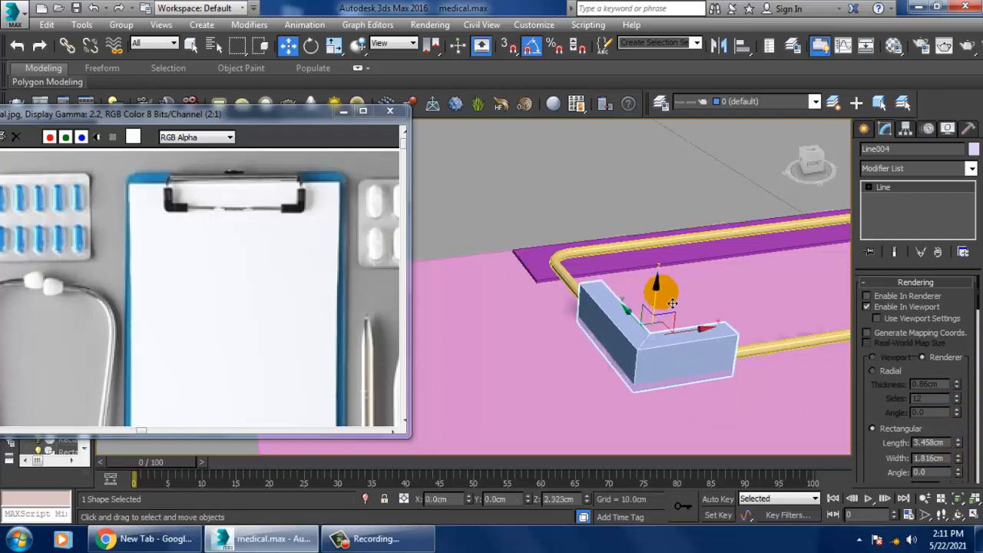
{"action": "mouse_move", "coordinate": [671, 303]}
{"action": "middle_mouse_down", "text": "alt"}
{"action": "mouse_move", "coordinate": [708, 322]}
{"action": "mouse_move", "coordinate": [685, 288]}
{"action": "middle_mouse_up", "text": "alt"}
{"action": "left_click_drag", "start_coordinate": [958, 445], "coordinate": [959, 490]}
{"action": "middle_click_drag", "start_coordinate": [755, 391], "coordinate": [661, 307], "text": "alt"}
Step: Fillet the corner grip's bend vertex to follow the wire frame's rounded corner and leave vertex editing
{"action": "key", "text": "alt+w"}
{"action": "right_click", "coordinate": [450, 262]}
{"action": "key", "text": "alt+w"}
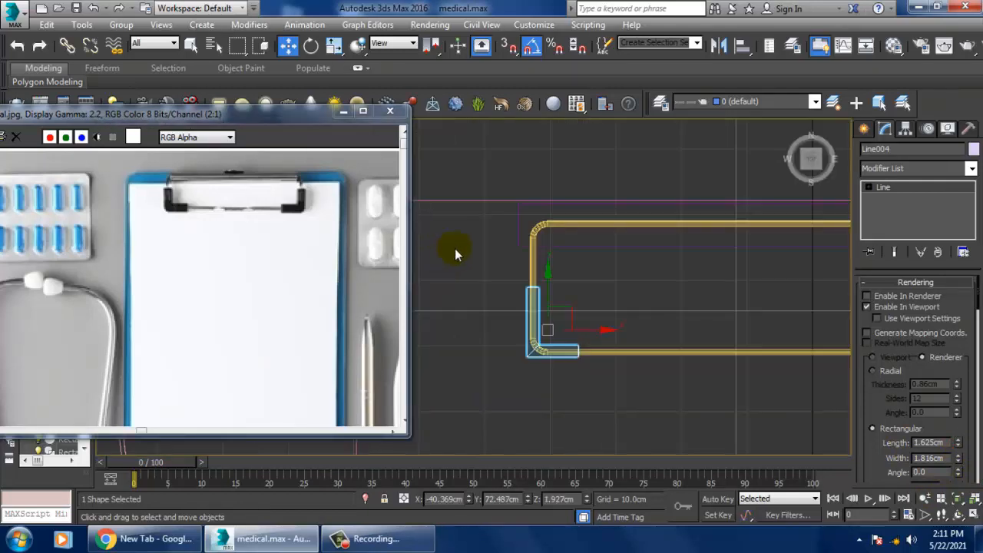
{"action": "scroll", "coordinate": [503, 259], "scroll_direction": "up", "scroll_amount": 2}
{"action": "middle_click_drag", "start_coordinate": [565, 319], "coordinate": [543, 271]}
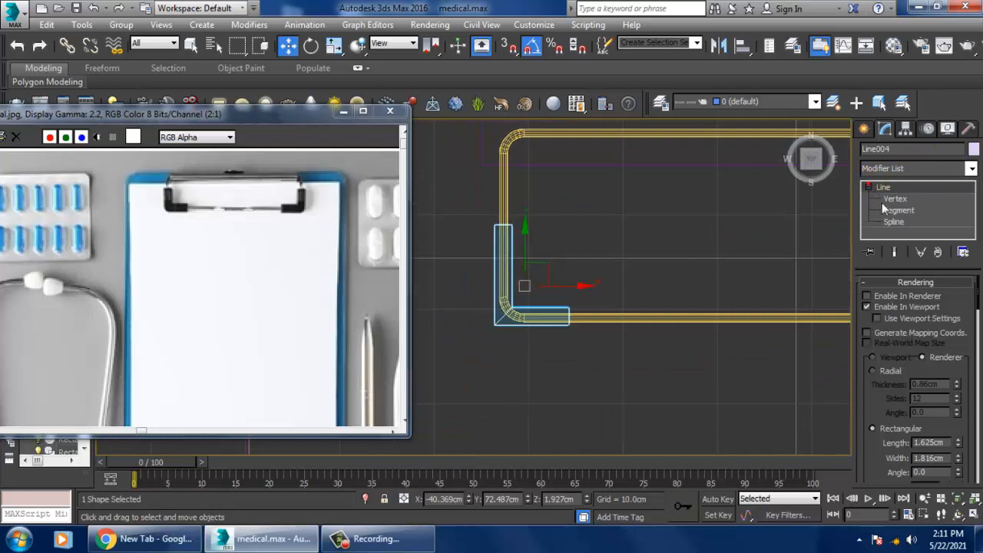
{"action": "left_click", "coordinate": [894, 198]}
{"action": "left_click", "coordinate": [485, 341]}
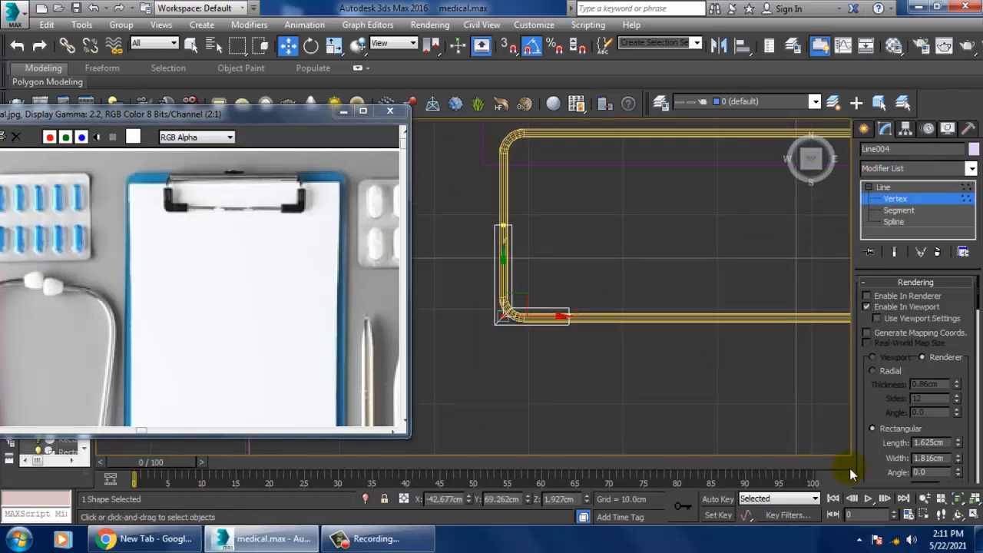
{"action": "left_click_drag", "start_coordinate": [885, 471], "coordinate": [889, 154]}
{"action": "left_click_drag", "start_coordinate": [889, 432], "coordinate": [872, 254]}
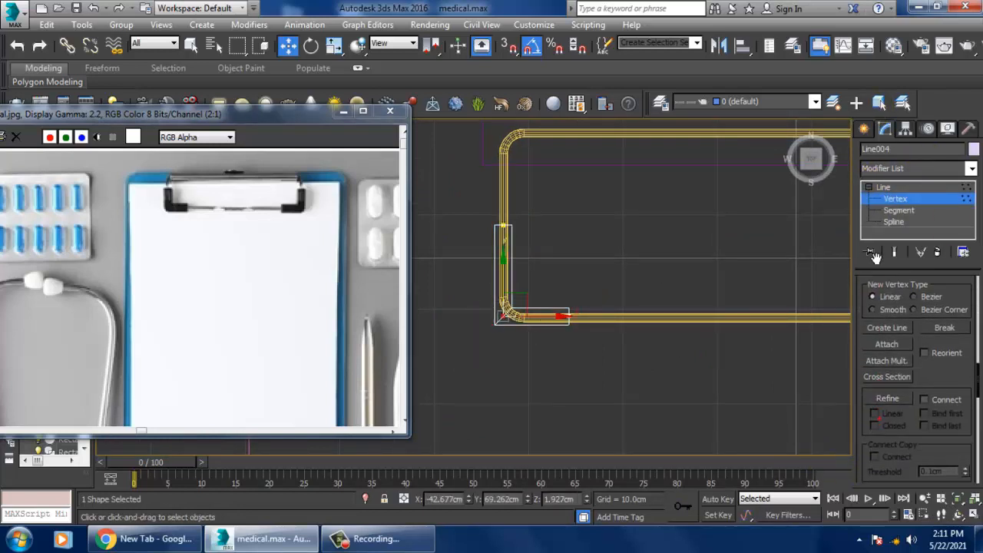
{"action": "left_click_drag", "start_coordinate": [945, 387], "coordinate": [939, 211]}
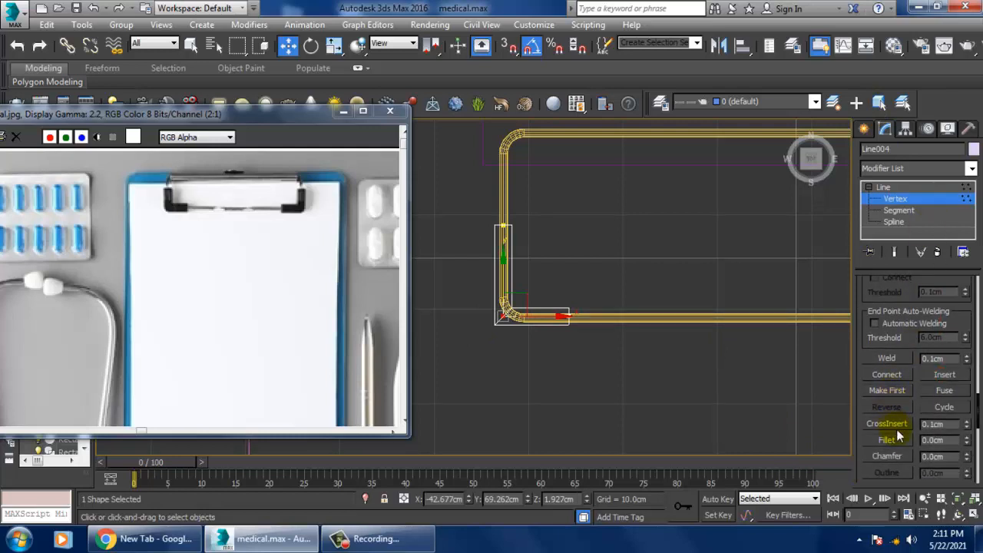
{"action": "left_click", "coordinate": [888, 440]}
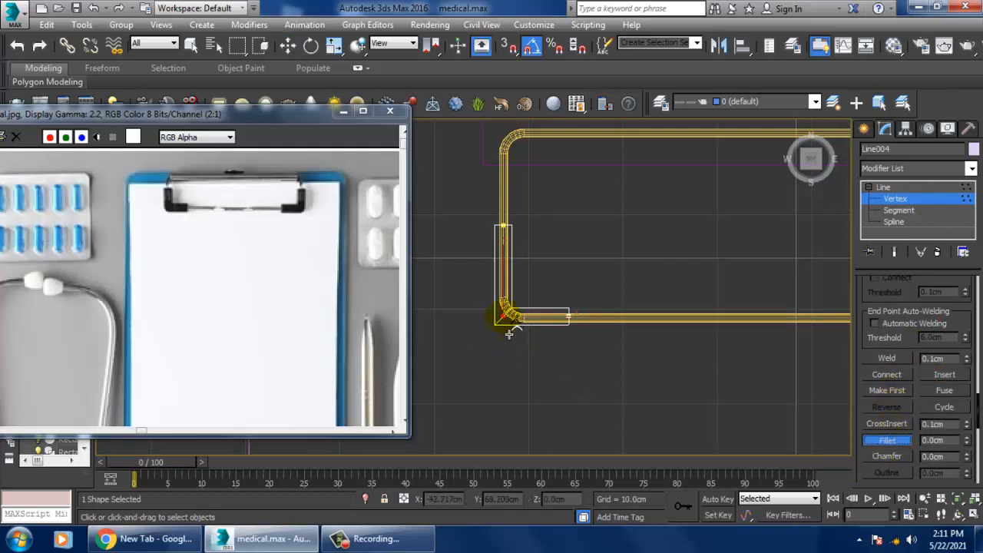
{"action": "left_click_drag", "start_coordinate": [509, 333], "coordinate": [505, 325]}
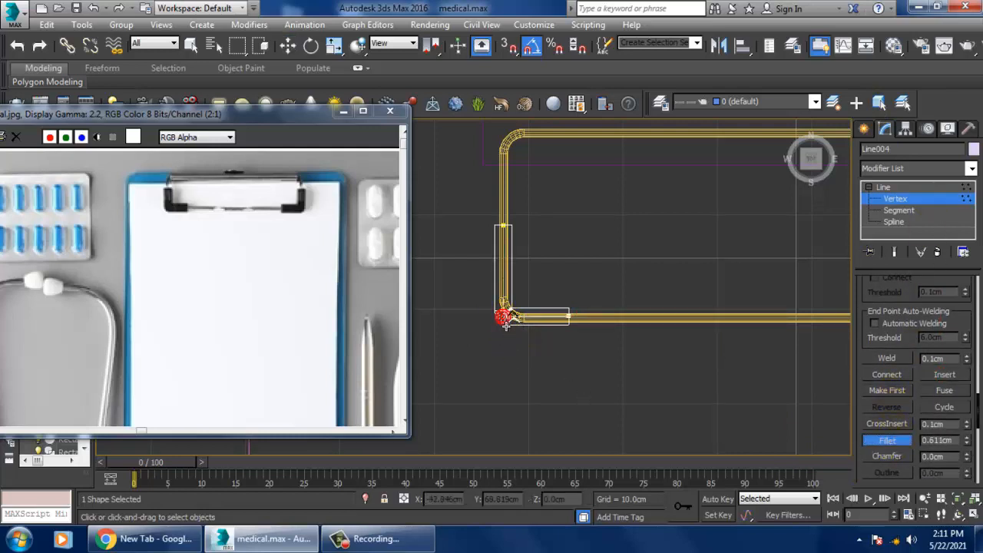
{"action": "left_click", "coordinate": [911, 190]}
Step: Mirror the corner grip on the X axis as a copy and move it about 57.18 cm along X to the frame's lower-right corner
{"action": "middle_click_drag", "start_coordinate": [680, 265], "coordinate": [653, 271]}
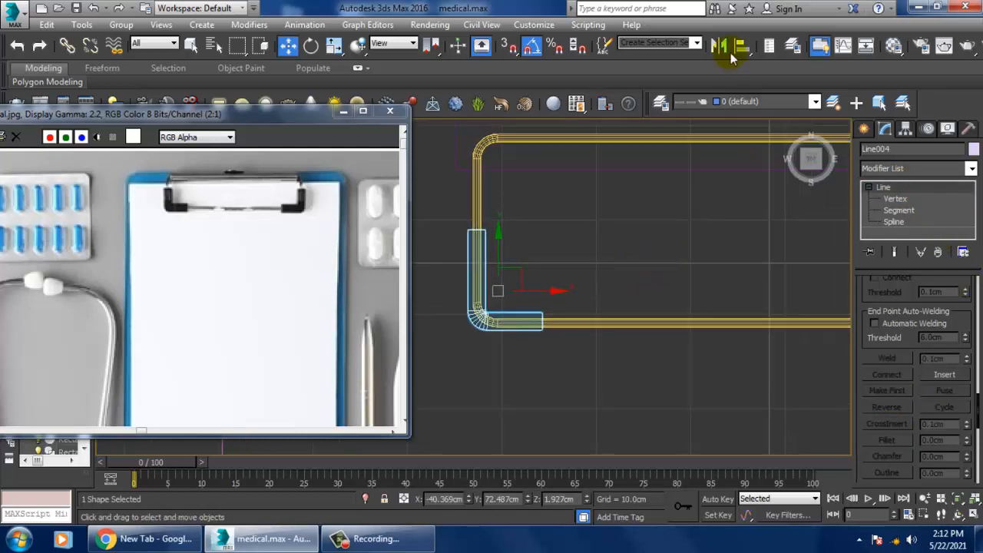
{"action": "left_click", "coordinate": [722, 46]}
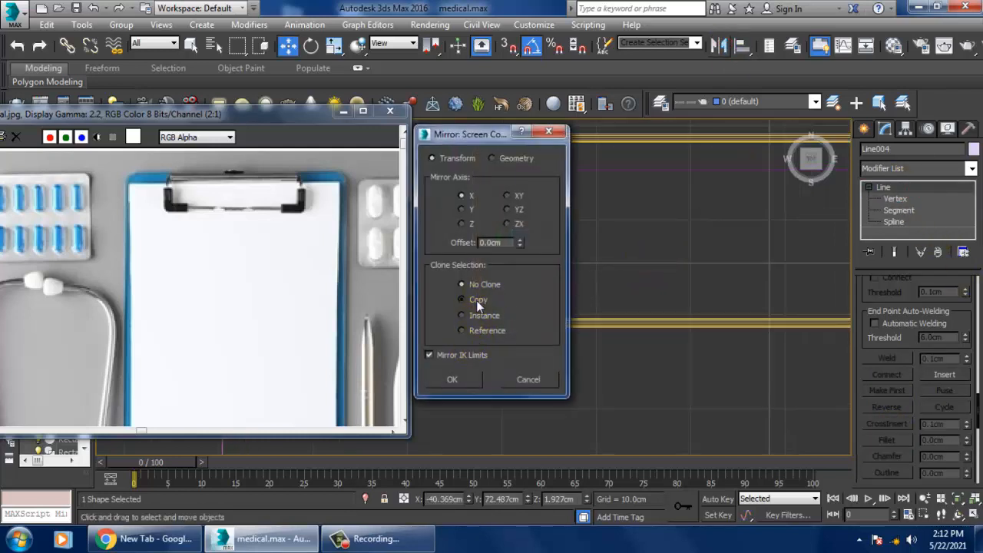
{"action": "left_click", "coordinate": [476, 300]}
{"action": "left_click", "coordinate": [464, 380]}
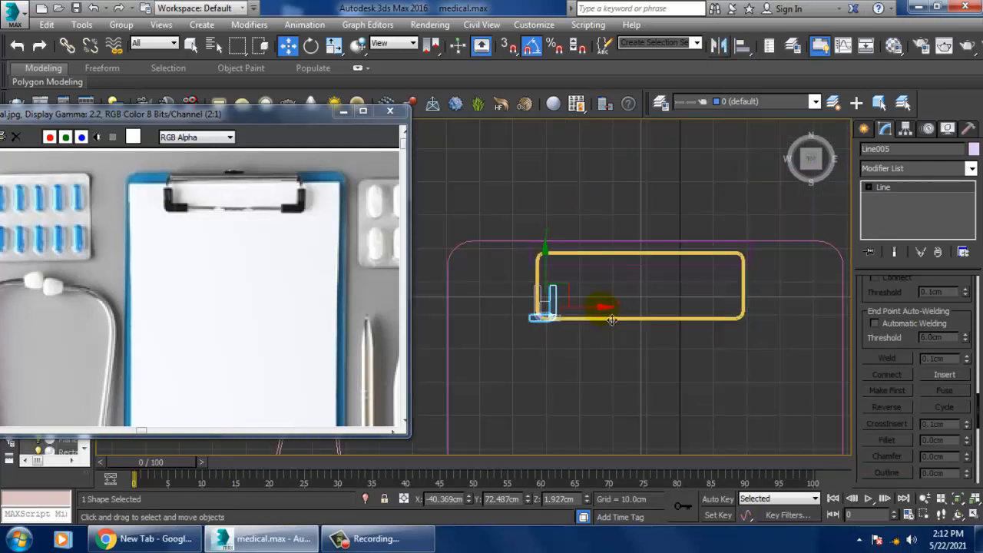
{"action": "left_click_drag", "start_coordinate": [612, 320], "coordinate": [801, 332]}
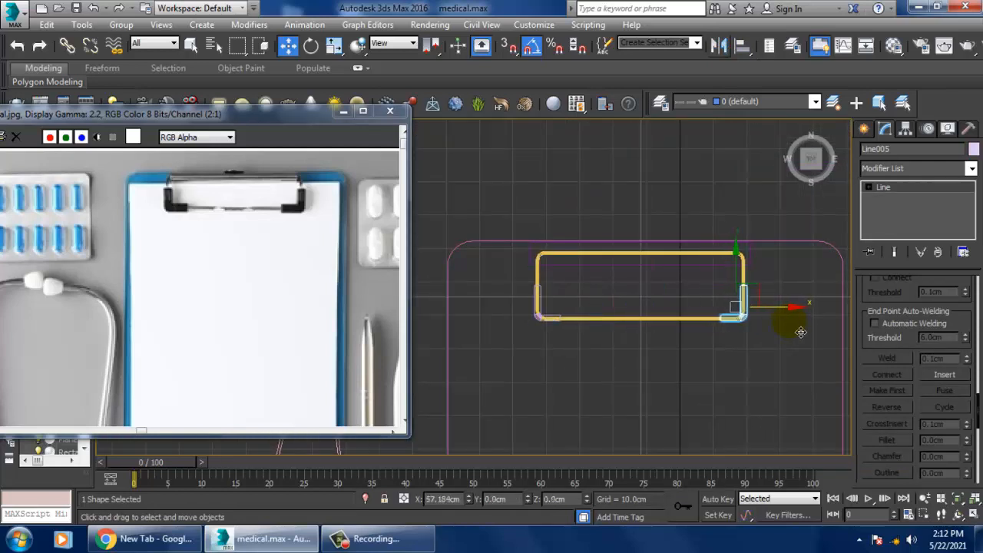
Step: Convert the wire frame to an Editable Poly
{"action": "middle_click_drag", "start_coordinate": [769, 334], "coordinate": [772, 381]}
{"action": "scroll", "coordinate": [686, 320], "scroll_direction": "up", "scroll_amount": 2}
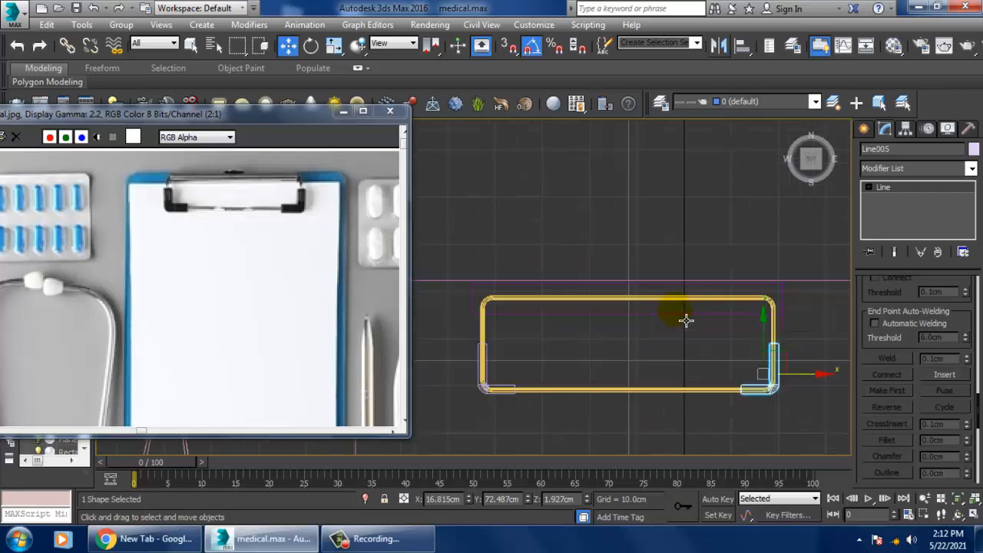
{"action": "middle_click_drag", "start_coordinate": [661, 308], "coordinate": [719, 302]}
{"action": "scroll", "coordinate": [719, 302], "scroll_direction": "up", "scroll_amount": 2}
{"action": "left_click", "coordinate": [865, 129]}
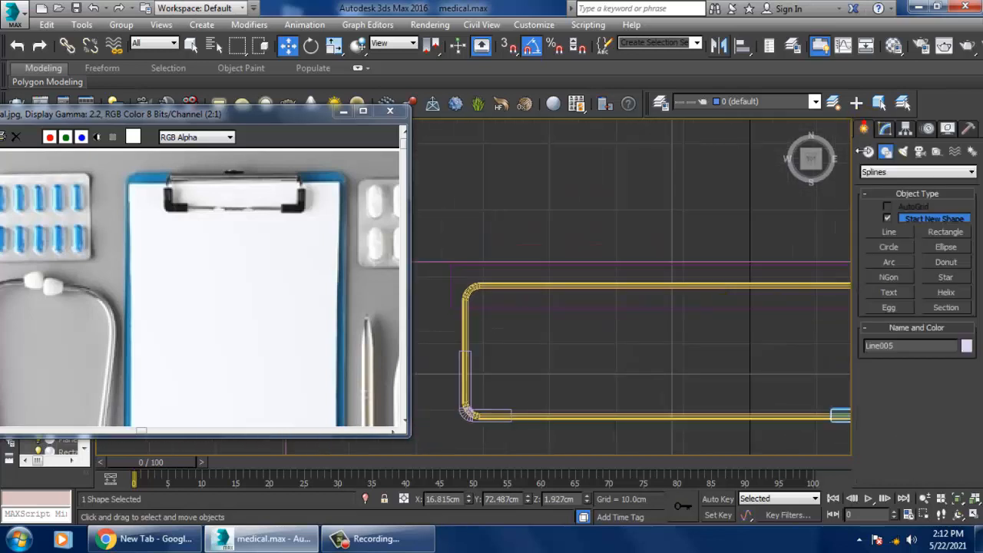
{"action": "key", "text": "alt+w"}
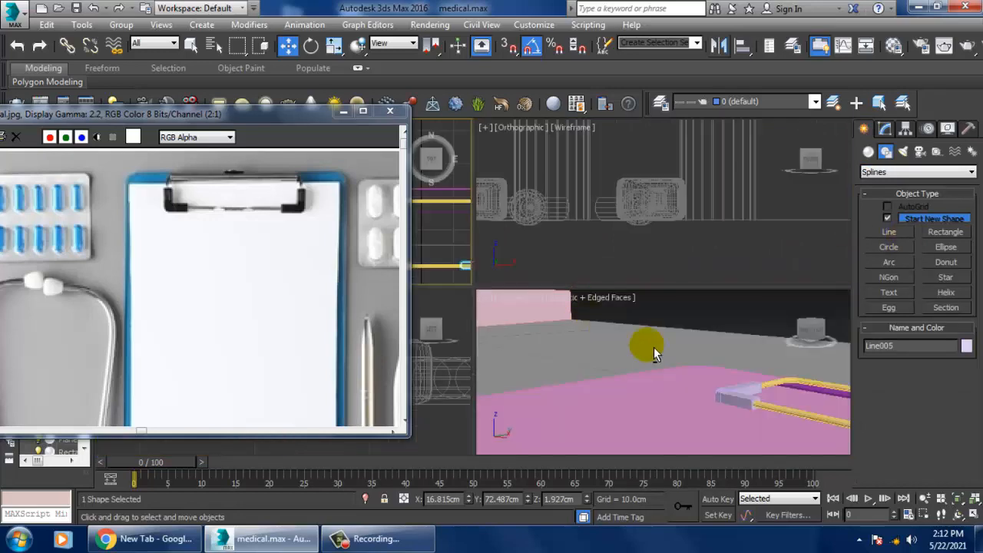
{"action": "middle_click", "coordinate": [653, 347]}
{"action": "key", "text": "alt+w"}
{"action": "key", "text": "z"}
{"action": "scroll", "coordinate": [638, 335], "scroll_direction": "down", "scroll_amount": 2}
{"action": "mouse_move", "coordinate": [642, 339]}
{"action": "middle_mouse_down"}
{"action": "mouse_move", "coordinate": [691, 355]}
{"action": "mouse_move", "coordinate": [669, 351]}
{"action": "mouse_move", "coordinate": [649, 318]}
{"action": "mouse_move", "coordinate": [650, 347]}
{"action": "mouse_move", "coordinate": [627, 340]}
{"action": "mouse_move", "coordinate": [655, 351]}
{"action": "mouse_move", "coordinate": [622, 354]}
{"action": "mouse_move", "coordinate": [590, 315]}
{"action": "middle_mouse_up"}
{"action": "scroll", "coordinate": [695, 353], "scroll_direction": "down", "scroll_amount": 3}
{"action": "left_click", "coordinate": [605, 295]}
{"action": "middle_click_drag", "start_coordinate": [663, 305], "coordinate": [581, 306], "text": "alt"}
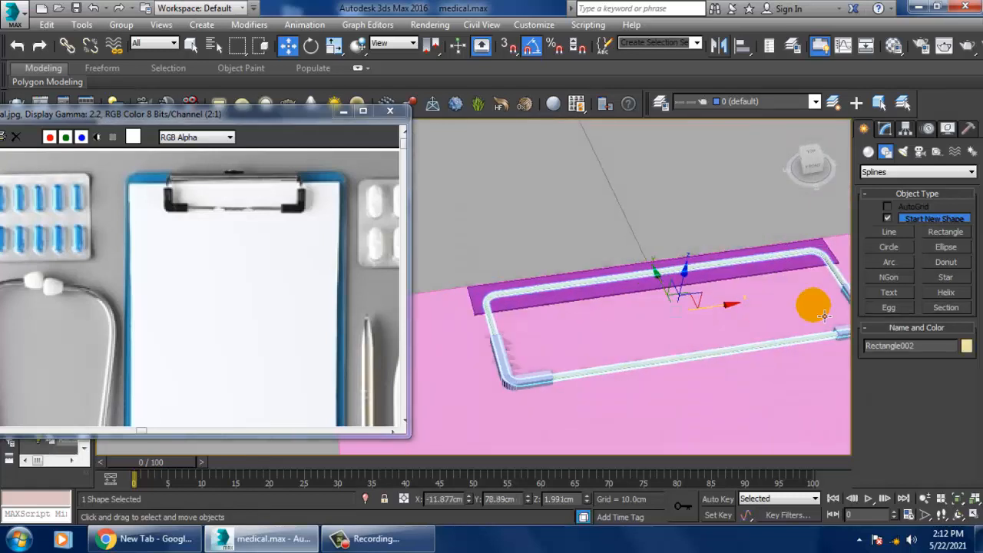
{"action": "right_click", "coordinate": [579, 283]}
{"action": "mouse_move", "coordinate": [657, 424]}
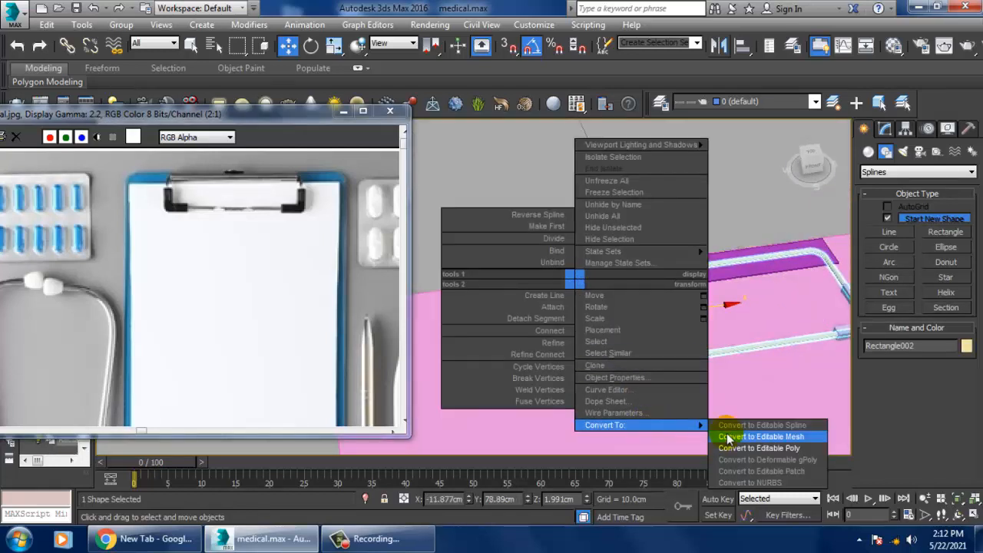
{"action": "left_click", "coordinate": [760, 447]}
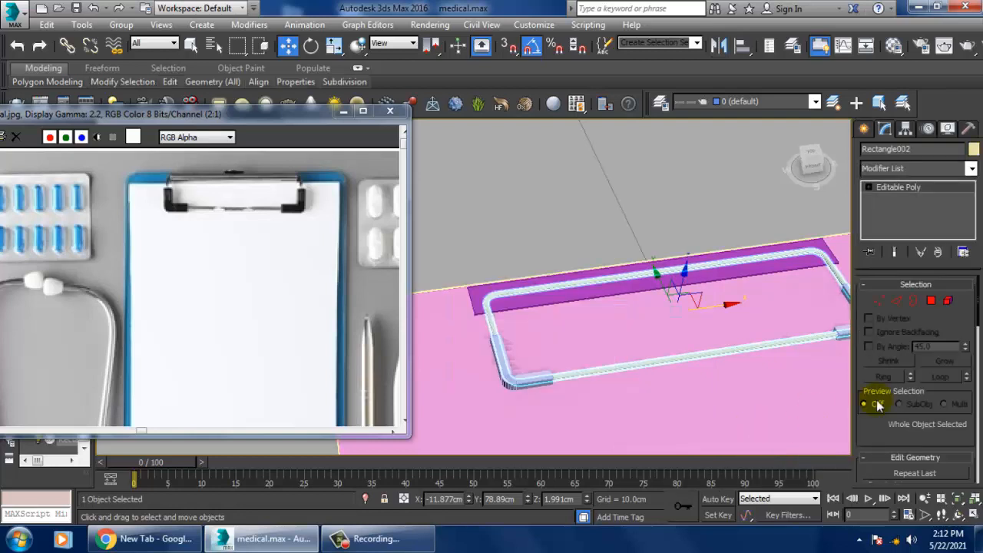
Step: Connect the lengthwise edges of the wire frame's upper bar with 2 segments and a pinch of 76
{"action": "left_click", "coordinate": [891, 298]}
{"action": "left_click", "coordinate": [637, 301]}
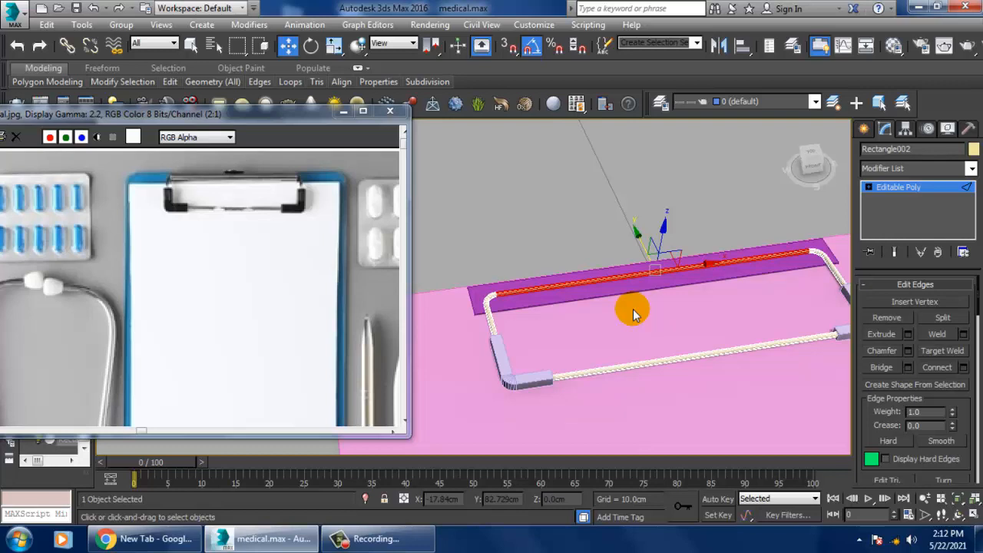
{"action": "left_click", "coordinate": [965, 368]}
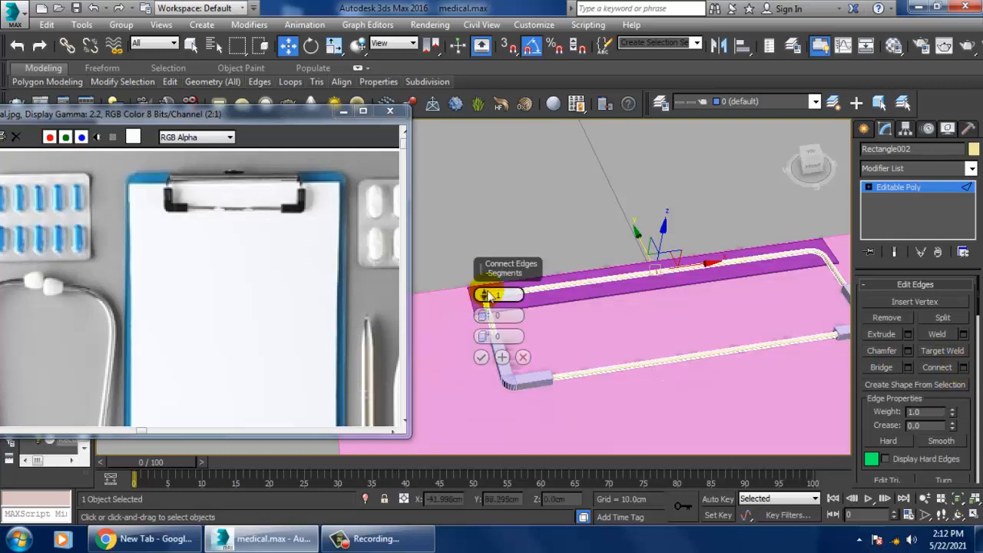
{"action": "left_click", "coordinate": [487, 321]}
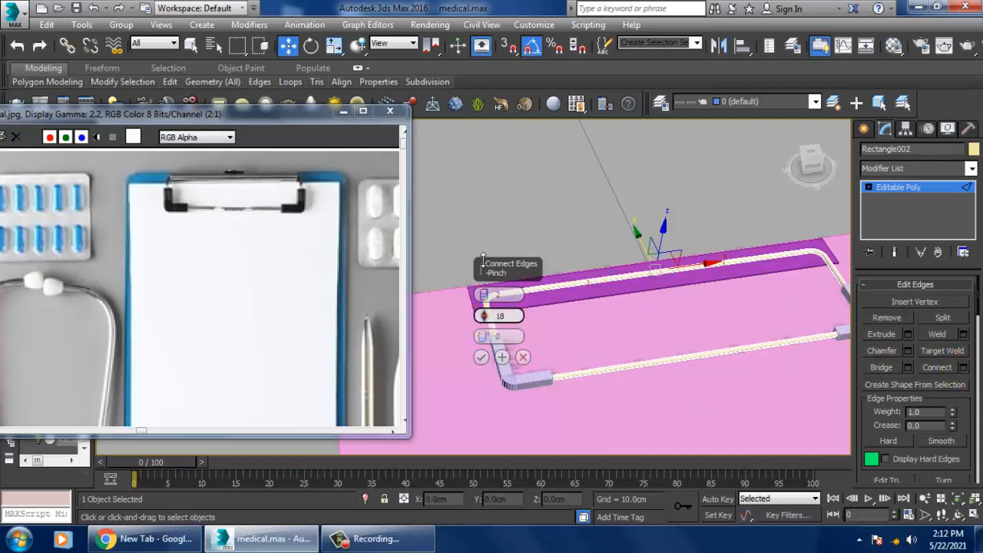
{"action": "left_click_drag", "start_coordinate": [474, 164], "coordinate": [478, 124]}
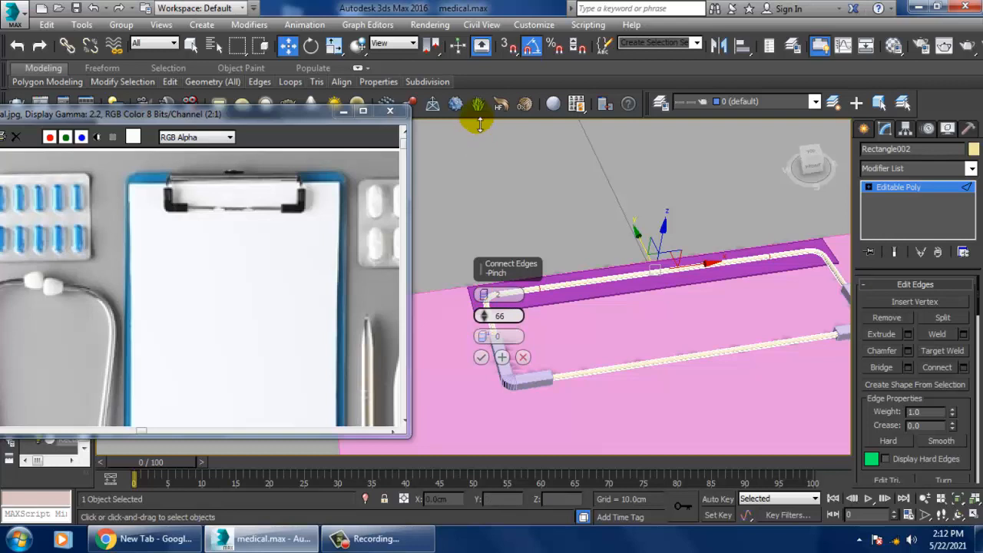
{"action": "left_click", "coordinate": [480, 357]}
Step: Extrude the polygons of the upper bar's middle section about 0.496 cm along local normals and leave polygon editing
{"action": "middle_click_drag", "start_coordinate": [594, 300], "coordinate": [585, 301], "text": "alt"}
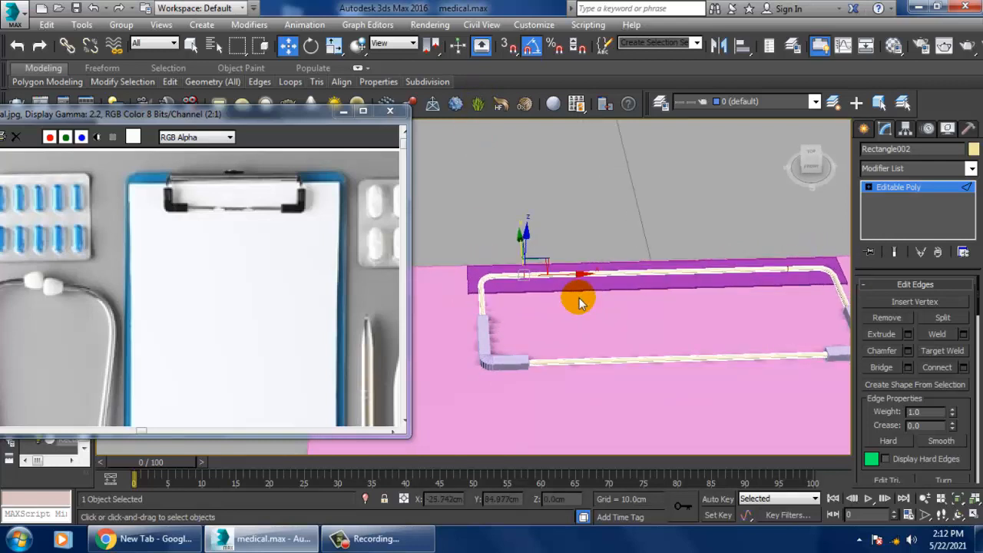
{"action": "key", "text": "4"}
{"action": "left_click", "coordinate": [668, 305]}
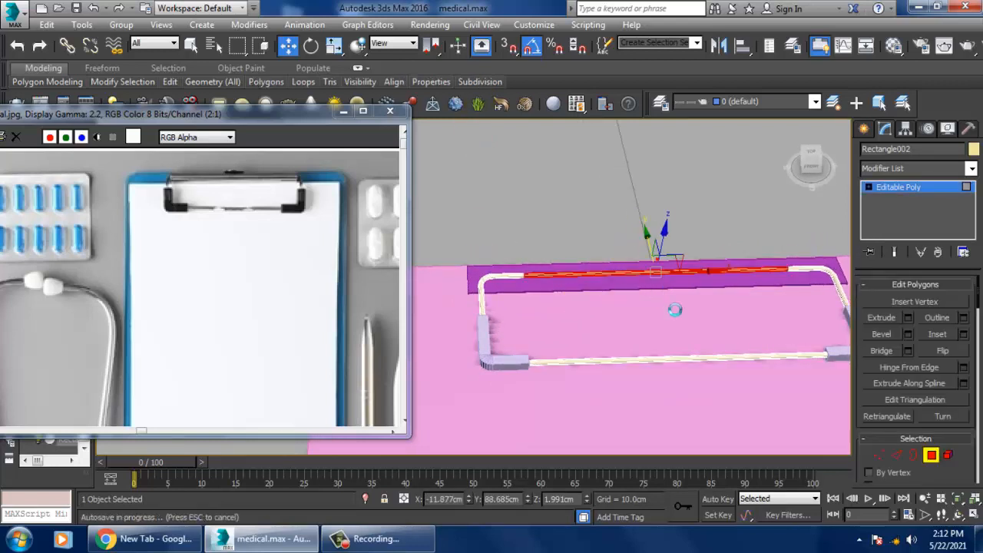
{"action": "left_click", "coordinate": [908, 317]}
{"action": "middle_click_drag", "start_coordinate": [652, 268], "coordinate": [560, 279], "text": "alt"}
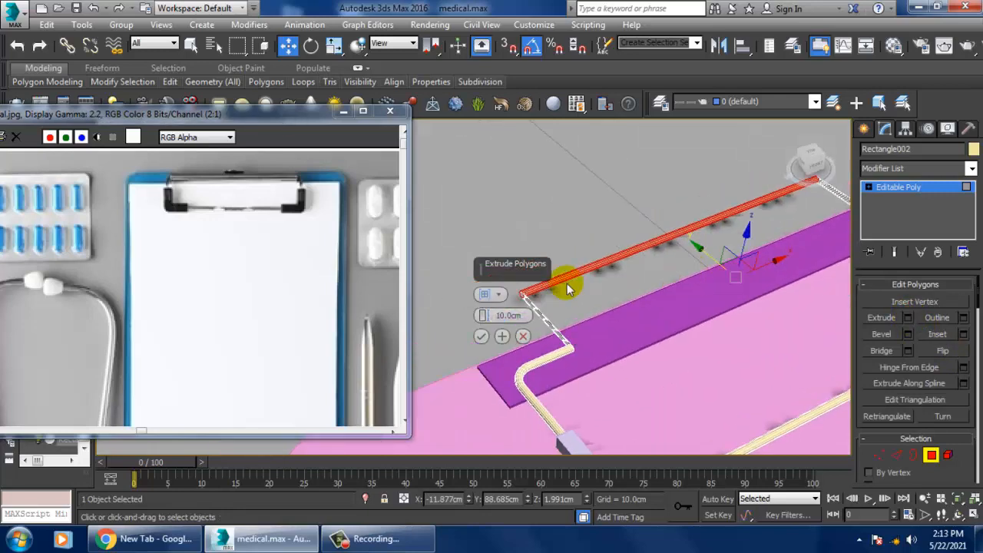
{"action": "left_click", "coordinate": [495, 295]}
{"action": "left_click", "coordinate": [503, 323]}
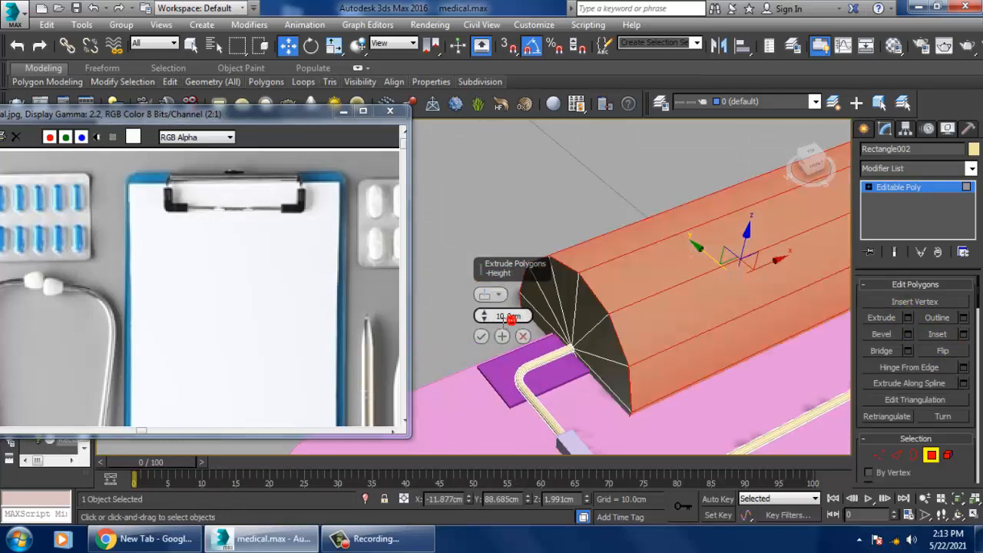
{"action": "left_click_drag", "start_coordinate": [486, 322], "coordinate": [528, 368]}
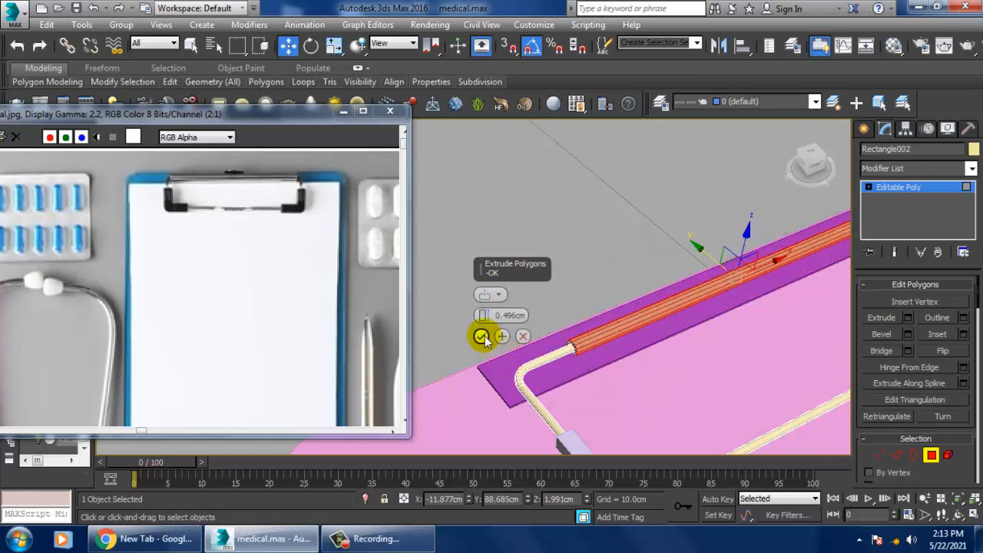
{"action": "left_click", "coordinate": [483, 336]}
{"action": "left_click", "coordinate": [552, 239]}
{"action": "scroll", "coordinate": [645, 273], "scroll_direction": "down", "scroll_amount": 3}
{"action": "middle_click_drag", "start_coordinate": [665, 279], "coordinate": [634, 265], "text": "alt"}
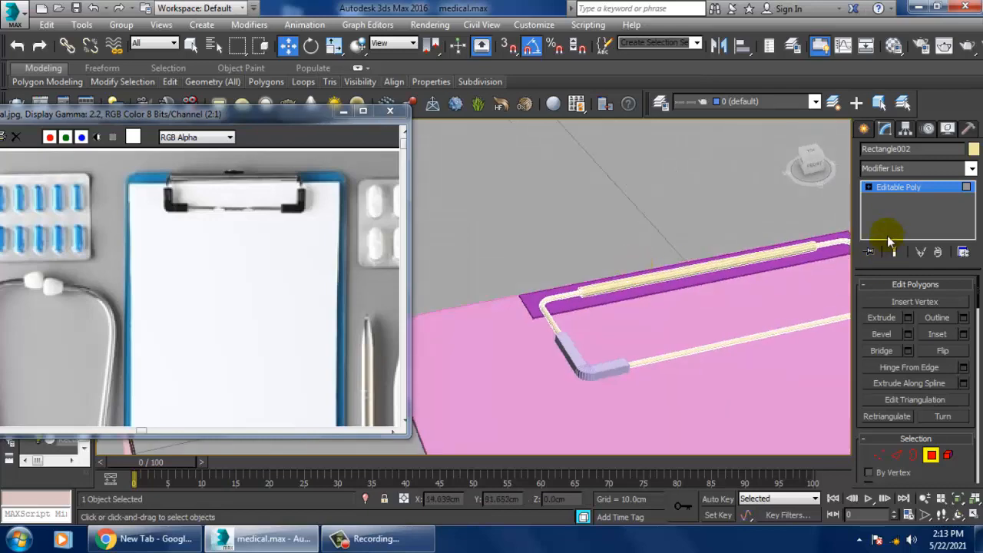
{"action": "left_click", "coordinate": [902, 186]}
Step: Create a paper-sheet plane over the clipboard in the Top view, leaving a narrow border of the board around it
{"action": "scroll", "coordinate": [642, 307], "scroll_direction": "down", "scroll_amount": 6}
{"action": "middle_click_drag", "start_coordinate": [682, 362], "coordinate": [708, 305], "text": "alt"}
{"action": "scroll", "coordinate": [649, 345], "scroll_direction": "up", "scroll_amount": 3}
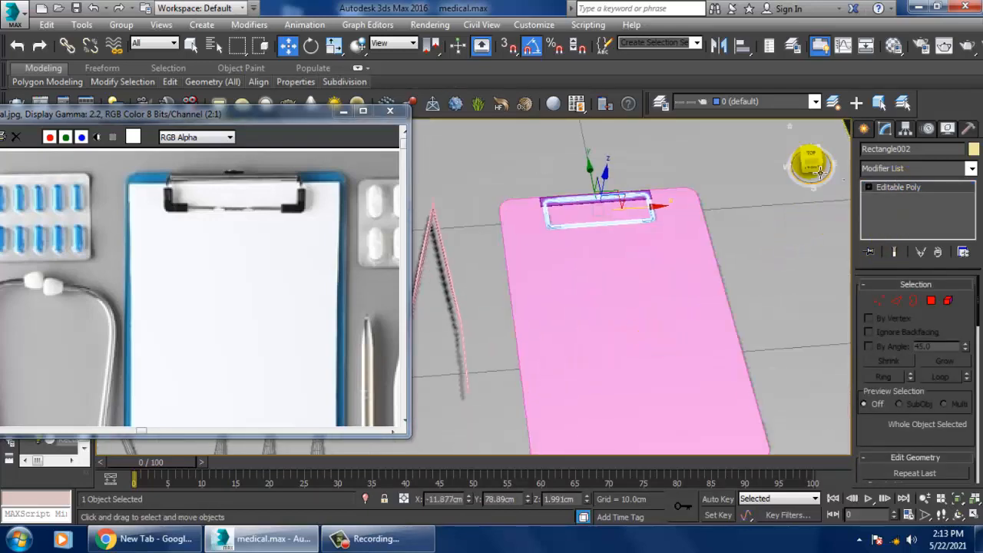
{"action": "left_click", "coordinate": [693, 333]}
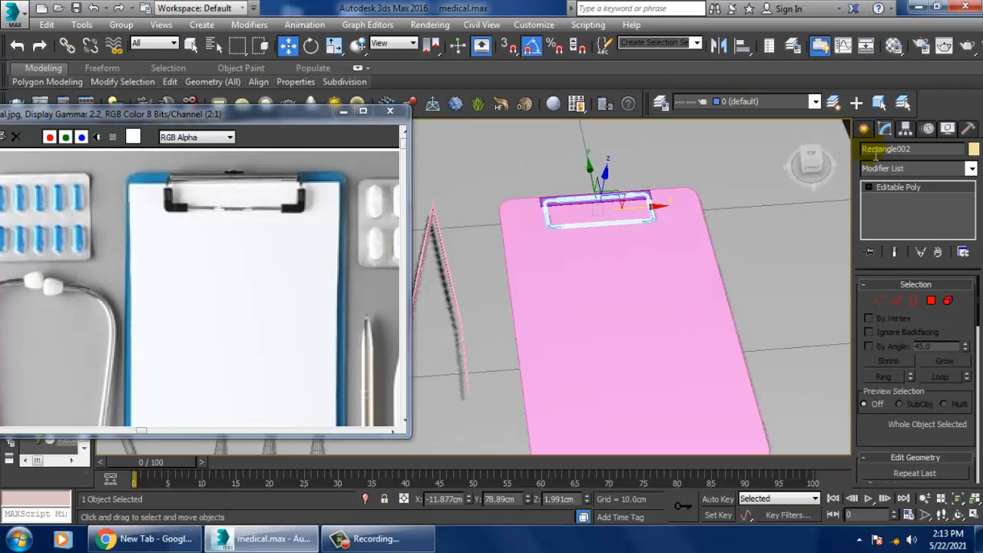
{"action": "left_click", "coordinate": [863, 128]}
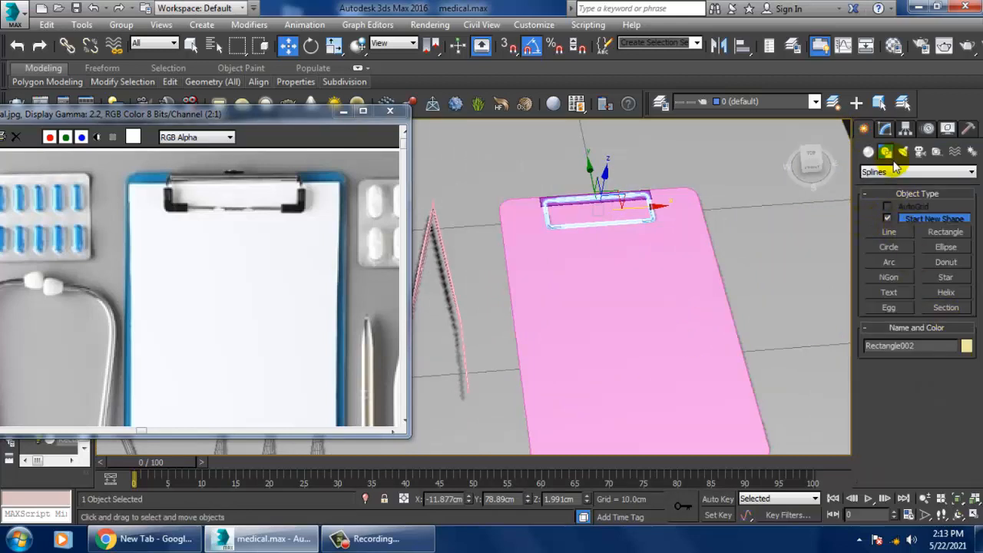
{"action": "left_click", "coordinate": [867, 152]}
{"action": "left_click", "coordinate": [945, 280]}
{"action": "key", "text": "alt+w"}
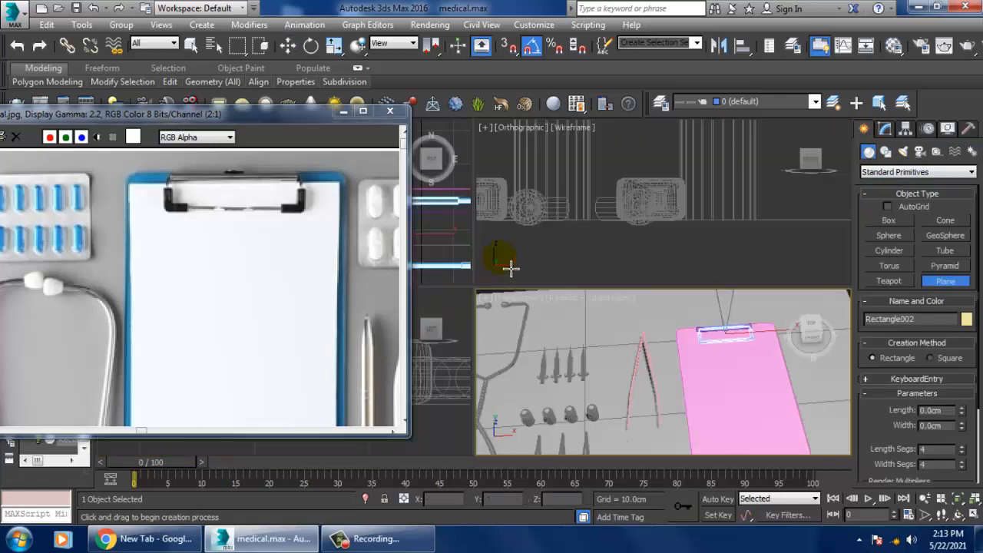
{"action": "key", "text": "alt+w"}
{"action": "scroll", "coordinate": [522, 264], "scroll_direction": "down", "scroll_amount": 6}
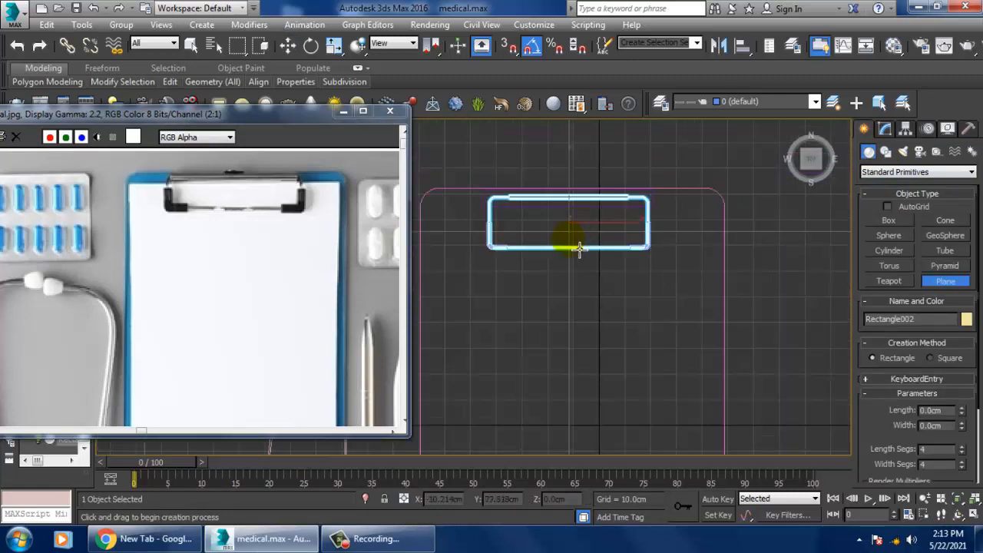
{"action": "scroll", "coordinate": [583, 202], "scroll_direction": "down", "scroll_amount": 4}
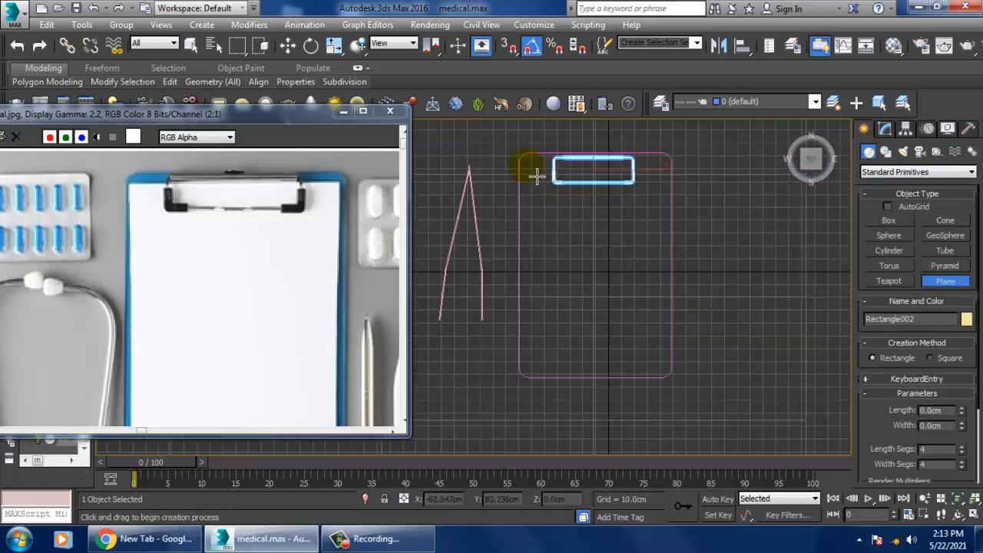
{"action": "left_click_drag", "start_coordinate": [536, 176], "coordinate": [663, 373]}
{"action": "right_click", "coordinate": [768, 395]}
Step: Set the paper plane's object color to white
{"action": "key", "text": "alt+w"}
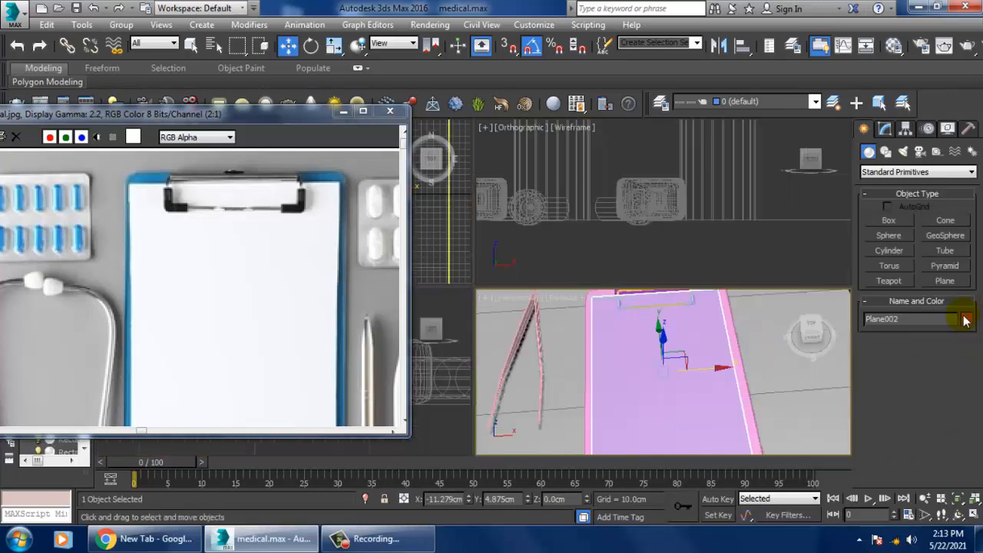
{"action": "left_click", "coordinate": [966, 319]}
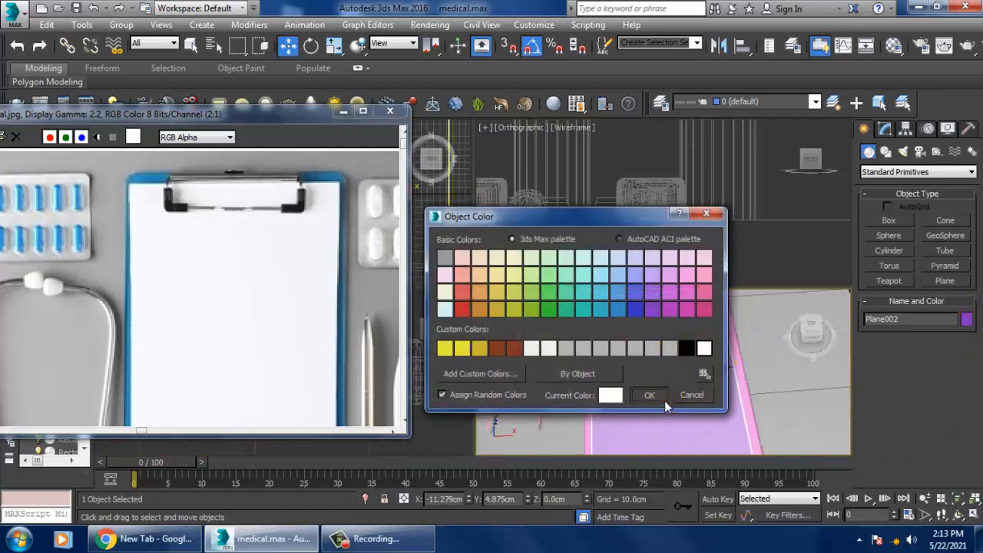
{"action": "left_click", "coordinate": [658, 397]}
{"action": "left_click", "coordinate": [760, 373]}
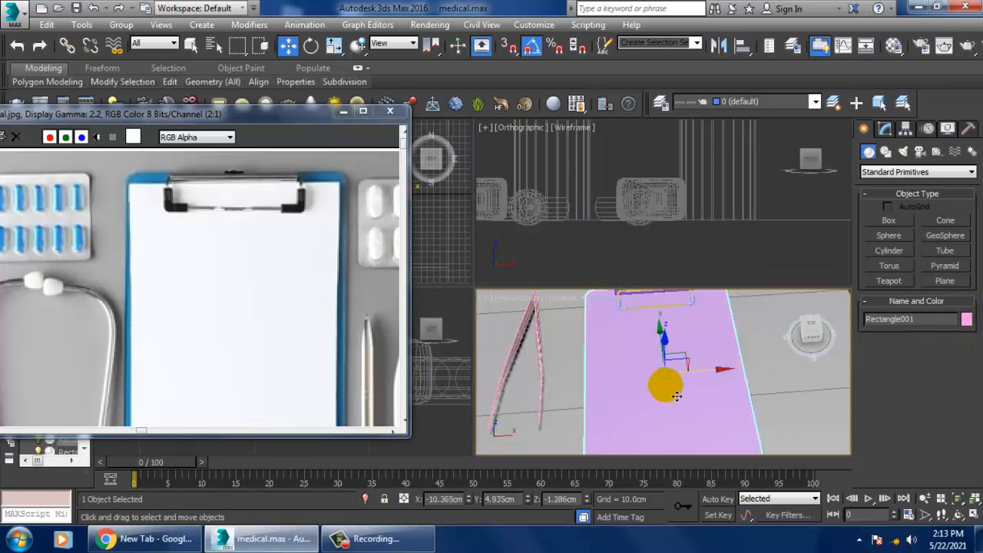
{"action": "key", "text": "F3"}
{"action": "key", "text": "F3"}
{"action": "mouse_move", "coordinate": [688, 381]}
{"action": "middle_mouse_down", "text": "alt"}
{"action": "mouse_move", "coordinate": [694, 350]}
{"action": "mouse_move", "coordinate": [704, 372]}
{"action": "mouse_move", "coordinate": [619, 355]}
{"action": "middle_mouse_up", "text": "alt"}
{"action": "key", "text": "alt+w"}
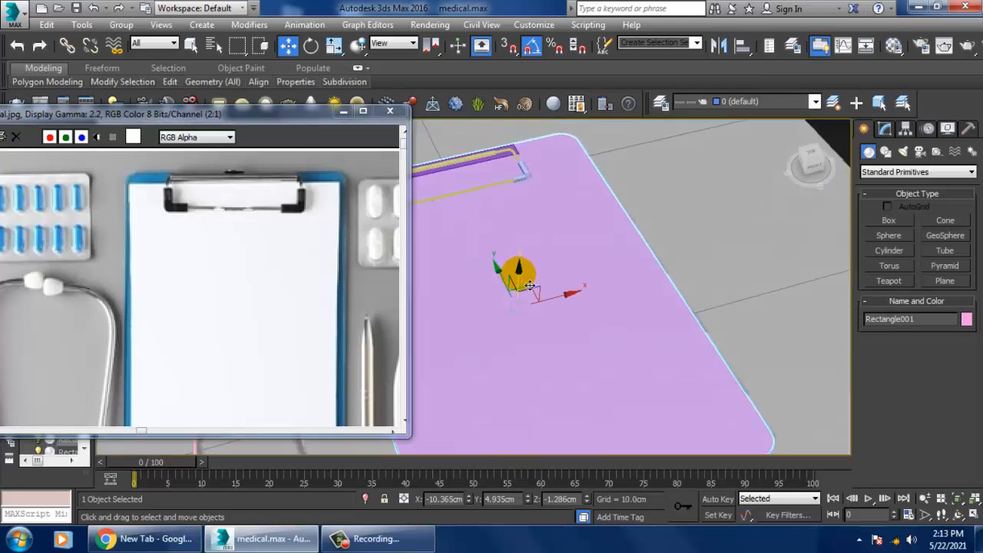
{"action": "left_click_drag", "start_coordinate": [528, 284], "coordinate": [623, 280]}
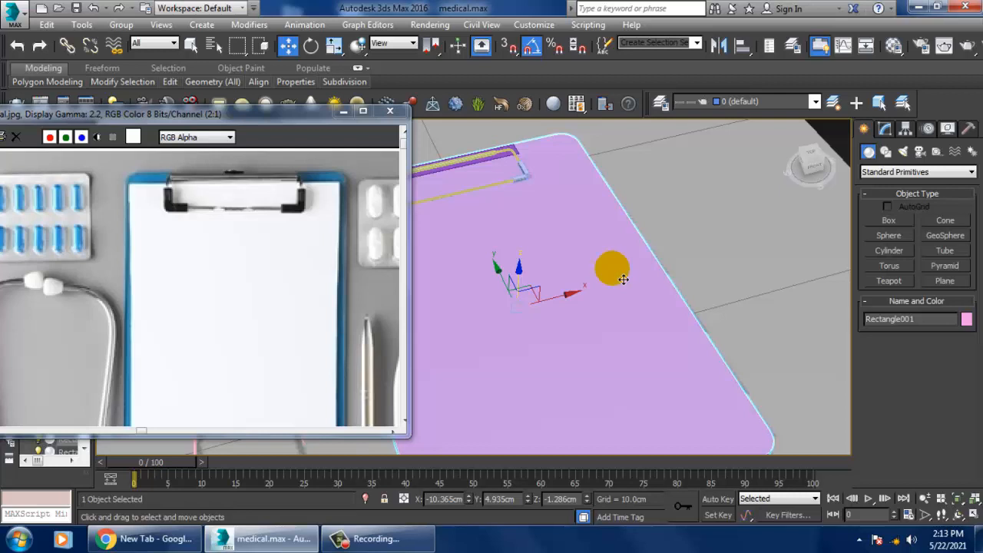
Step: Select the paper plane and raise it to about 1.53 cm in Z so it lies above the board, and deselect it
{"action": "key", "text": "F3"}
{"action": "left_click", "coordinate": [623, 272]}
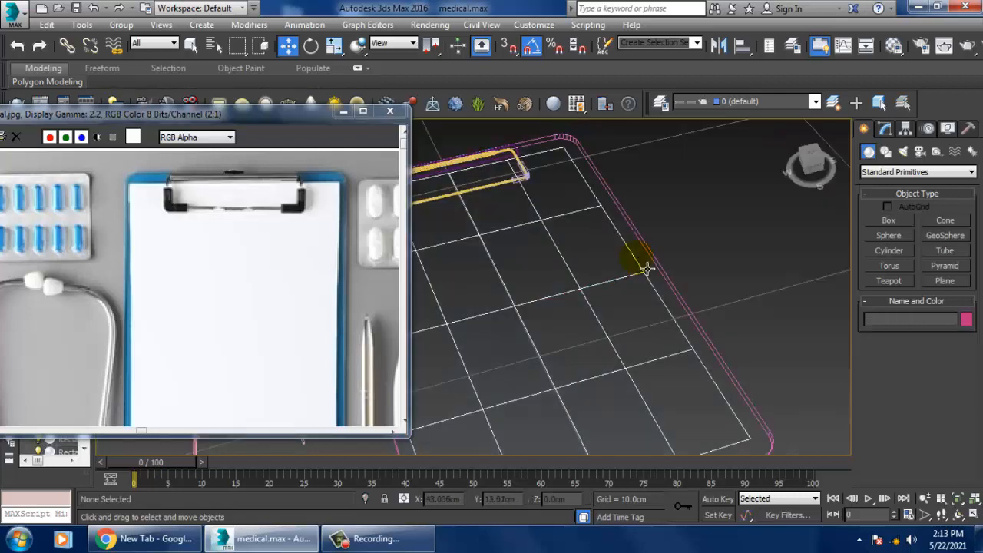
{"action": "left_click", "coordinate": [640, 268]}
{"action": "key", "text": "F3"}
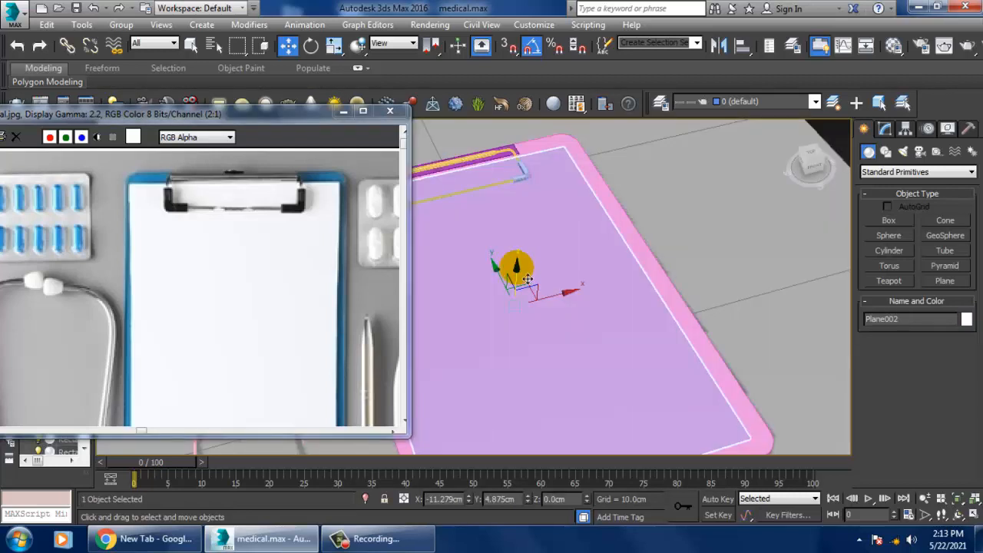
{"action": "left_click_drag", "start_coordinate": [528, 278], "coordinate": [522, 278]}
{"action": "scroll", "coordinate": [566, 226], "scroll_direction": "down", "scroll_amount": 6}
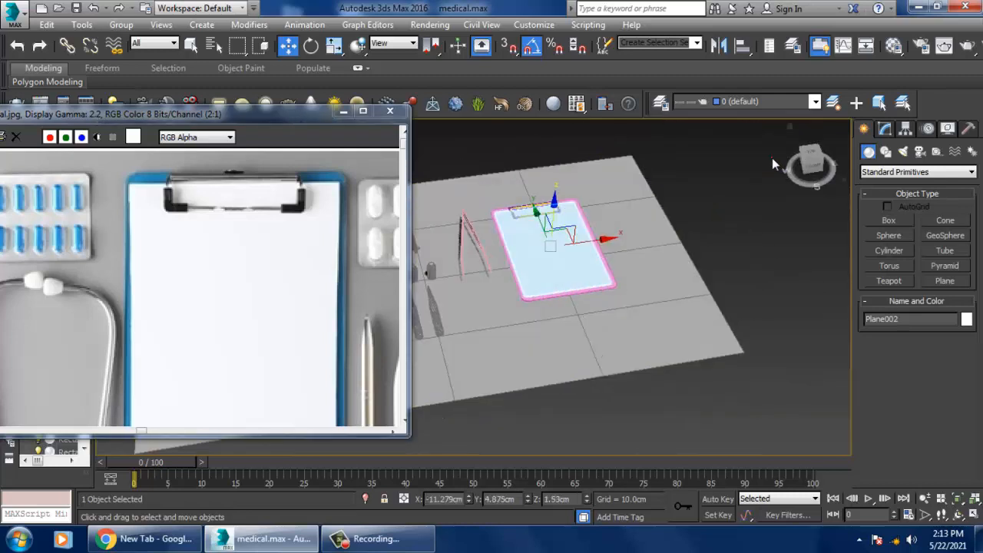
{"action": "left_click", "coordinate": [772, 158]}
{"action": "scroll", "coordinate": [607, 242], "scroll_direction": "up", "scroll_amount": 4}
{"action": "middle_click_drag", "start_coordinate": [631, 228], "coordinate": [607, 281], "text": "alt"}
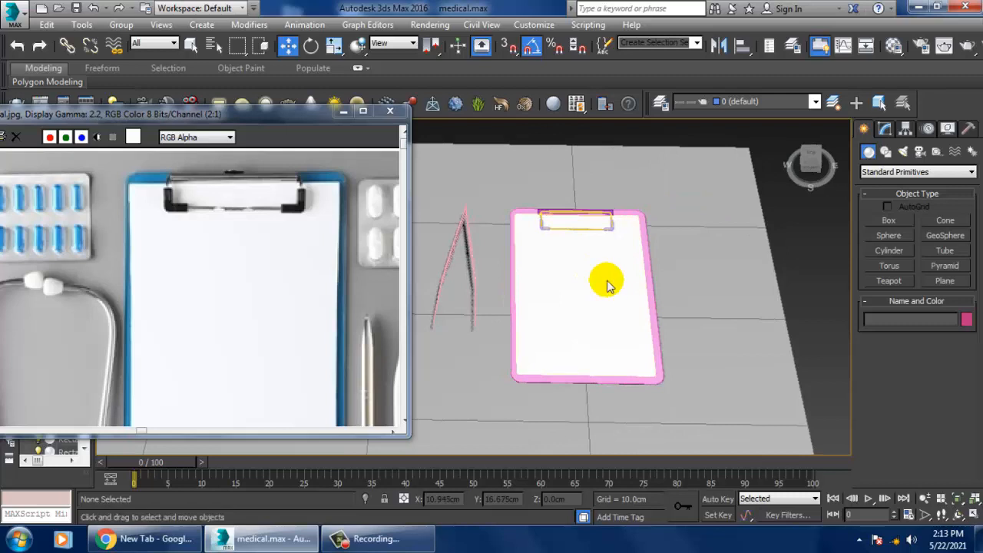
Step: Look over the medical.jpg reference and the modelled tools in the scene to find the items that are still missing
{"action": "middle_click_drag", "start_coordinate": [169, 361], "coordinate": [154, 235]}
{"action": "scroll", "coordinate": [133, 253], "scroll_direction": "down", "scroll_amount": 1}
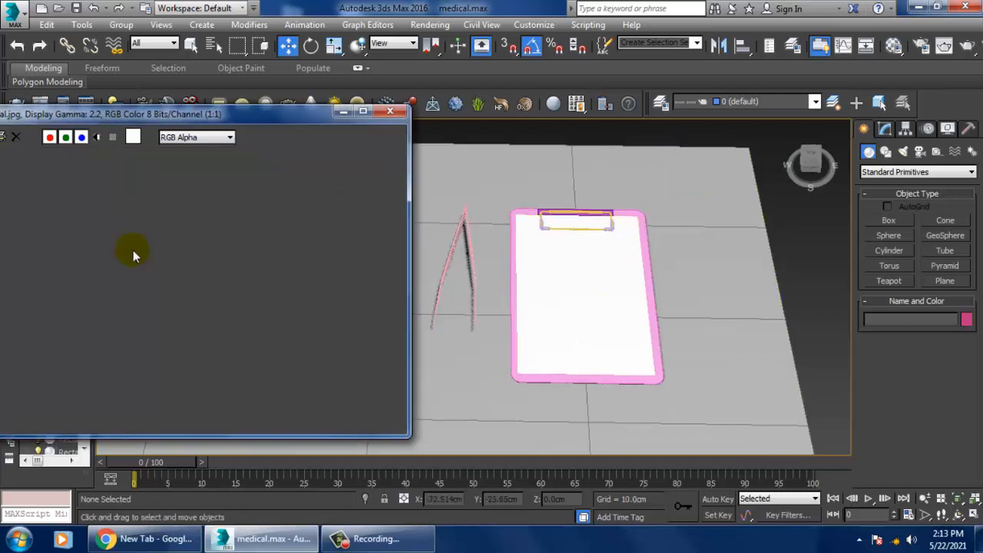
{"action": "scroll", "coordinate": [213, 381], "scroll_direction": "up", "scroll_amount": 1}
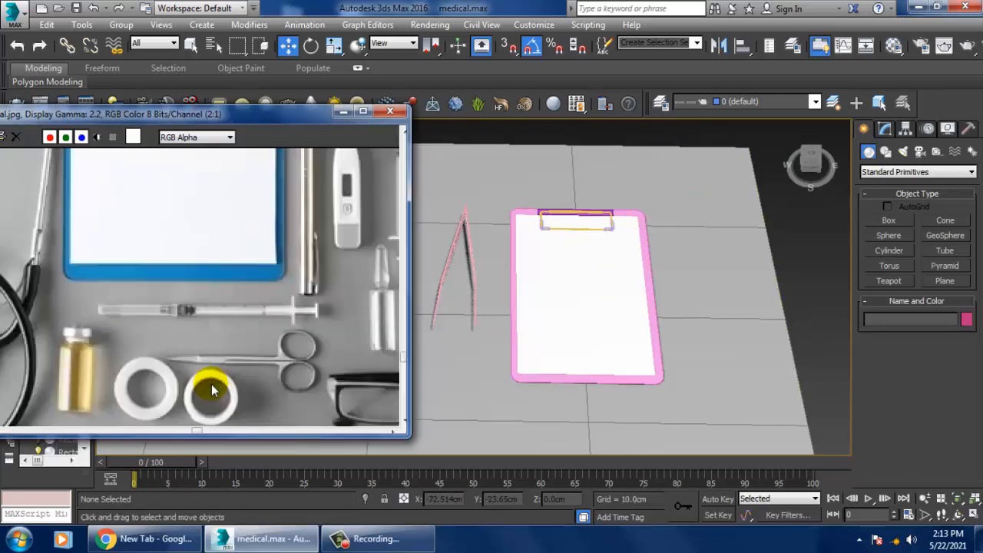
{"action": "middle_click_drag", "start_coordinate": [169, 381], "coordinate": [175, 330]}
{"action": "middle_click_drag", "start_coordinate": [268, 309], "coordinate": [196, 369]}
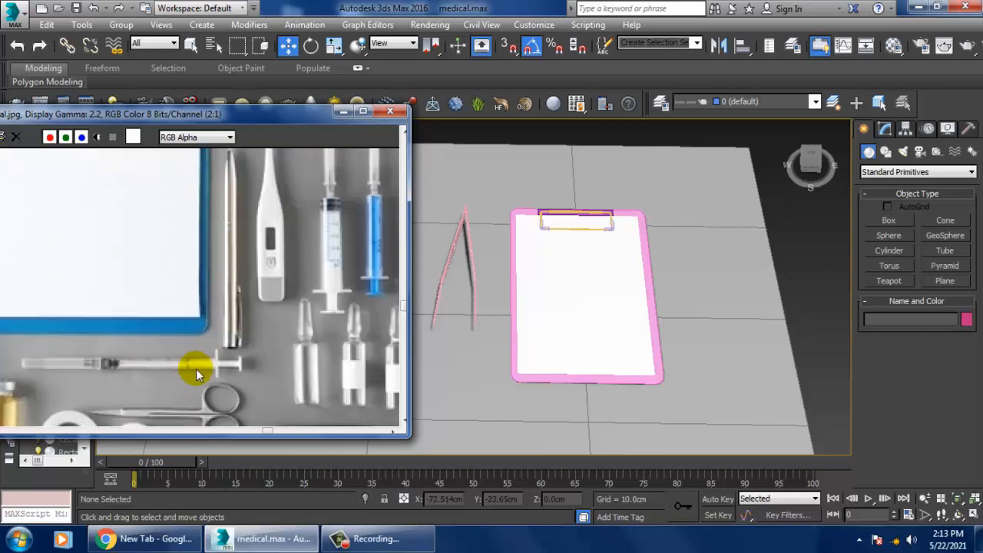
{"action": "middle_click_drag", "start_coordinate": [318, 177], "coordinate": [146, 355]}
{"action": "middle_click_drag", "start_coordinate": [474, 379], "coordinate": [640, 300]}
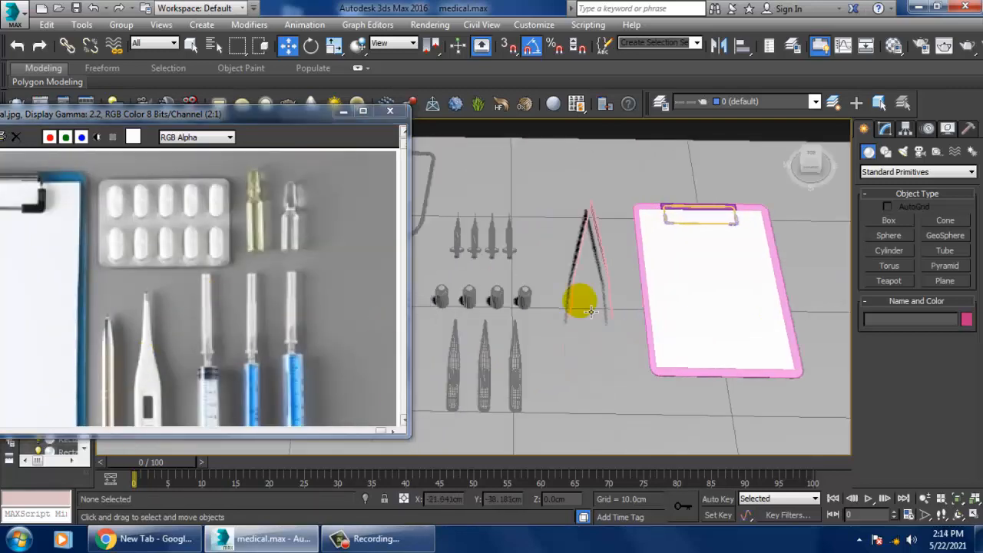
{"action": "middle_click_drag", "start_coordinate": [592, 277], "coordinate": [649, 291], "text": "alt"}
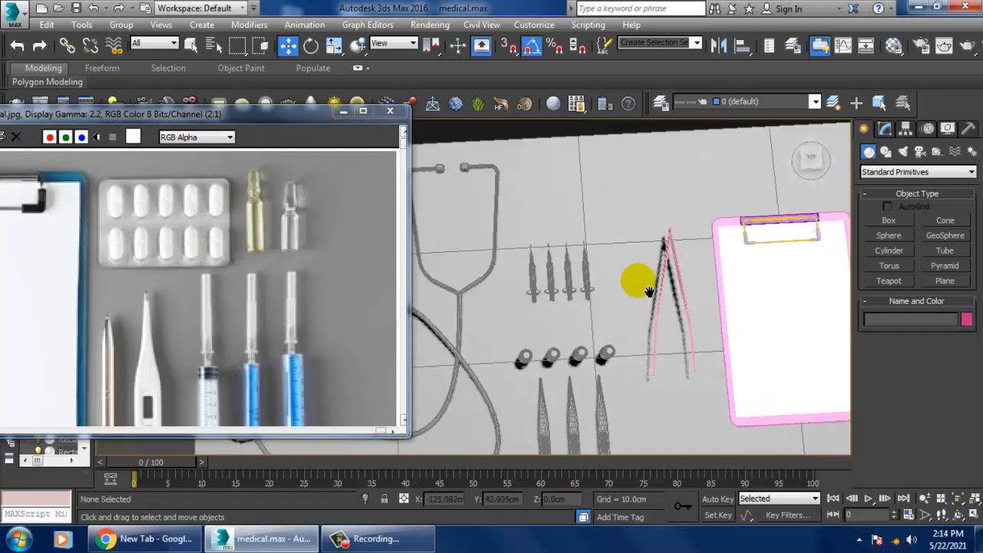
{"action": "middle_click_drag", "start_coordinate": [585, 206], "coordinate": [608, 241]}
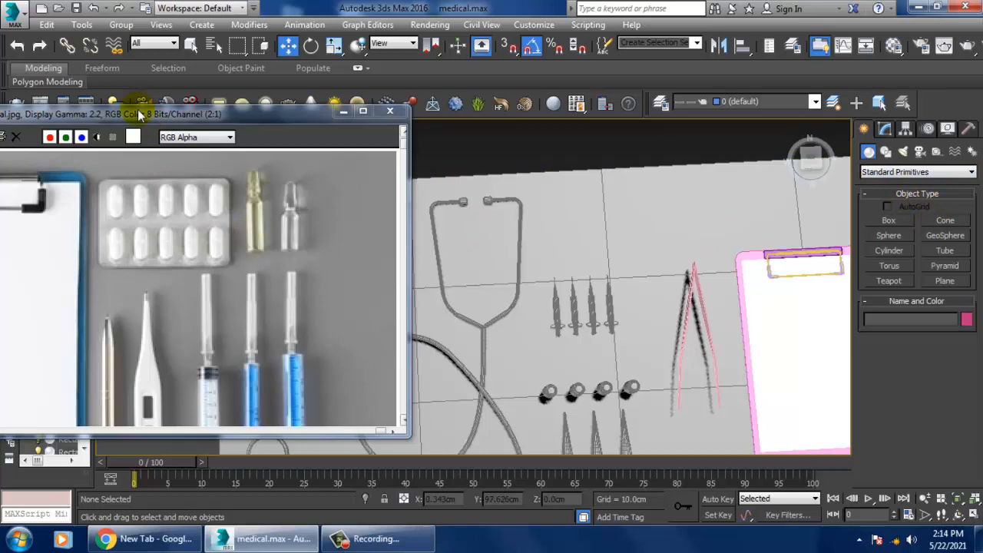
Step: Bring the blue capsule blister pack into view in the medical.jpg reference, with its window beside the modelled tools
{"action": "left_click_drag", "start_coordinate": [139, 114], "coordinate": [489, 113]}
{"action": "middle_click_drag", "start_coordinate": [406, 204], "coordinate": [564, 205]}
{"action": "middle_click_drag", "start_coordinate": [476, 221], "coordinate": [526, 224]}
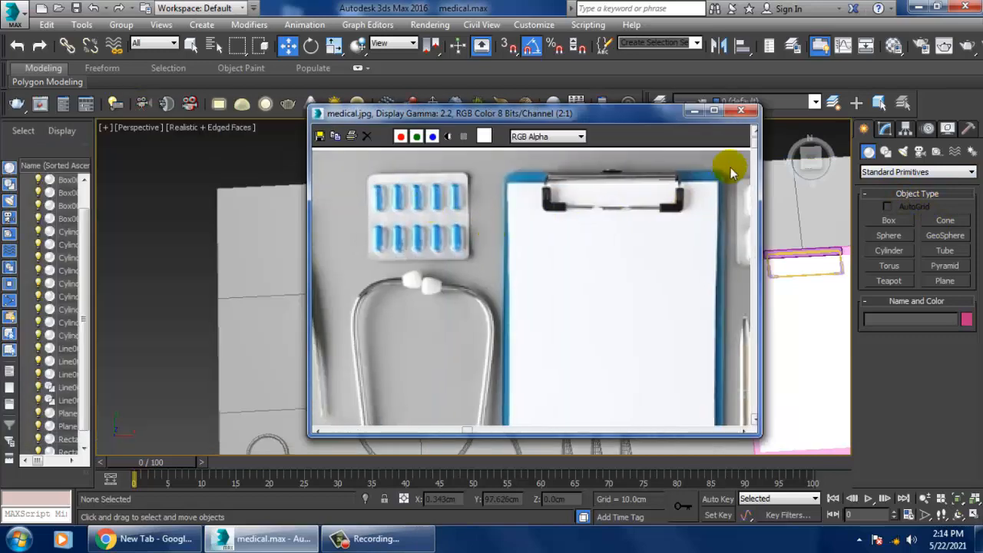
{"action": "left_click_drag", "start_coordinate": [635, 117], "coordinate": [294, 118]}
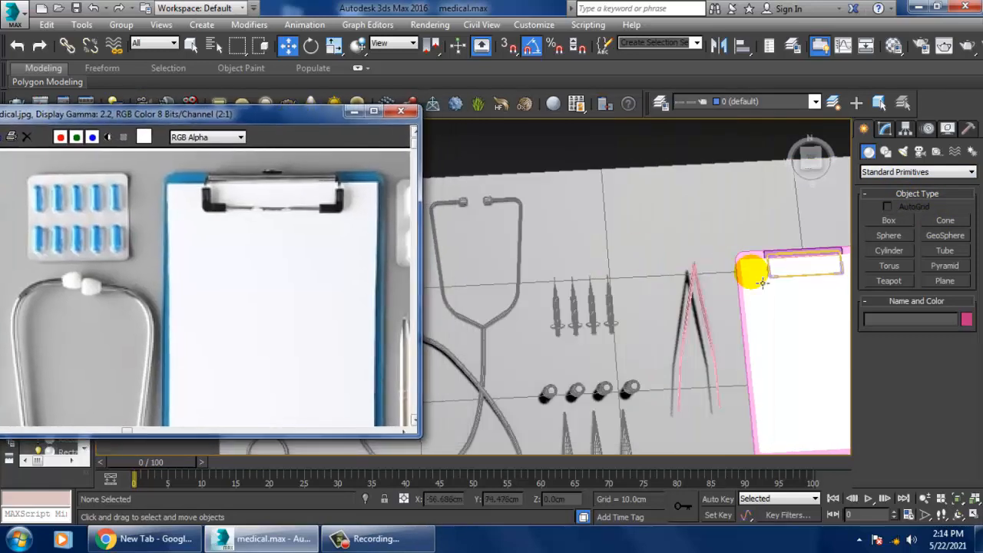
Step: Switch the orthographic viewport to the Front view, leaving the unused Rectangle command
{"action": "left_click", "coordinate": [885, 151]}
{"action": "left_click", "coordinate": [964, 237]}
{"action": "key", "text": "alt+w"}
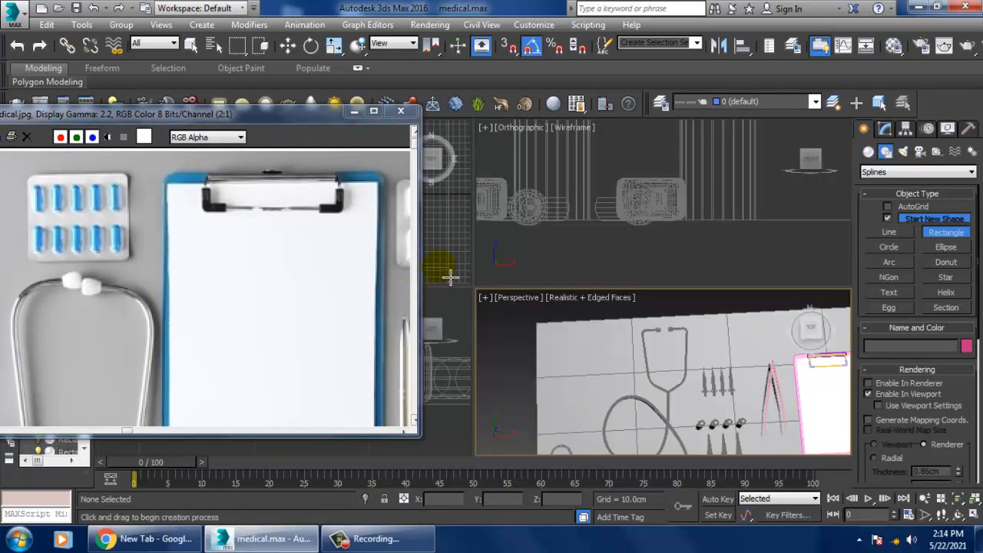
{"action": "scroll", "coordinate": [461, 267], "scroll_direction": "down", "scroll_amount": 3}
{"action": "right_click", "coordinate": [590, 259]}
{"action": "scroll", "coordinate": [592, 261], "scroll_direction": "down", "scroll_amount": 4}
{"action": "middle_click_drag", "start_coordinate": [594, 261], "coordinate": [604, 268]}
{"action": "scroll", "coordinate": [457, 237], "scroll_direction": "down", "scroll_amount": 4}
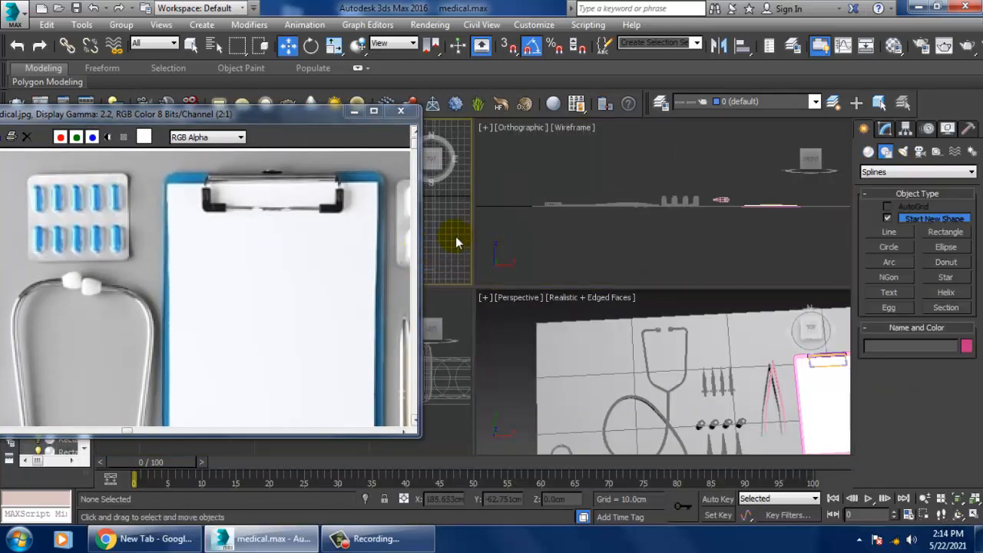
{"action": "middle_click_drag", "start_coordinate": [644, 231], "coordinate": [640, 232]}
{"action": "key", "text": "f"}
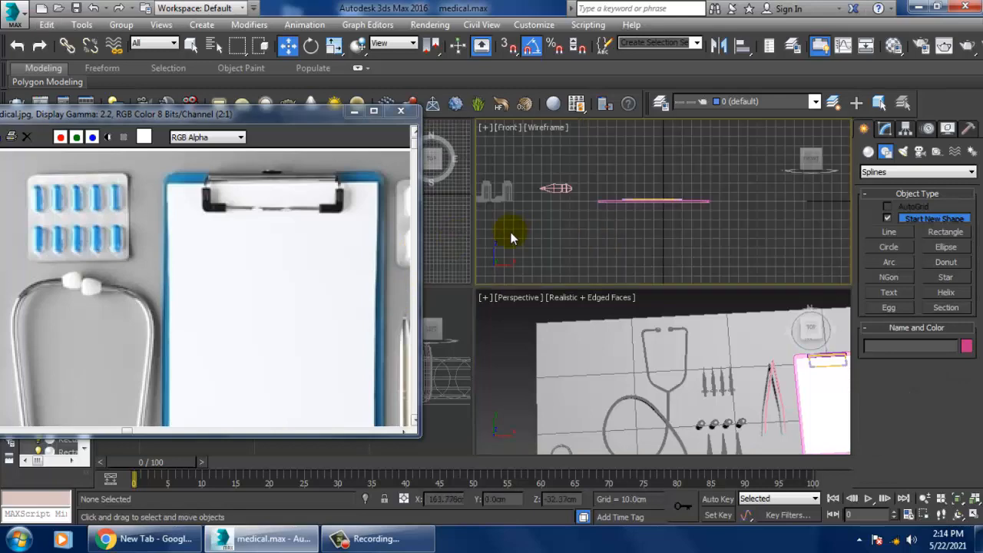
Step: Draw a rectangle spline for the blister pack in the maximized Top view, in the empty area below the tweezers
{"action": "middle_click", "coordinate": [458, 226]}
{"action": "key", "text": "alt+w"}
{"action": "middle_click_drag", "start_coordinate": [472, 228], "coordinate": [563, 223]}
{"action": "scroll", "coordinate": [631, 260], "scroll_direction": "down", "scroll_amount": 3}
{"action": "scroll", "coordinate": [619, 261], "scroll_direction": "up", "scroll_amount": 3}
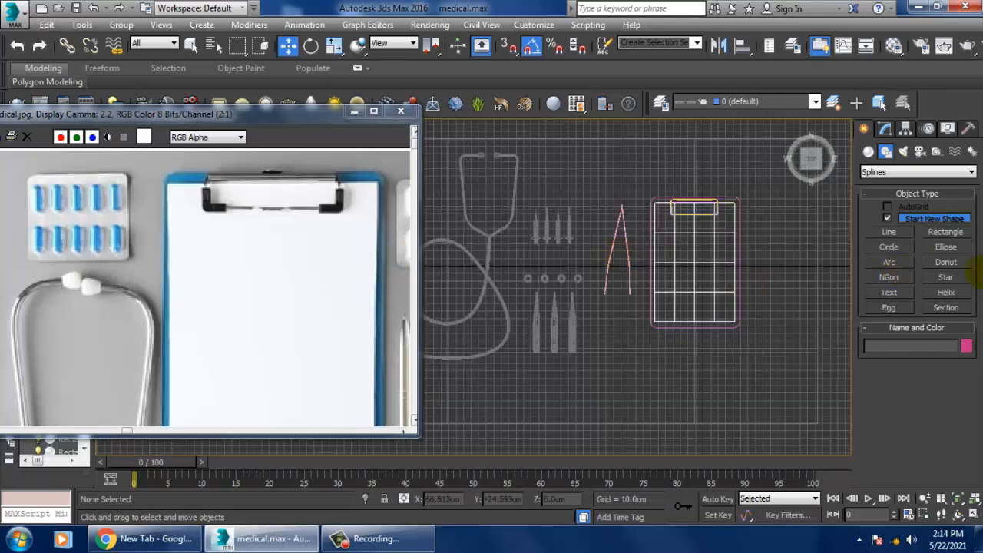
{"action": "left_click", "coordinate": [945, 232]}
{"action": "scroll", "coordinate": [647, 333], "scroll_direction": "up", "scroll_amount": 4}
{"action": "left_click_drag", "start_coordinate": [642, 345], "coordinate": [714, 388]}
{"action": "key", "text": "w"}
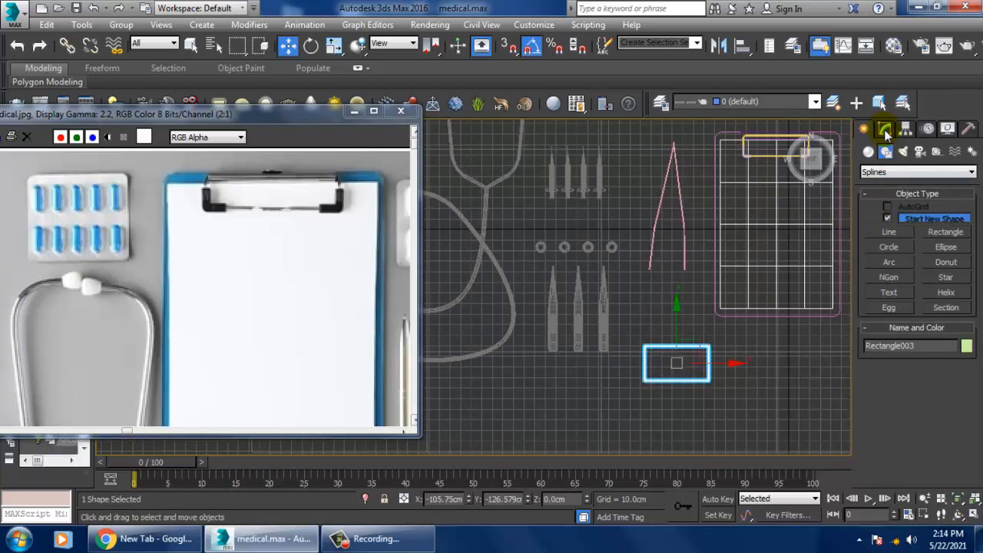
Step: Convert the blister pack rectangle to an Editable Spline
{"action": "left_click", "coordinate": [884, 128]}
{"action": "right_click", "coordinate": [923, 188]}
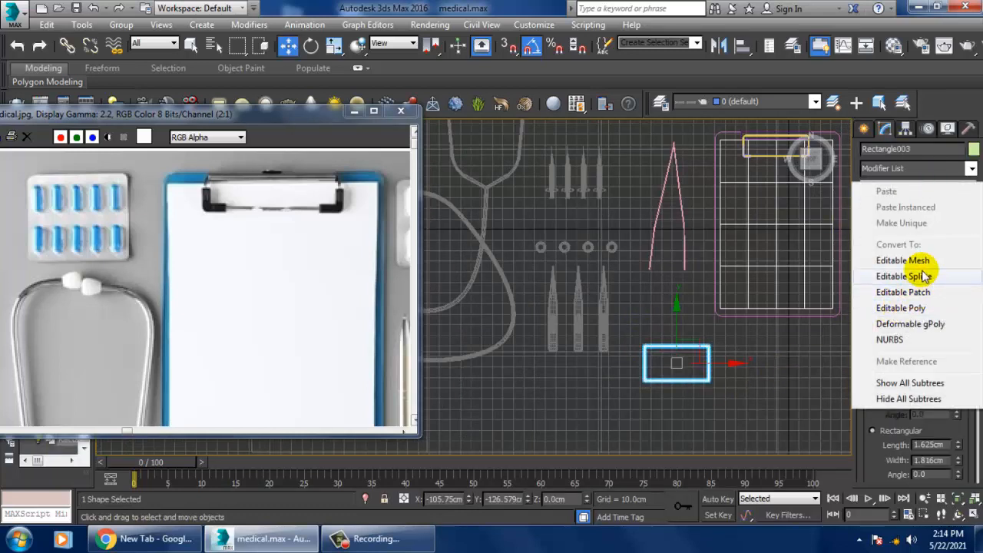
{"action": "left_click", "coordinate": [889, 280]}
Step: Fillet all four corner vertices of the blister pack rectangle with a small radius and leave vertex editing
{"action": "key", "text": "1"}
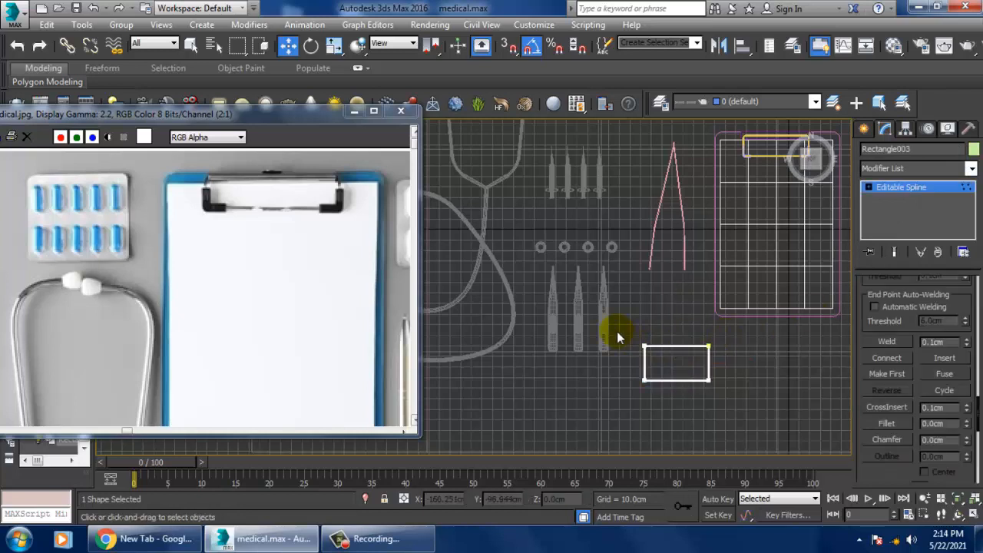
{"action": "left_click_drag", "start_coordinate": [614, 329], "coordinate": [767, 415]}
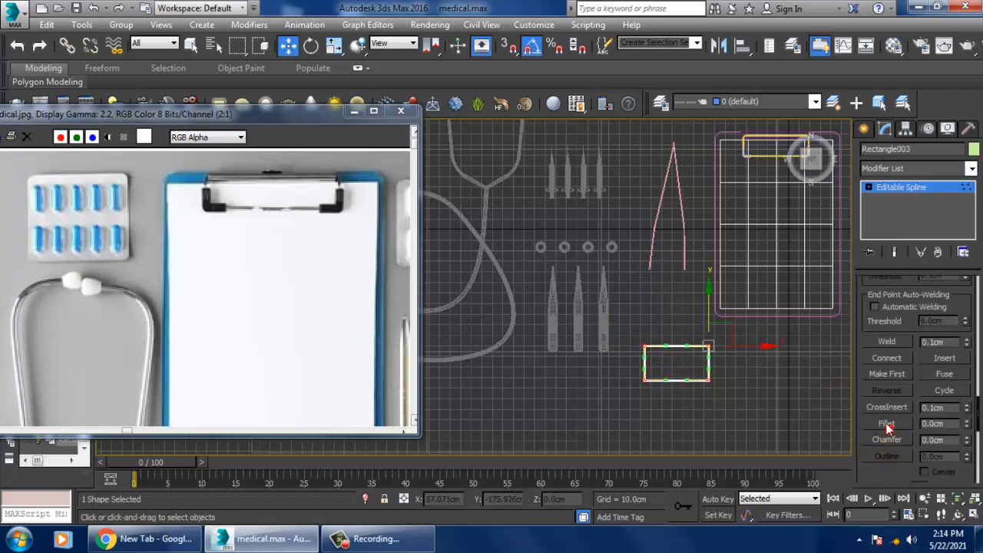
{"action": "left_click", "coordinate": [886, 424]}
{"action": "scroll", "coordinate": [779, 350], "scroll_direction": "up", "scroll_amount": 3}
{"action": "middle_click_drag", "start_coordinate": [637, 361], "coordinate": [678, 316]}
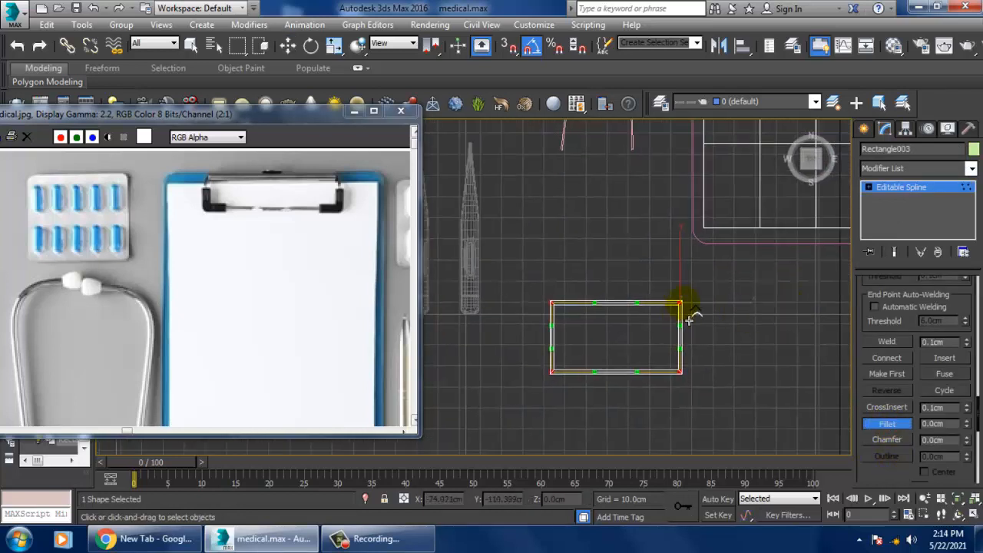
{"action": "left_click_drag", "start_coordinate": [689, 319], "coordinate": [685, 316]}
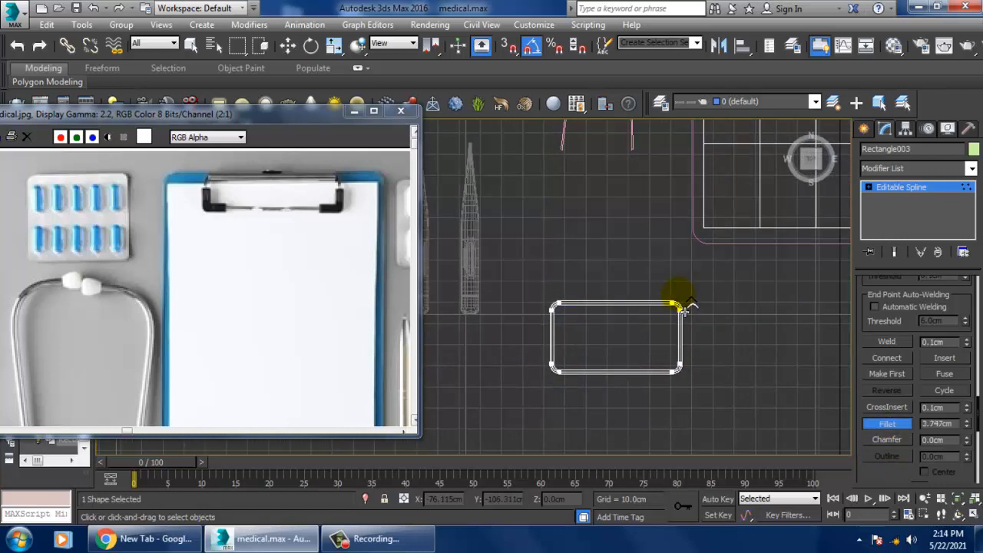
{"action": "right_click", "coordinate": [689, 313]}
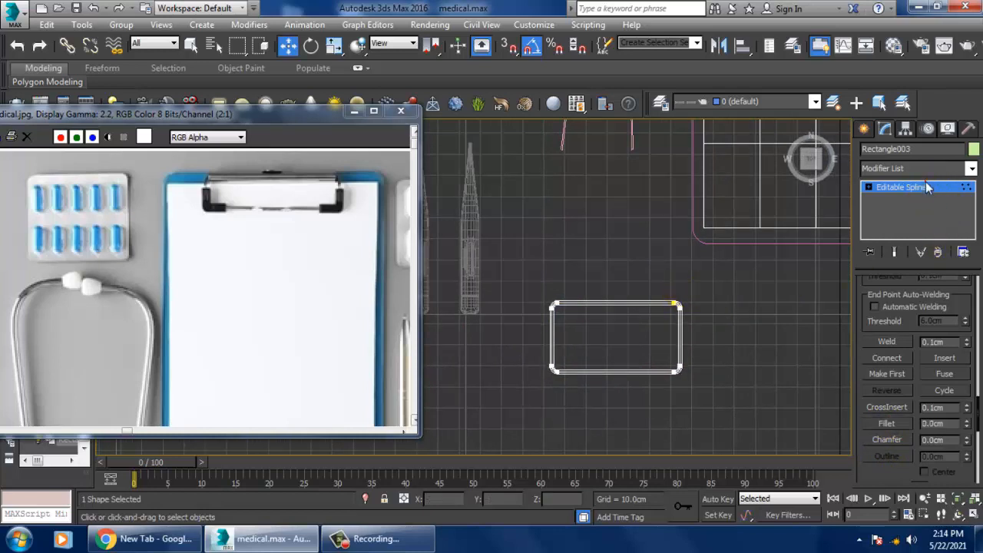
{"action": "left_click", "coordinate": [927, 187]}
Step: Apply an Extrude modifier to the rounded blister pack rectangle
{"action": "left_click", "coordinate": [913, 168]}
{"action": "type", "text": "ex"}
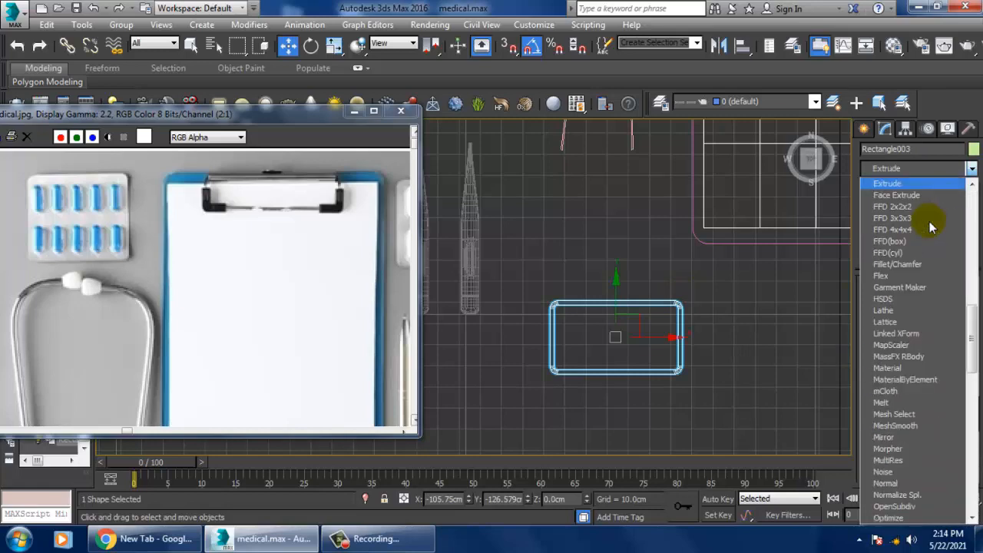
{"action": "key", "text": "Return"}
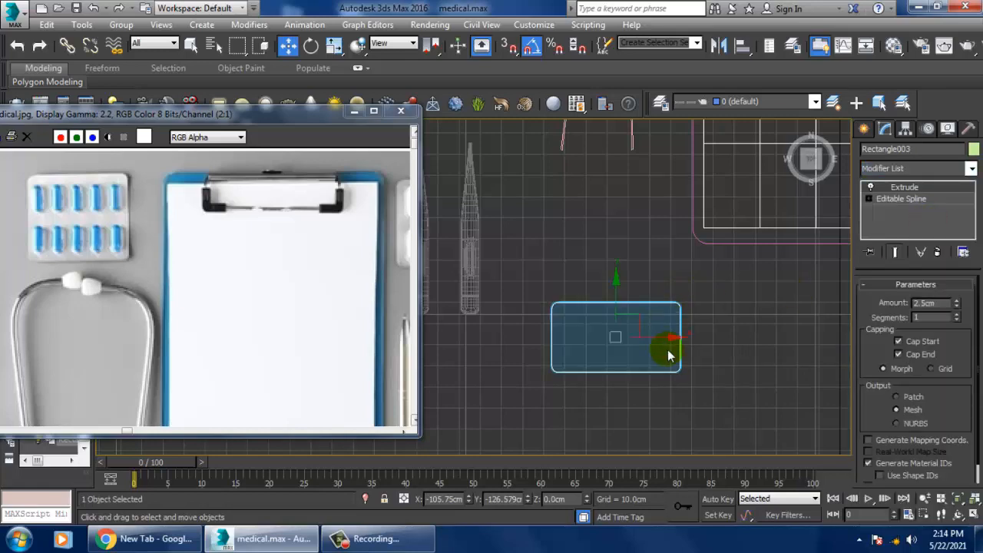
Step: Set the blister pack's extrusion amount to 0.5 cm, checking its thickness in the Perspective view
{"action": "key", "text": "alt+w"}
{"action": "left_click", "coordinate": [671, 358]}
{"action": "key", "text": "alt+w"}
{"action": "middle_click_drag", "start_coordinate": [684, 370], "coordinate": [849, 269], "text": "alt"}
{"action": "scroll", "coordinate": [728, 299], "scroll_direction": "down", "scroll_amount": 4}
{"action": "left_click_drag", "start_coordinate": [972, 315], "coordinate": [979, 315]}
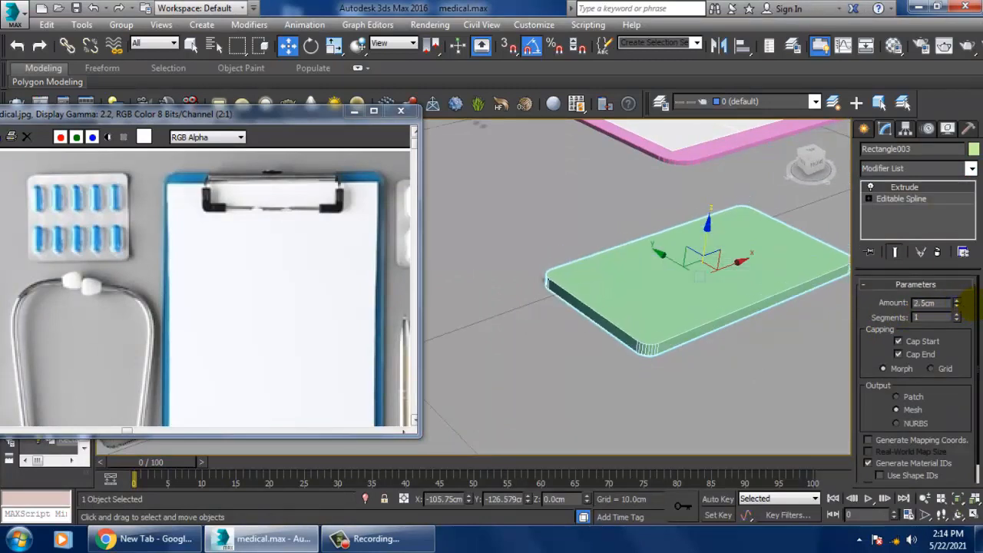
{"action": "left_click", "coordinate": [958, 308]}
{"action": "left_click", "coordinate": [957, 308]}
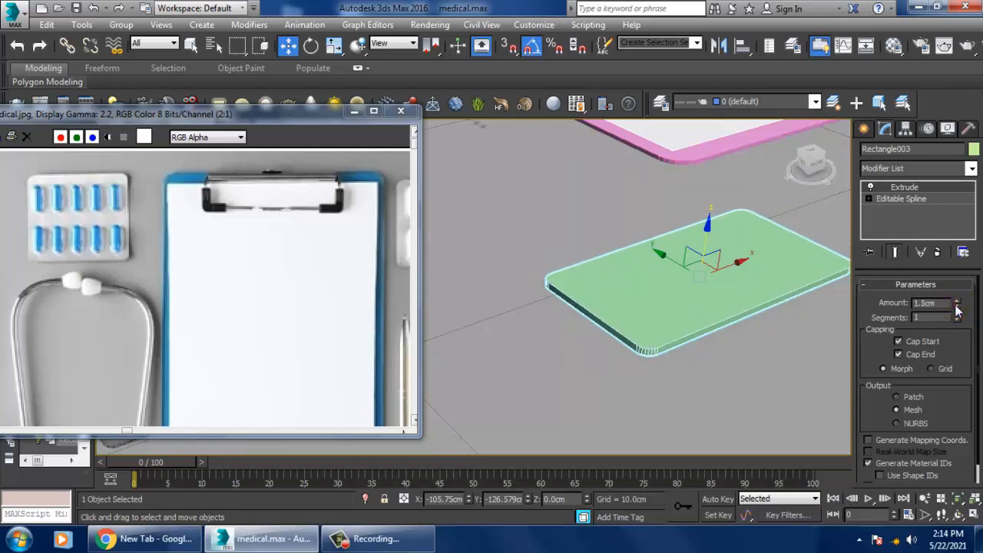
{"action": "left_click", "coordinate": [957, 308]}
{"action": "left_click", "coordinate": [957, 309]}
Step: Convert the extruded blister pack base to an Editable Poly
{"action": "middle_click_drag", "start_coordinate": [730, 324], "coordinate": [737, 329], "text": "alt"}
{"action": "right_click", "coordinate": [653, 248]}
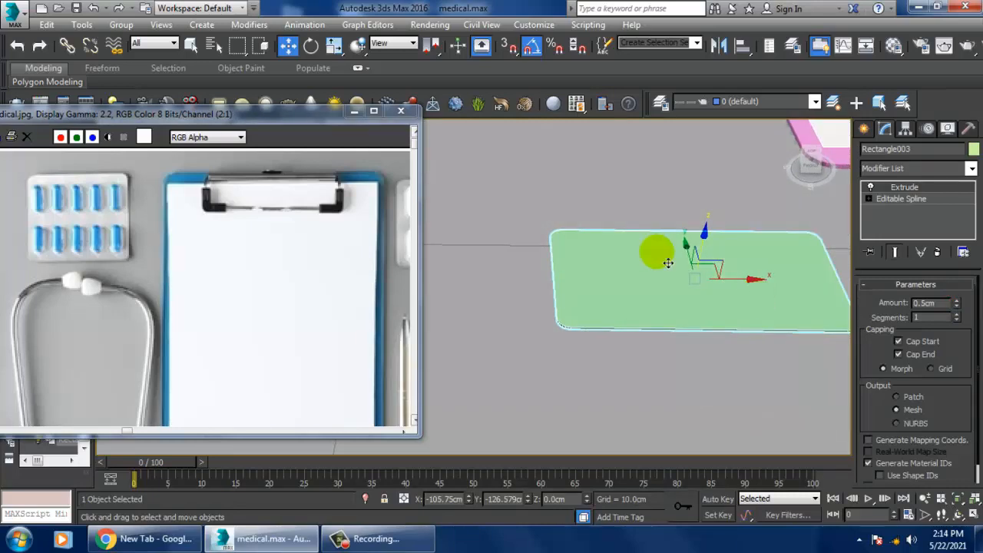
{"action": "mouse_move", "coordinate": [718, 394]}
{"action": "left_click", "coordinate": [835, 406]}
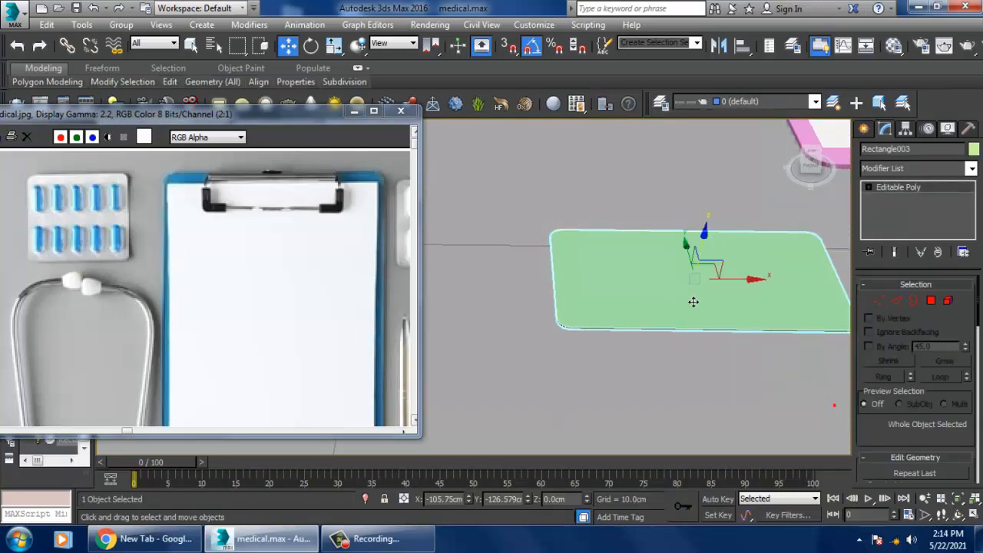
{"action": "middle_click_drag", "start_coordinate": [698, 289], "coordinate": [686, 259], "text": "alt"}
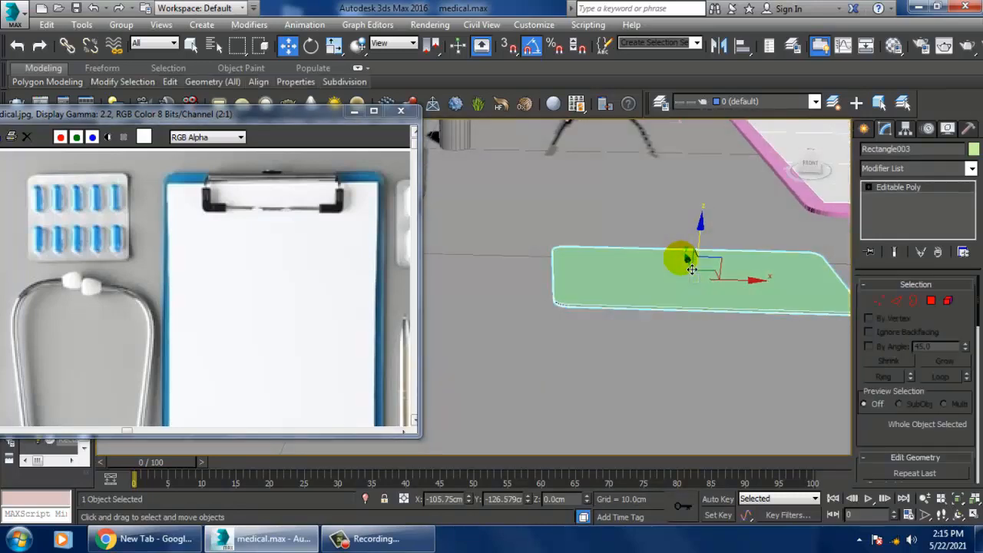
Step: Create a Capsule extended primitive beside the blister pack in the Top view, about 3.9 cm in radius and 19.6 cm high
{"action": "left_click", "coordinate": [863, 129]}
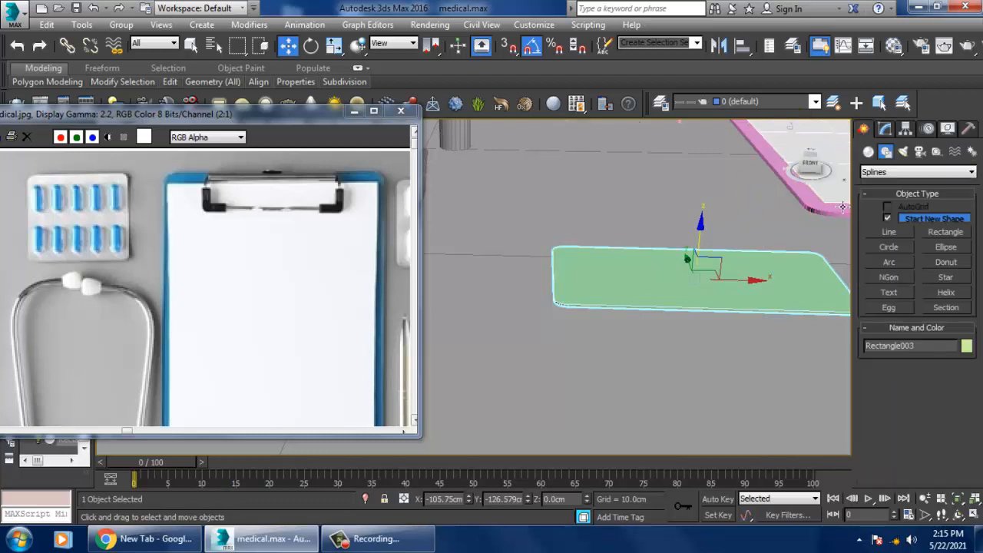
{"action": "left_click", "coordinate": [869, 151]}
{"action": "left_click", "coordinate": [904, 173]}
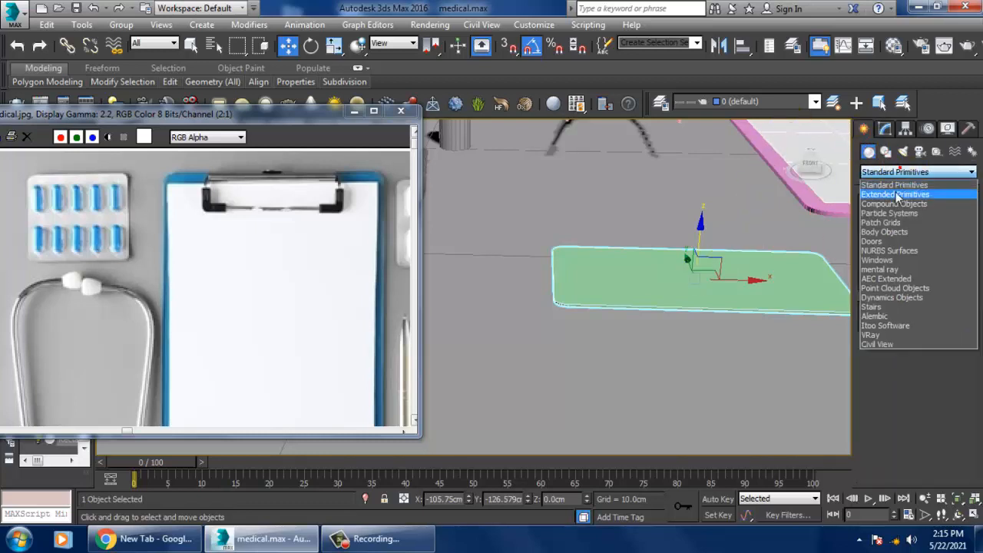
{"action": "left_click", "coordinate": [897, 194]}
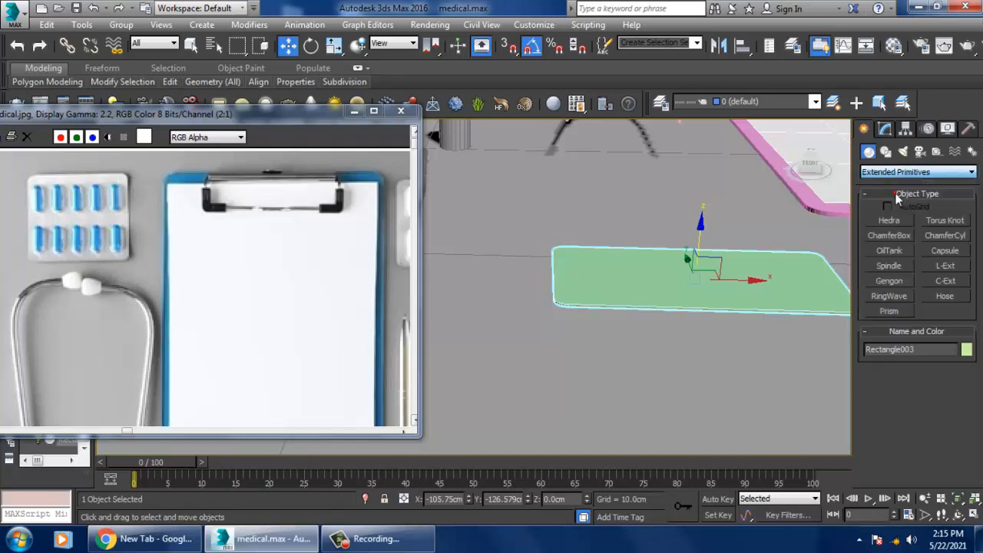
{"action": "left_click", "coordinate": [958, 254]}
{"action": "key", "text": "alt+w"}
{"action": "key", "text": "alt+w"}
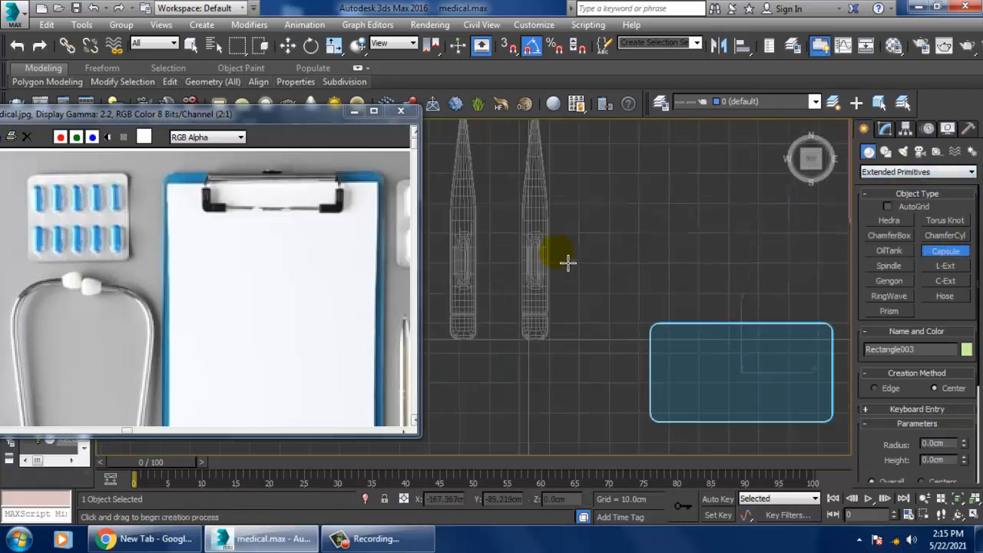
{"action": "left_click_drag", "start_coordinate": [585, 320], "coordinate": [601, 342]}
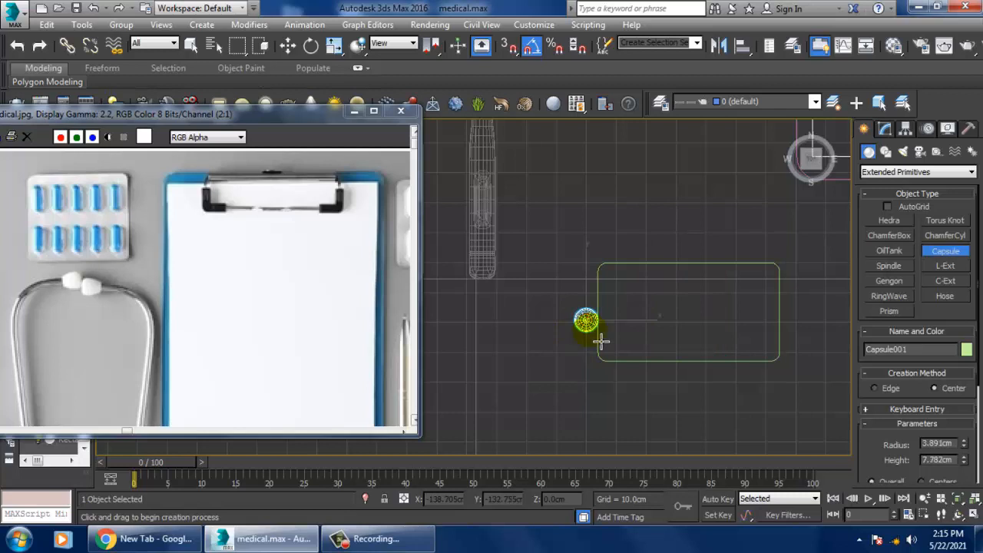
{"action": "left_click", "coordinate": [597, 287]}
{"action": "key", "text": "w"}
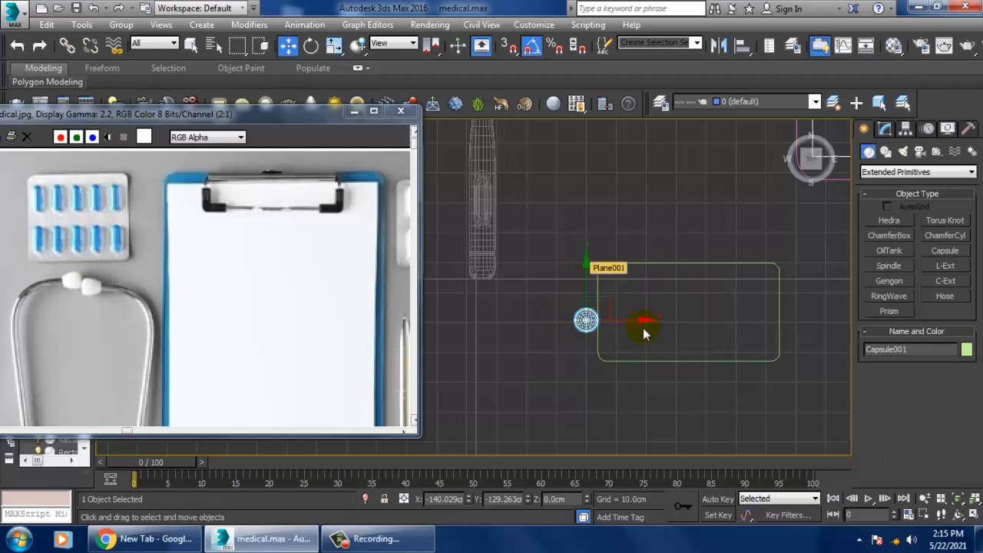
Step: Rotate the upright capsule -90 degrees about the X axis so it lies flat, working in the Perspective view
{"action": "key", "text": "alt+w"}
{"action": "middle_click", "coordinate": [697, 383]}
{"action": "key", "text": "alt+w"}
{"action": "key", "text": "z"}
{"action": "middle_click_drag", "start_coordinate": [648, 305], "coordinate": [651, 292], "text": "alt"}
{"action": "middle_click_drag", "start_coordinate": [651, 292], "coordinate": [704, 290]}
{"action": "scroll", "coordinate": [703, 290], "scroll_direction": "down", "scroll_amount": 2}
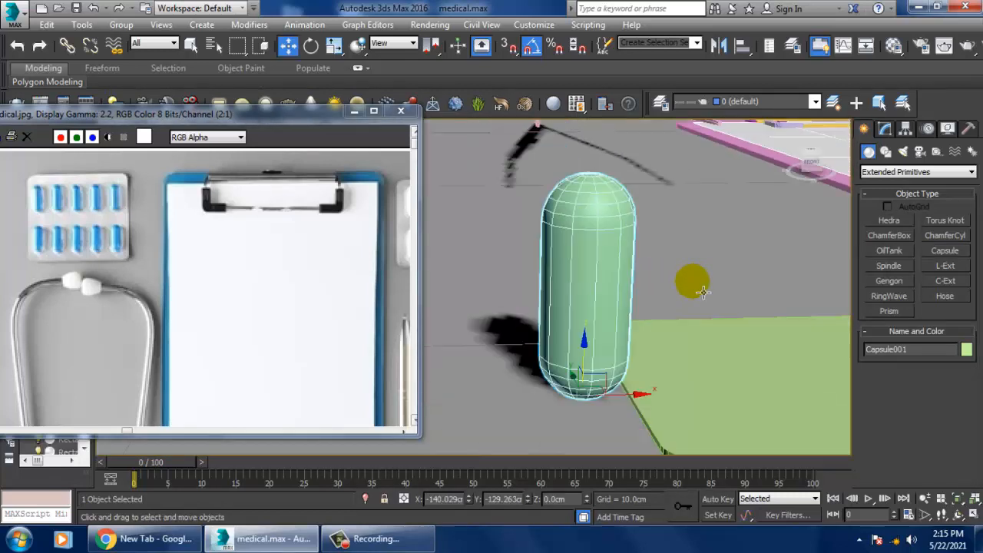
{"action": "key", "text": "e"}
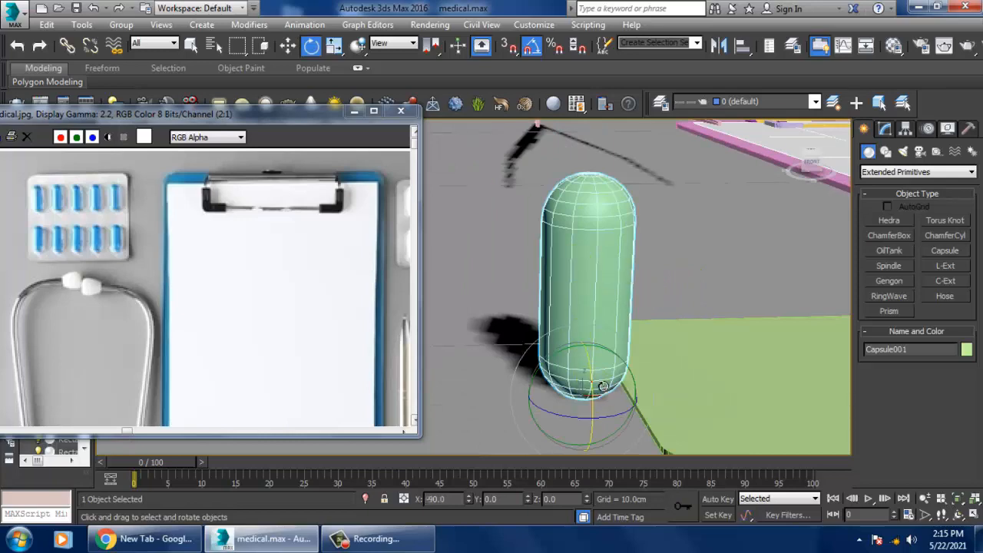
{"action": "left_click_drag", "start_coordinate": [592, 382], "coordinate": [598, 384]}
Step: Move the flat capsule along the X axis onto the blister pack base, to about X -119.4 cm
{"action": "key", "text": "w"}
{"action": "scroll", "coordinate": [617, 369], "scroll_direction": "down", "scroll_amount": 3}
{"action": "middle_click_drag", "start_coordinate": [617, 369], "coordinate": [598, 376], "text": "alt"}
{"action": "key", "text": "r"}
{"action": "left_click_drag", "start_coordinate": [591, 382], "coordinate": [631, 430]}
{"action": "key", "text": "w"}
{"action": "middle_click_drag", "start_coordinate": [642, 439], "coordinate": [631, 415], "text": "alt"}
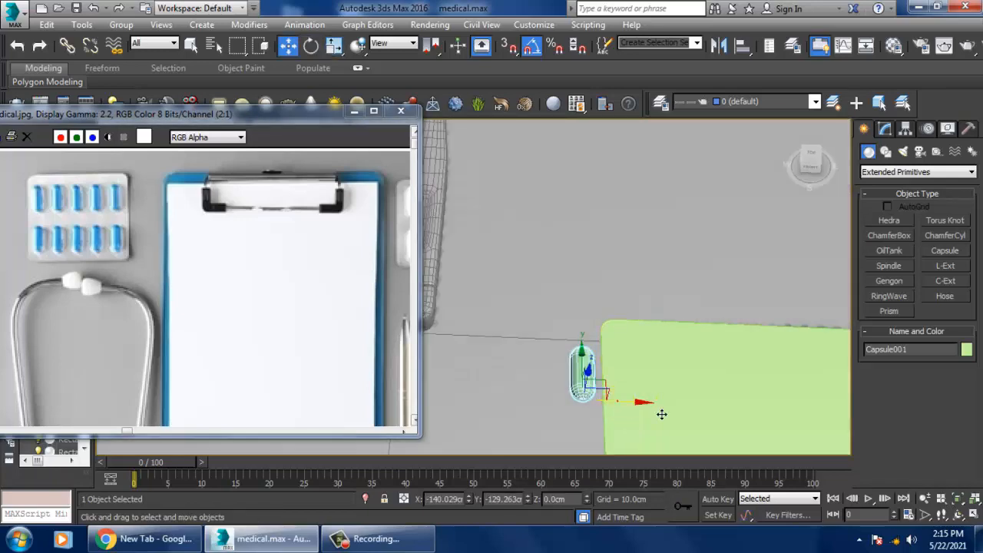
{"action": "left_click_drag", "start_coordinate": [617, 401], "coordinate": [732, 413]}
{"action": "key", "text": "z"}
{"action": "middle_click_drag", "start_coordinate": [730, 410], "coordinate": [646, 336], "text": "alt"}
{"action": "scroll", "coordinate": [687, 365], "scroll_direction": "down", "scroll_amount": 3}
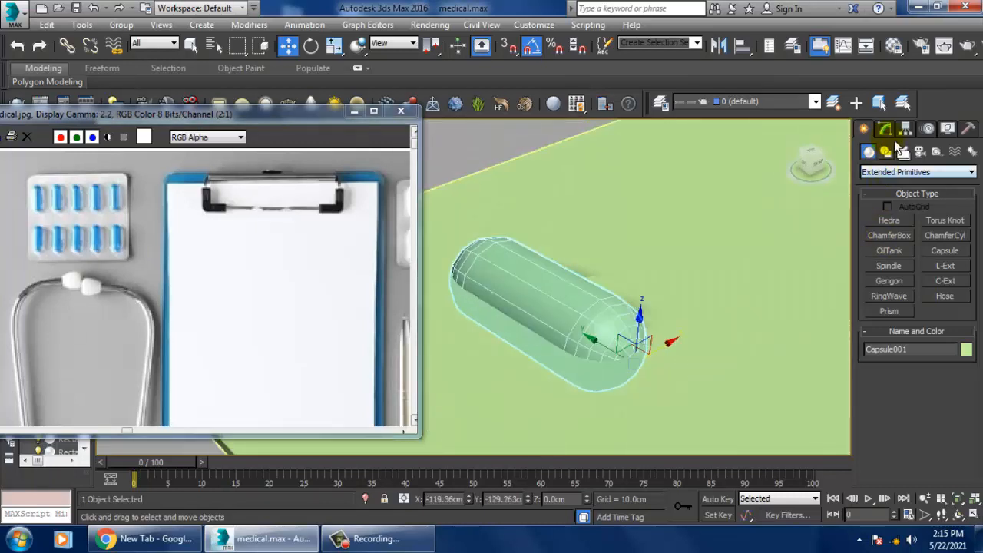
Step: Set the capsule's sides to 11 and raise it to about Z 2.2 cm, leaving it partly sunk in the base
{"action": "left_click", "coordinate": [885, 129]}
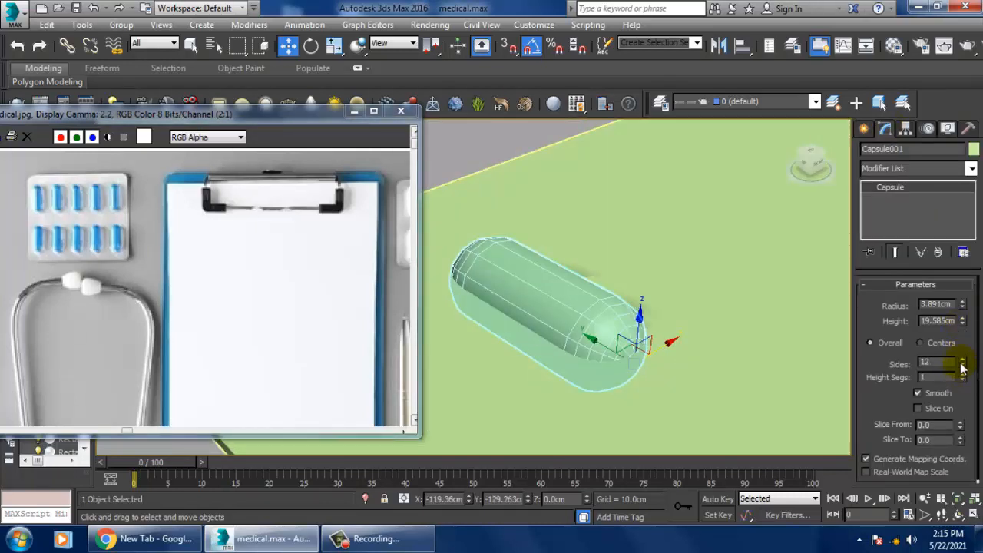
{"action": "mouse_move", "coordinate": [963, 368]}
{"action": "left_mouse_down"}
{"action": "mouse_move", "coordinate": [974, 381]}
{"action": "mouse_move", "coordinate": [973, 373]}
{"action": "left_mouse_up"}
{"action": "middle_click_drag", "start_coordinate": [606, 349], "coordinate": [654, 344], "text": "alt"}
{"action": "scroll", "coordinate": [591, 340], "scroll_direction": "down", "scroll_amount": 3}
{"action": "scroll", "coordinate": [594, 328], "scroll_direction": "up", "scroll_amount": 3}
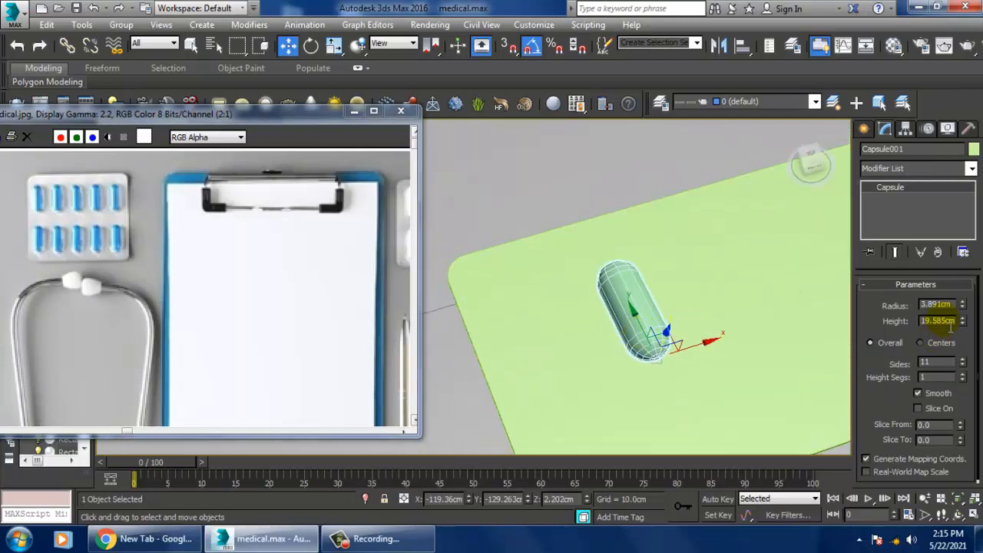
{"action": "left_click_drag", "start_coordinate": [961, 305], "coordinate": [976, 327]}
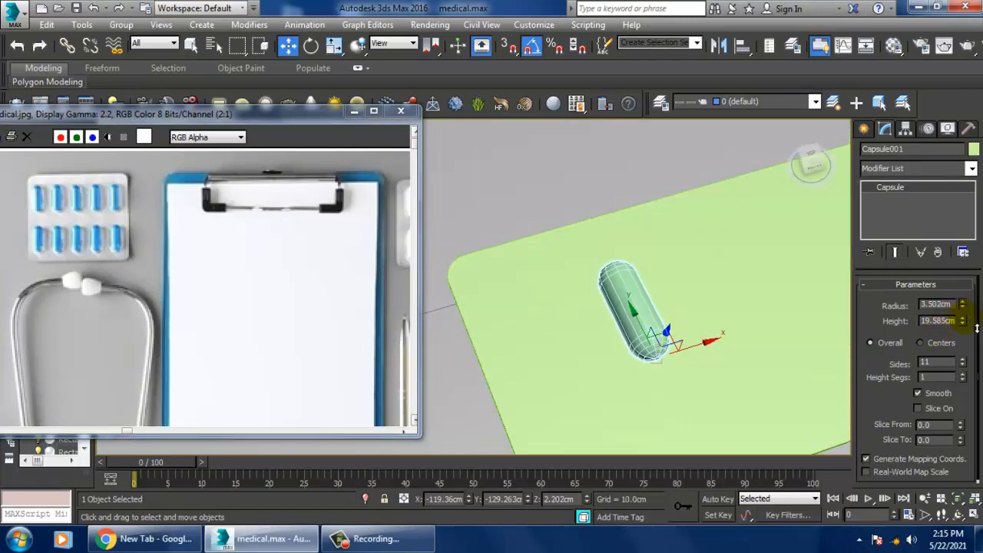
{"action": "key", "text": "ctrl+z"}
{"action": "middle_click_drag", "start_coordinate": [792, 345], "coordinate": [665, 313], "text": "alt"}
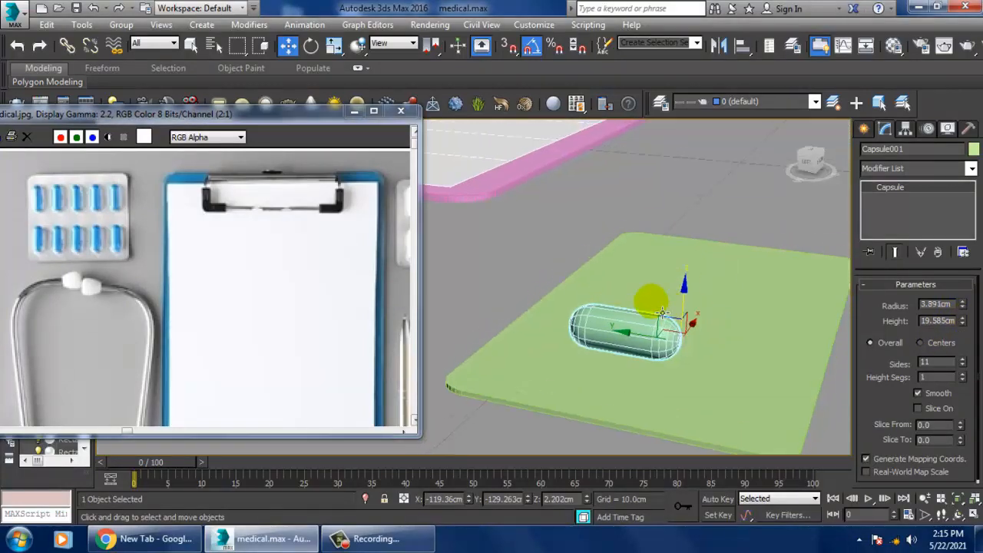
Step: Shift the capsule lengthwise on the blister pack to about Y -126.3 cm
{"action": "left_click_drag", "start_coordinate": [653, 351], "coordinate": [626, 347]}
{"action": "scroll", "coordinate": [623, 346], "scroll_direction": "down", "scroll_amount": 4}
{"action": "middle_click_drag", "start_coordinate": [694, 346], "coordinate": [625, 430], "text": "alt"}
{"action": "scroll", "coordinate": [625, 429], "scroll_direction": "up", "scroll_amount": 2}
{"action": "key", "text": "alt+w"}
{"action": "key", "text": "alt+w"}
{"action": "scroll", "coordinate": [522, 253], "scroll_direction": "up", "scroll_amount": 3}
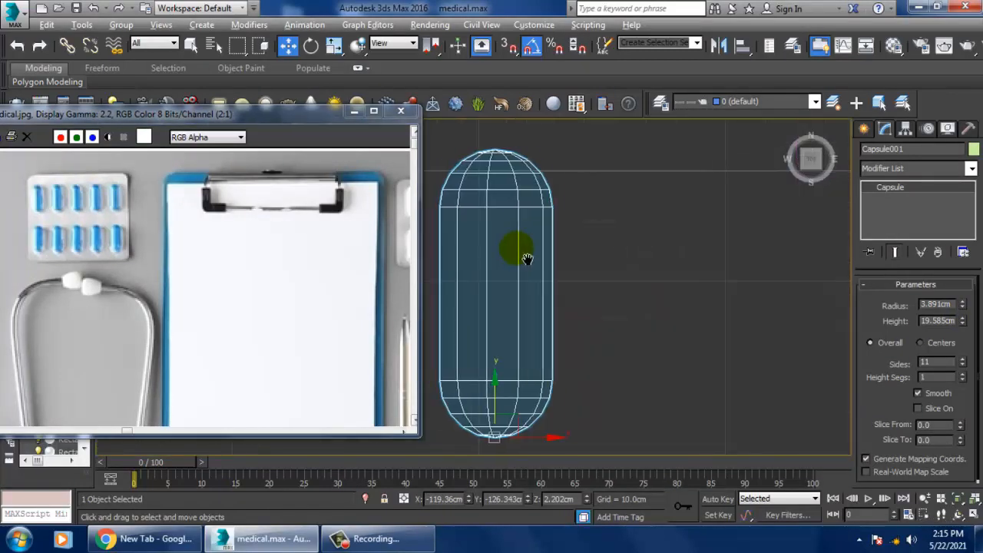
Step: Position the capsule near the blister pack's upper-left corner in the Top view, at about X -127.6 cm, Y -124.8 cm
{"action": "scroll", "coordinate": [538, 261], "scroll_direction": "down", "scroll_amount": 4}
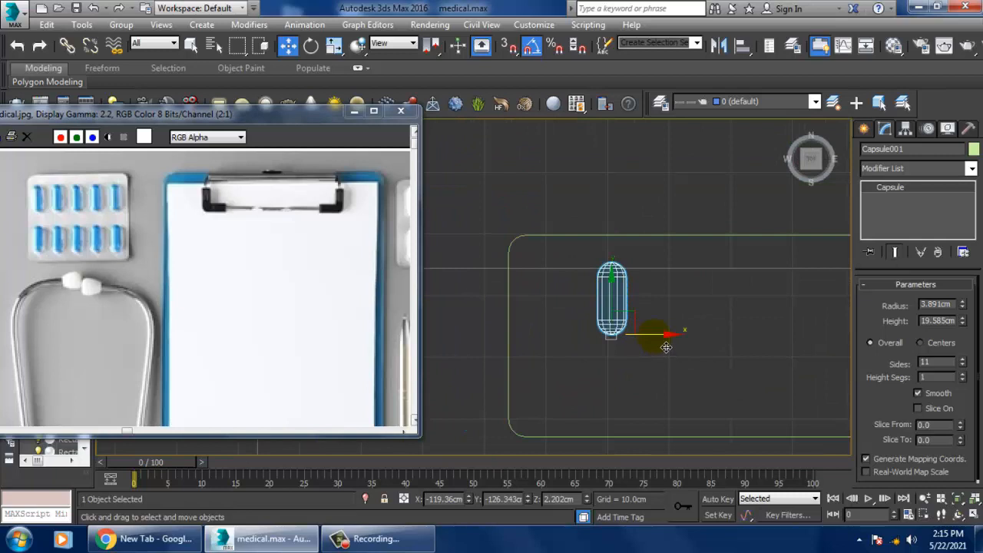
{"action": "left_click_drag", "start_coordinate": [665, 347], "coordinate": [615, 356]}
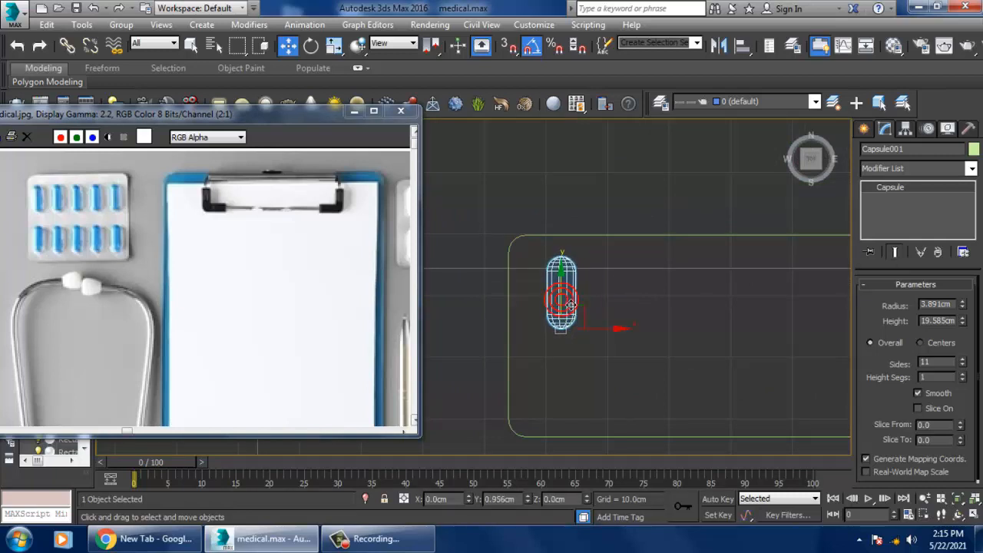
{"action": "left_click_drag", "start_coordinate": [572, 311], "coordinate": [568, 303]}
{"action": "scroll", "coordinate": [572, 302], "scroll_direction": "down", "scroll_amount": 2}
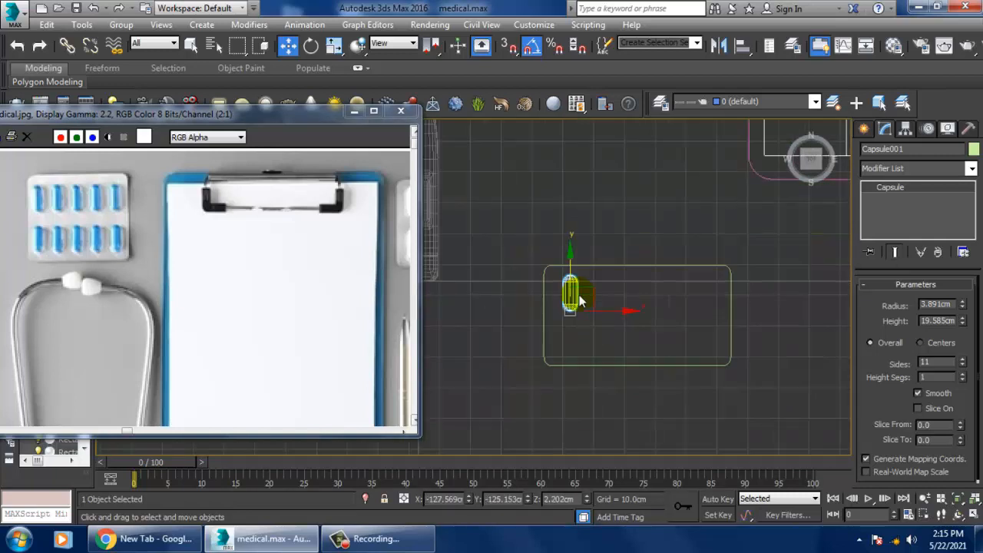
{"action": "scroll", "coordinate": [580, 301], "scroll_direction": "up", "scroll_amount": 2}
{"action": "scroll", "coordinate": [599, 304], "scroll_direction": "up", "scroll_amount": 2}
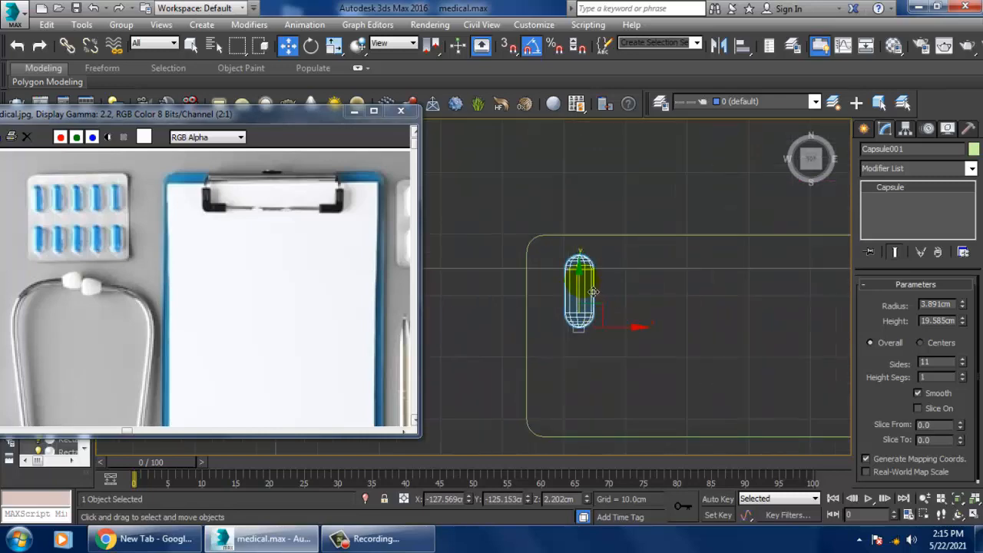
{"action": "left_click_drag", "start_coordinate": [587, 291], "coordinate": [590, 286]}
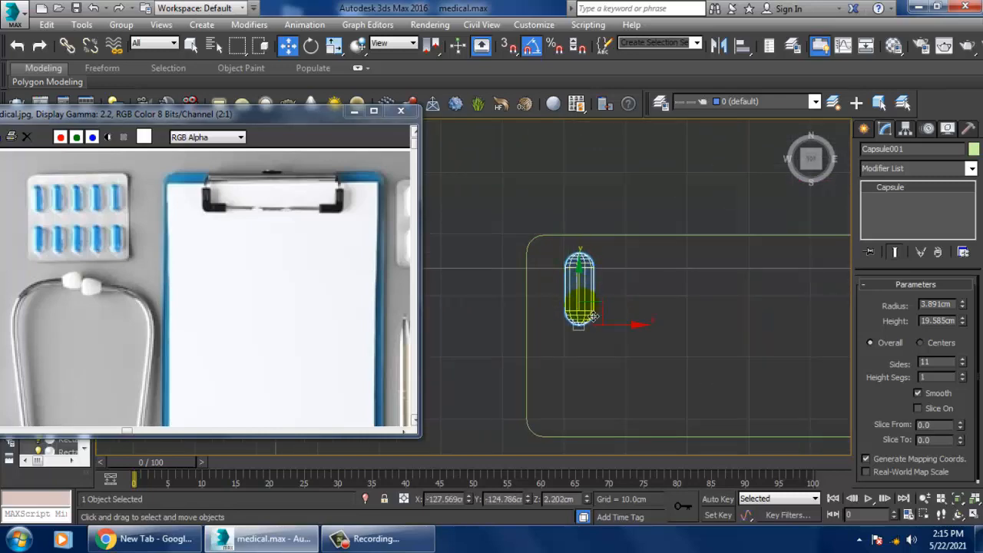
Step: Clone the capsule in the maximized Front view, placing the copy just left of the original and slightly higher
{"action": "key", "text": "alt+w"}
{"action": "middle_click", "coordinate": [706, 367]}
{"action": "key", "text": "alt+w"}
{"action": "middle_click_drag", "start_coordinate": [706, 366], "coordinate": [652, 294], "text": "alt"}
{"action": "scroll", "coordinate": [669, 340], "scroll_direction": "up", "scroll_amount": 2}
{"action": "middle_click_drag", "start_coordinate": [650, 336], "coordinate": [651, 387]}
{"action": "key", "text": "alt+w"}
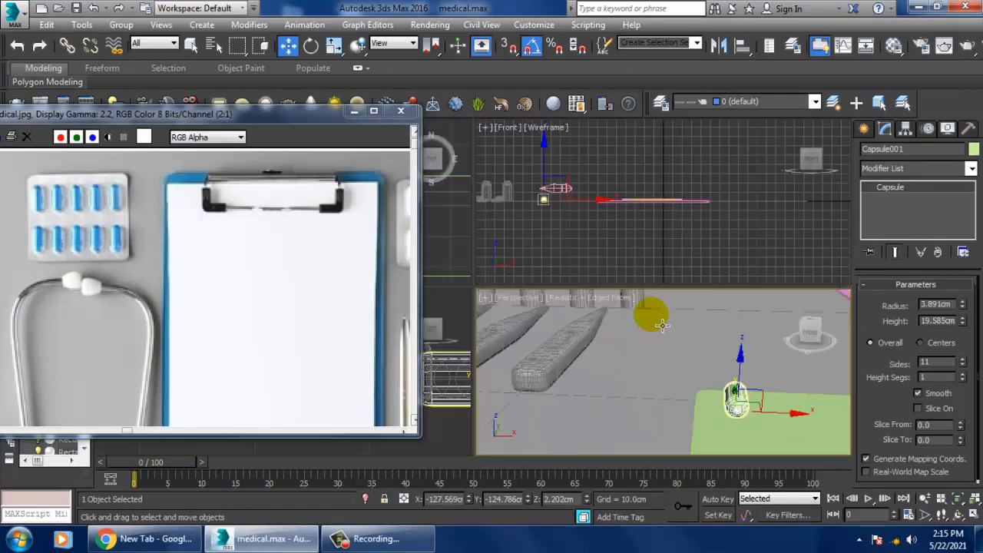
{"action": "middle_click", "coordinate": [697, 222]}
{"action": "key", "text": "alt+w"}
{"action": "key", "text": "z"}
{"action": "middle_click_drag", "start_coordinate": [556, 245], "coordinate": [689, 266]}
{"action": "scroll", "coordinate": [689, 267], "scroll_direction": "down", "scroll_amount": 4}
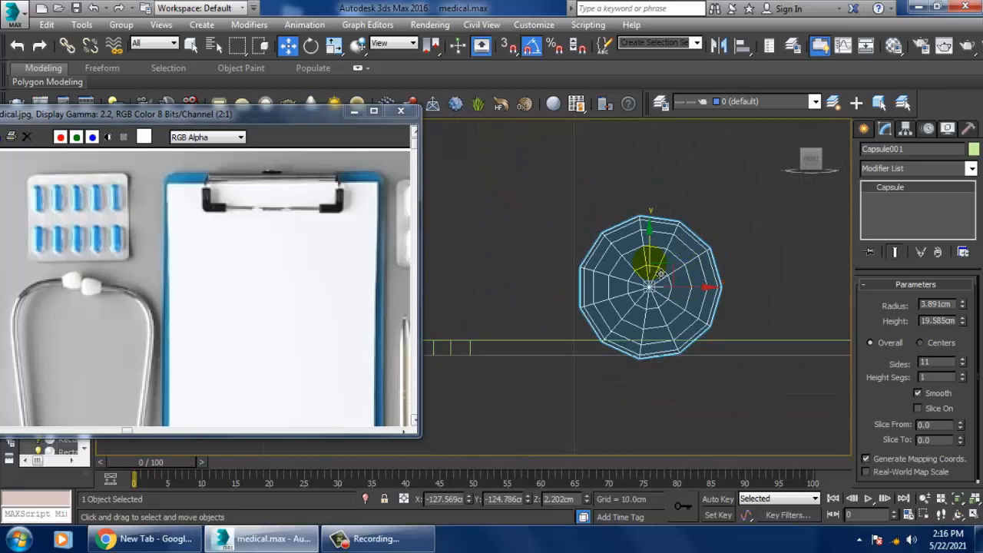
{"action": "mouse_move", "coordinate": [661, 274]}
{"action": "left_mouse_down", "text": "shift"}
{"action": "mouse_move", "coordinate": [660, 261]}
{"action": "mouse_move", "coordinate": [634, 277]}
{"action": "mouse_move", "coordinate": [542, 288]}
{"action": "left_mouse_up", "text": "shift"}
{"action": "left_click", "coordinate": [514, 330]}
{"action": "middle_click_drag", "start_coordinate": [587, 261], "coordinate": [684, 253]}
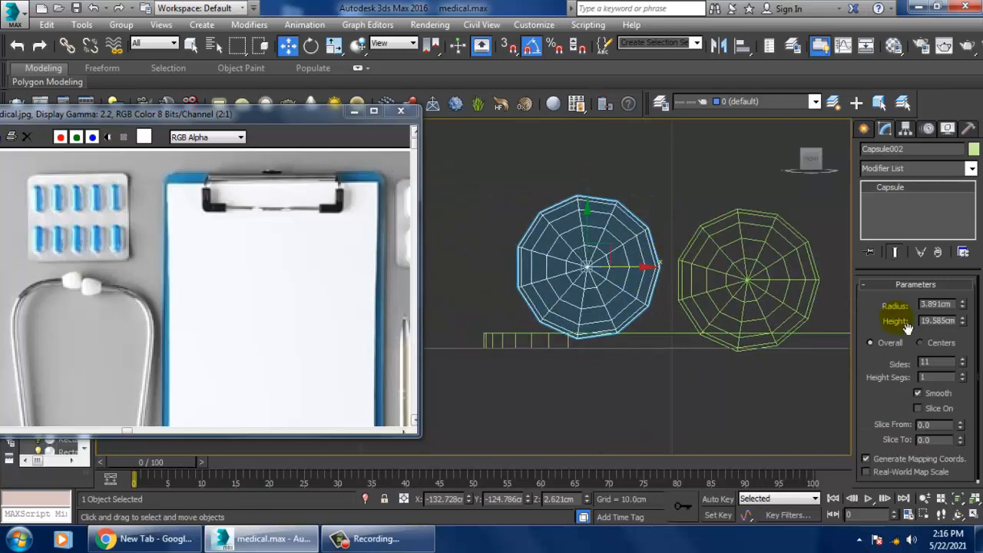
{"action": "right_click", "coordinate": [884, 184]}
{"action": "left_click", "coordinate": [928, 289]}
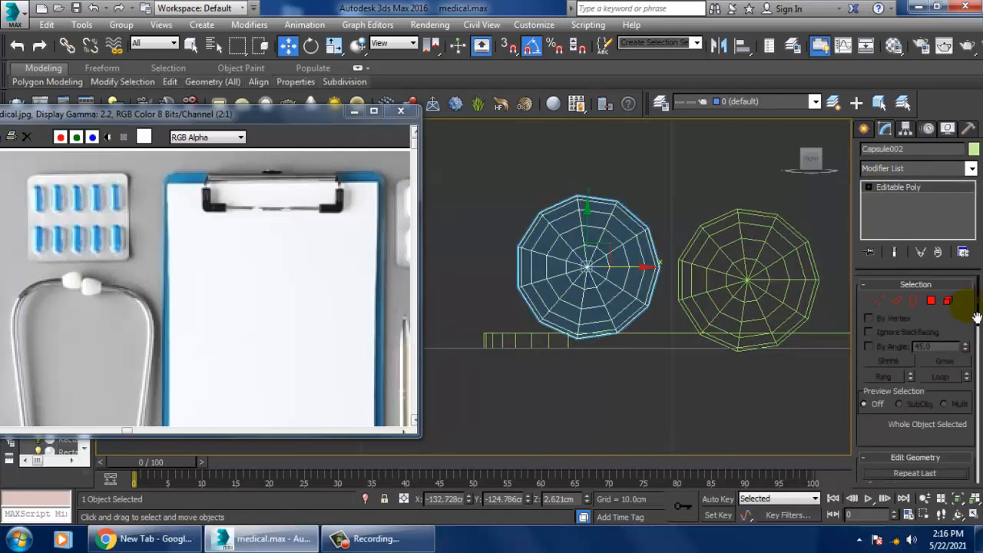
{"action": "key", "text": "ctrl+z"}
Step: Set the number of sides to 12 on both the copied and the original capsule
{"action": "left_click", "coordinate": [963, 361]}
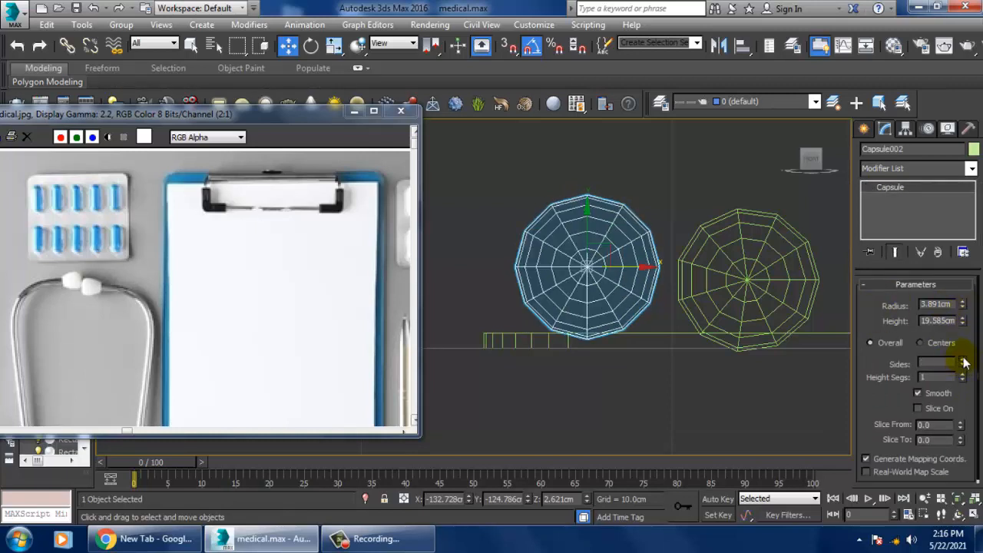
{"action": "left_click", "coordinate": [825, 321]}
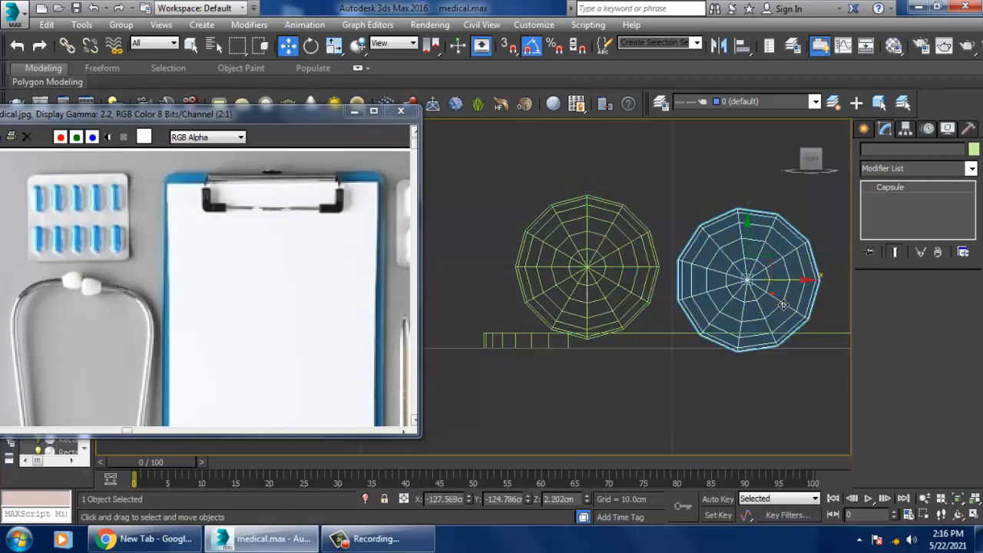
{"action": "left_click", "coordinate": [965, 361]}
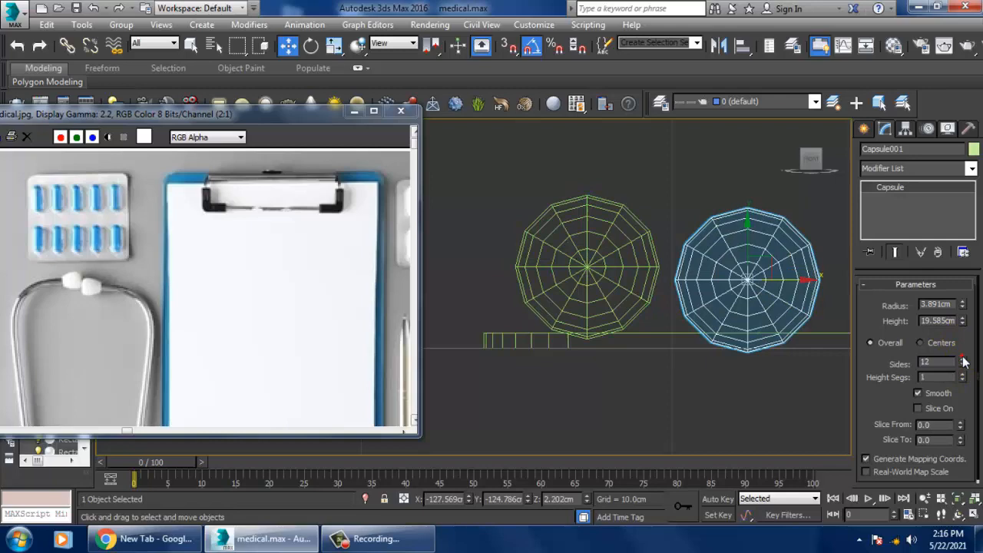
Step: Convert the copied capsule to an Editable Poly and delete the polygons of its lower half
{"action": "left_click", "coordinate": [614, 270]}
{"action": "right_click", "coordinate": [888, 185]}
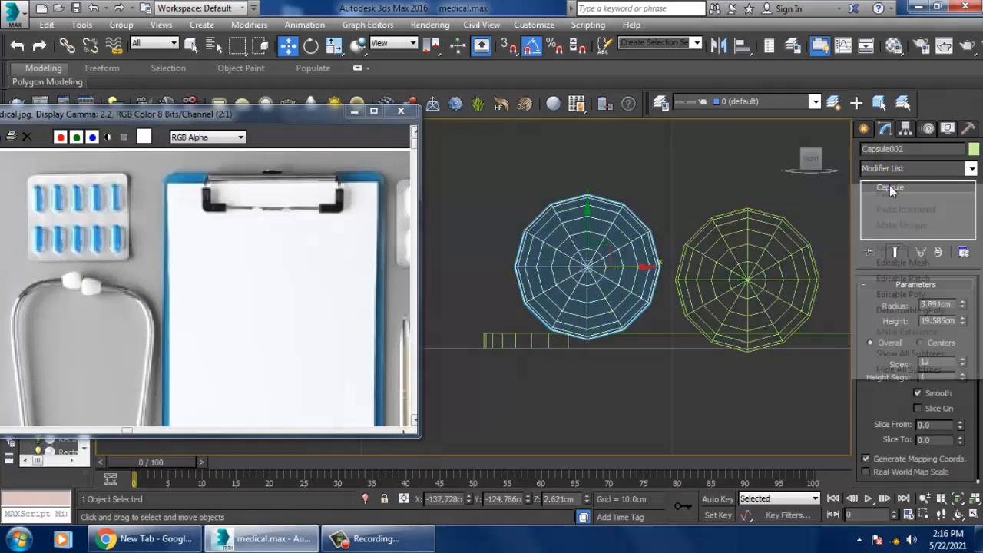
{"action": "left_click", "coordinate": [924, 297]}
{"action": "left_click", "coordinate": [926, 299]}
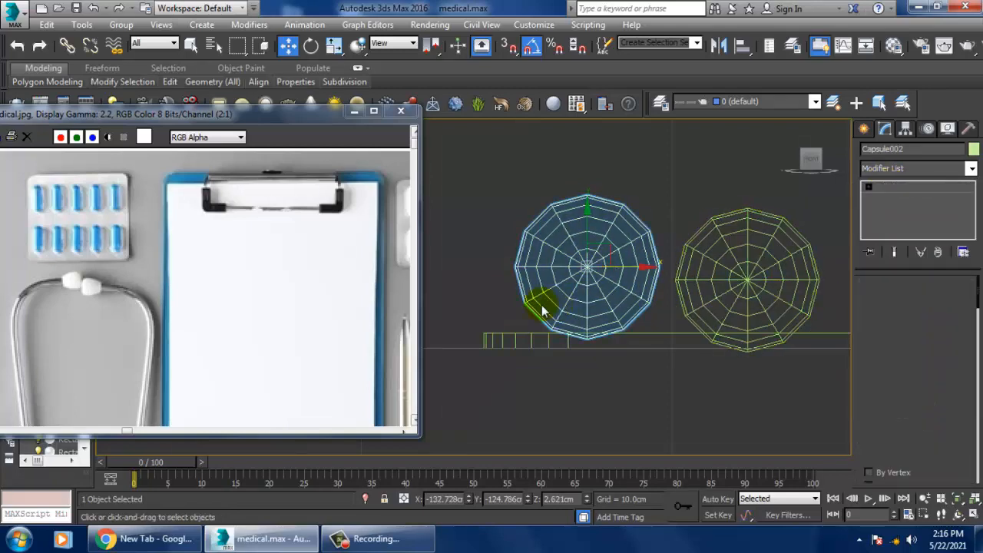
{"action": "left_click_drag", "start_coordinate": [700, 275], "coordinate": [699, 275]}
{"action": "key", "text": "Delete"}
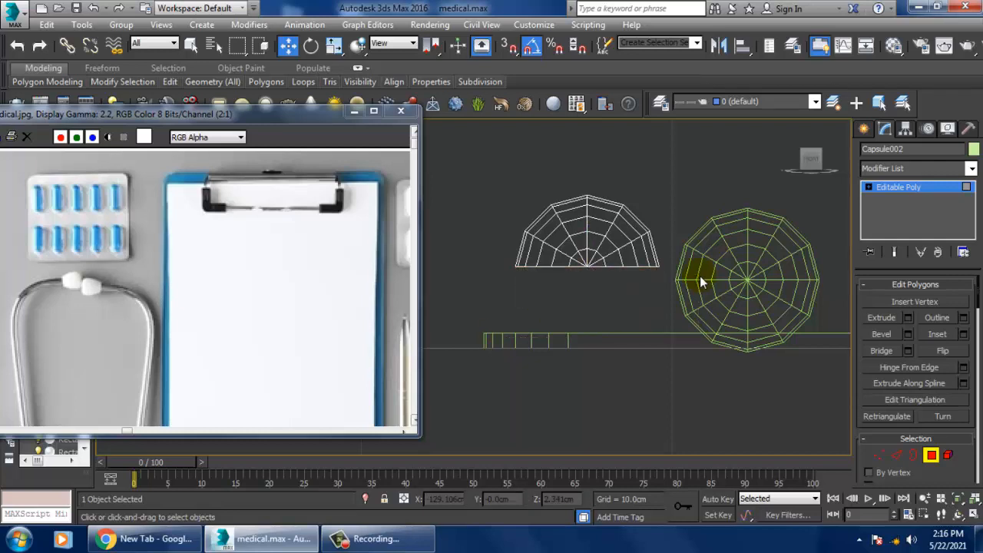
Step: Scale the half capsule up uniformly to about 73.5% and place it over the original capsule at about X -127.6 cm, Z 1.85 cm
{"action": "left_click", "coordinate": [875, 188]}
{"action": "key", "text": "r"}
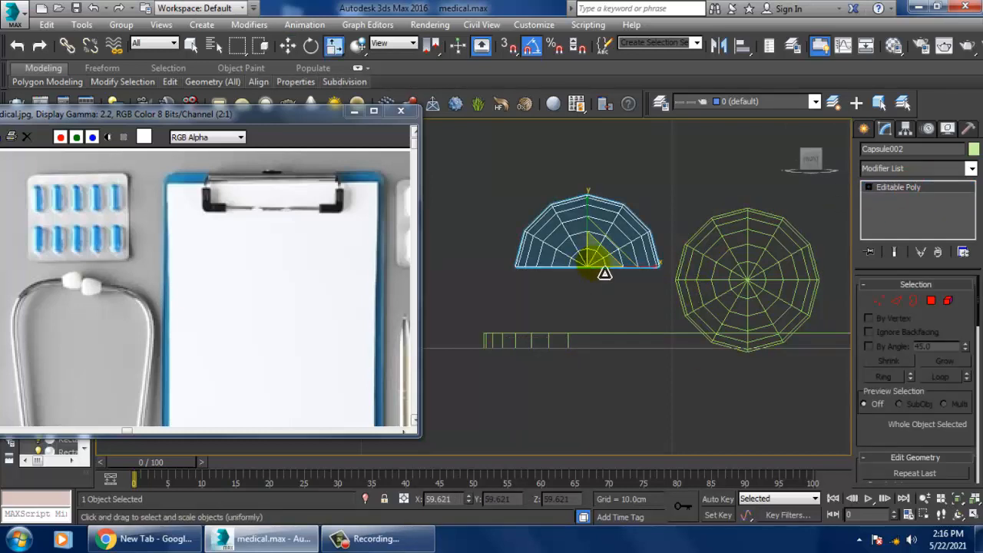
{"action": "left_click_drag", "start_coordinate": [597, 273], "coordinate": [548, 253]}
{"action": "key", "text": "w"}
{"action": "left_click_drag", "start_coordinate": [662, 276], "coordinate": [768, 266]}
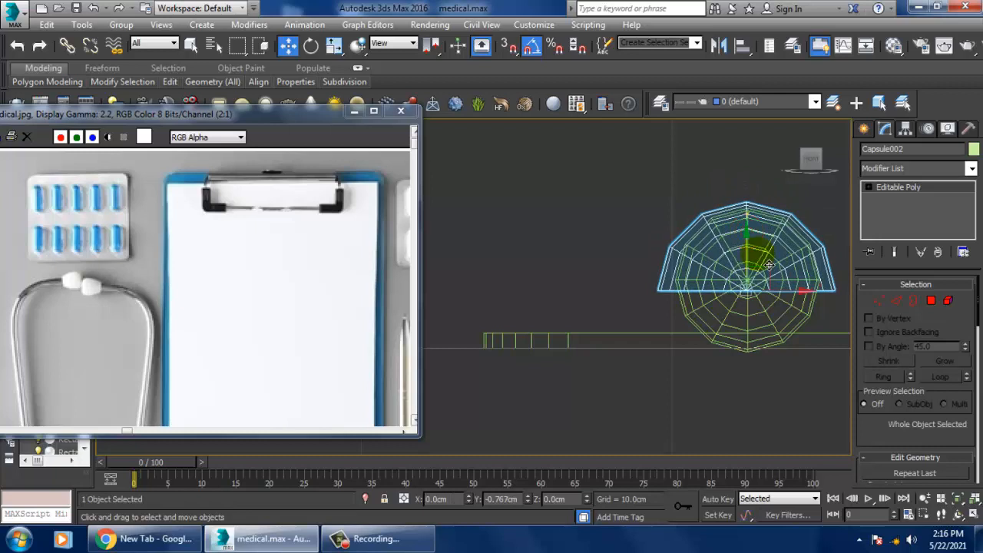
{"action": "middle_click_drag", "start_coordinate": [769, 293], "coordinate": [710, 277]}
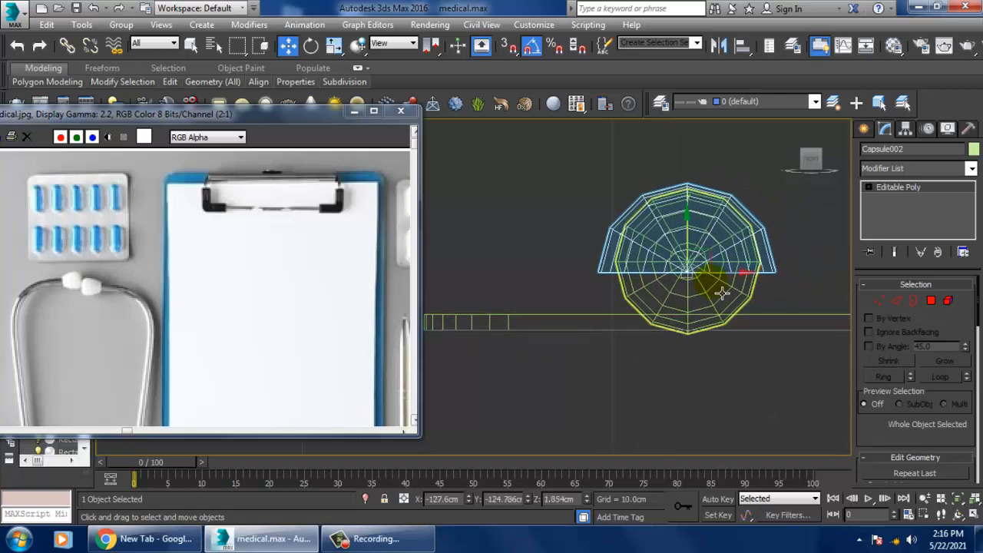
Step: Extrude the half capsule's open border straight down by about 1.3 cm to reach the blister base
{"action": "left_click", "coordinate": [895, 301]}
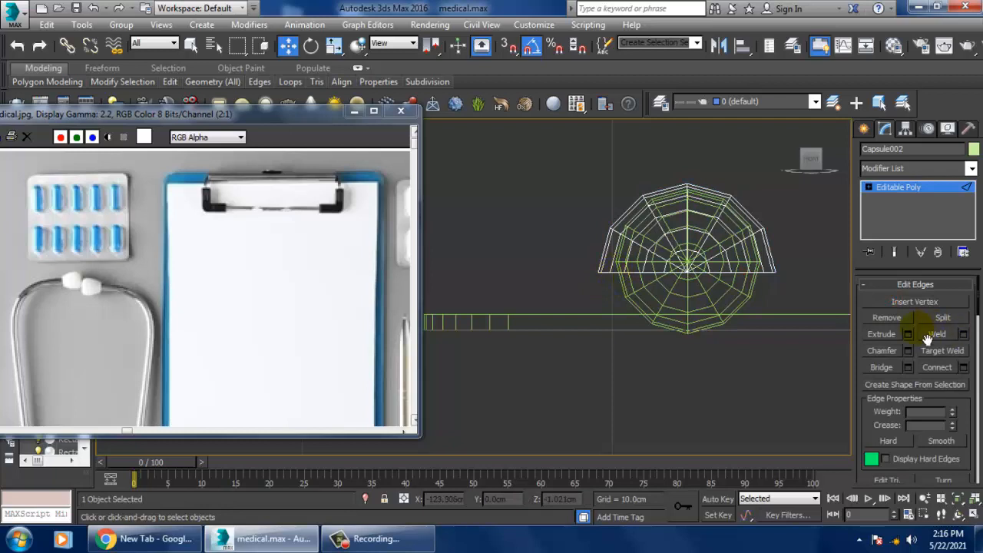
{"action": "left_click", "coordinate": [872, 189]}
{"action": "left_click", "coordinate": [893, 222]}
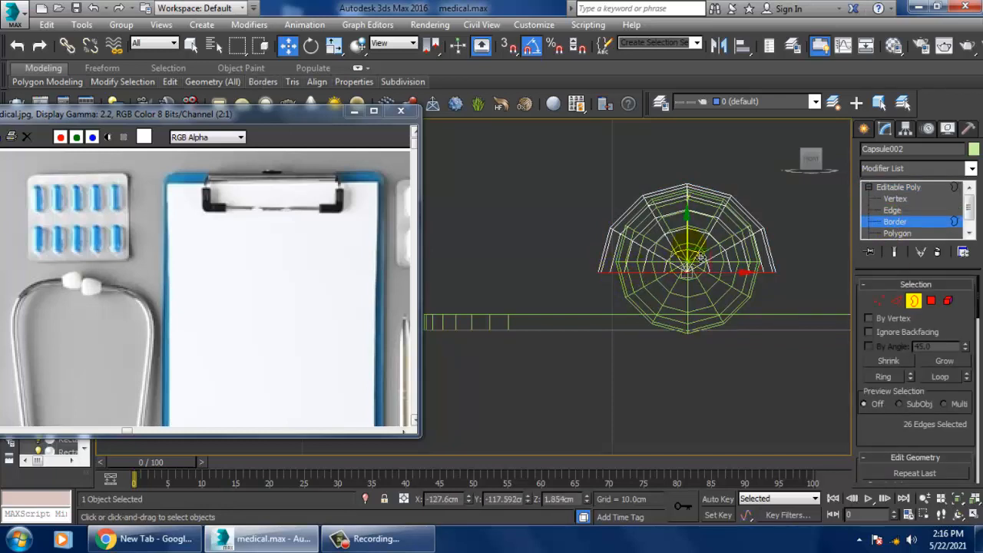
{"action": "left_click_drag", "start_coordinate": [699, 246], "coordinate": [703, 276]}
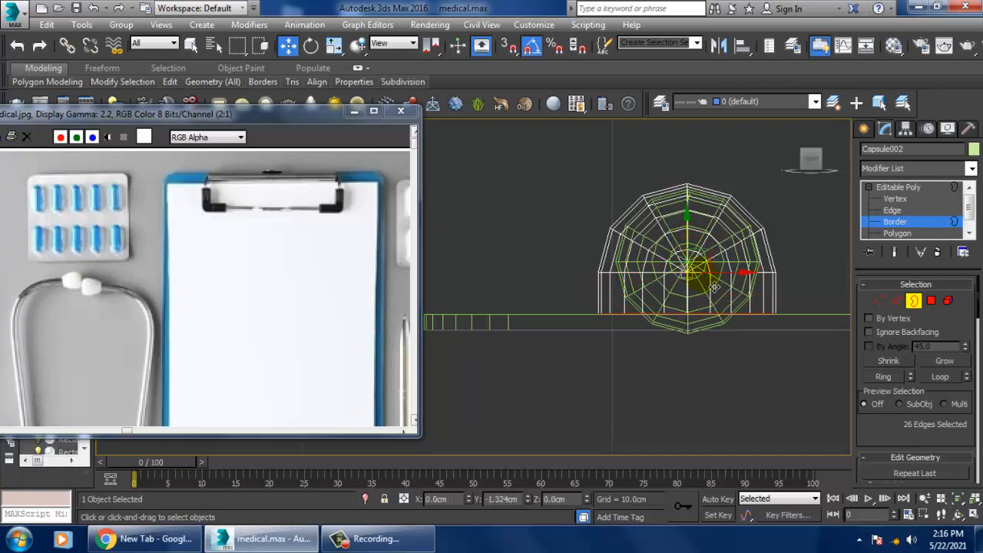
Step: Return to the whole object and raise the blister cover in the maximized Perspective view to about Z 2.15 cm
{"action": "key", "text": "alt+w"}
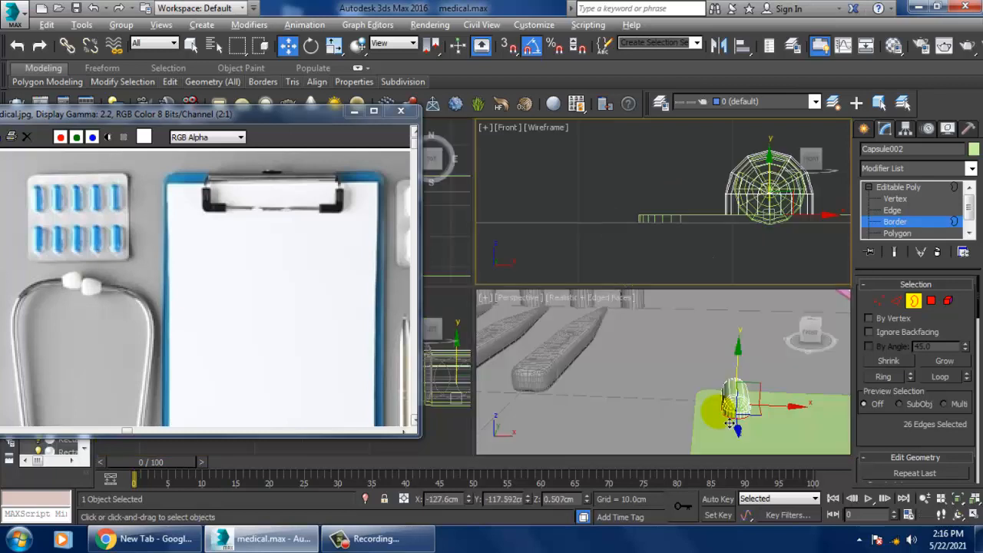
{"action": "middle_click_drag", "start_coordinate": [716, 407], "coordinate": [692, 370], "text": "alt"}
{"action": "key", "text": "alt+w"}
{"action": "left_click", "coordinate": [920, 189]}
{"action": "middle_click_drag", "start_coordinate": [591, 353], "coordinate": [566, 312], "text": "alt"}
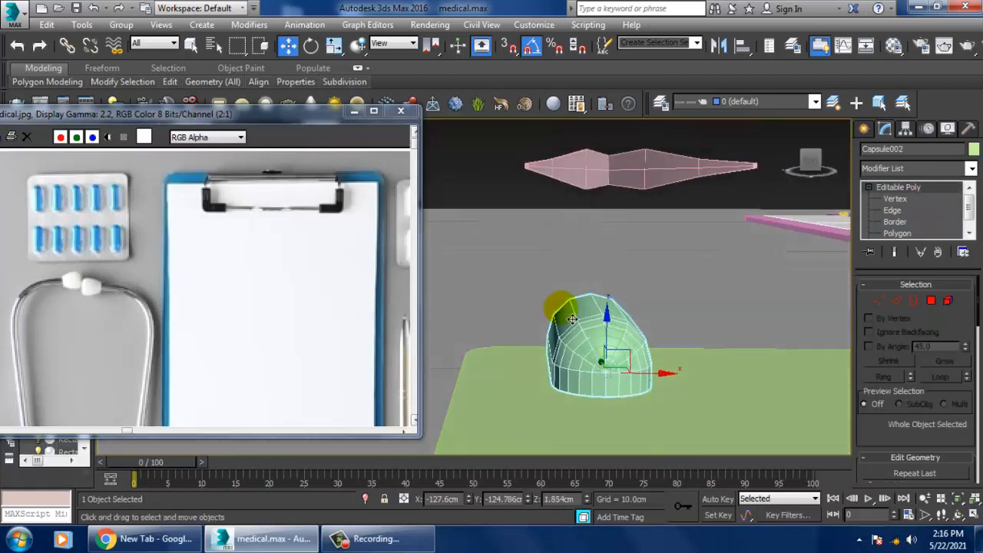
{"action": "left_click_drag", "start_coordinate": [615, 345], "coordinate": [616, 340]}
{"action": "middle_click_drag", "start_coordinate": [616, 340], "coordinate": [729, 387], "text": "alt"}
Step: Stretch the blister cover slightly lengthwise and centre it around the inner capsule in wireframe, at about Y -125.8 cm
{"action": "key", "text": "r"}
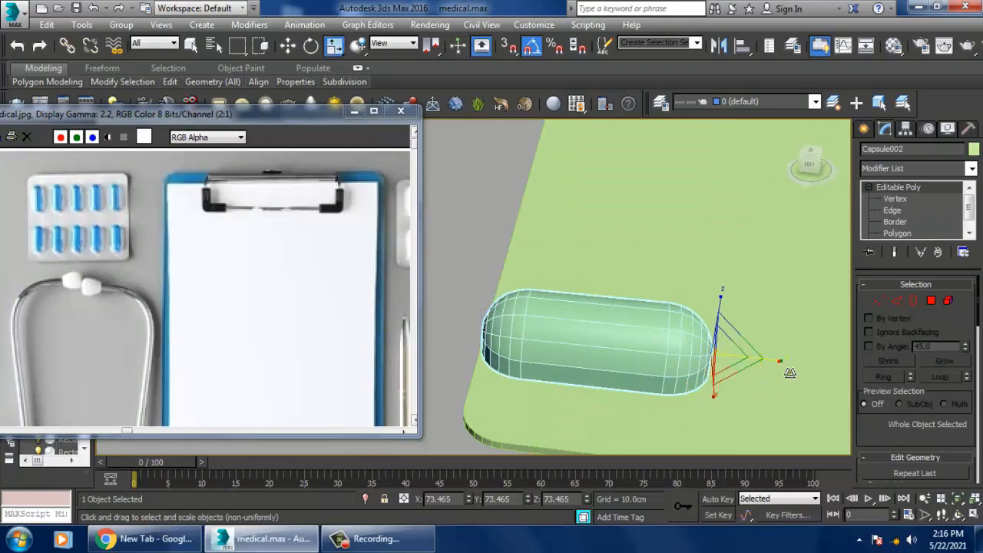
{"action": "left_click_drag", "start_coordinate": [790, 373], "coordinate": [791, 370]}
{"action": "key", "text": "w"}
{"action": "key", "text": "F3"}
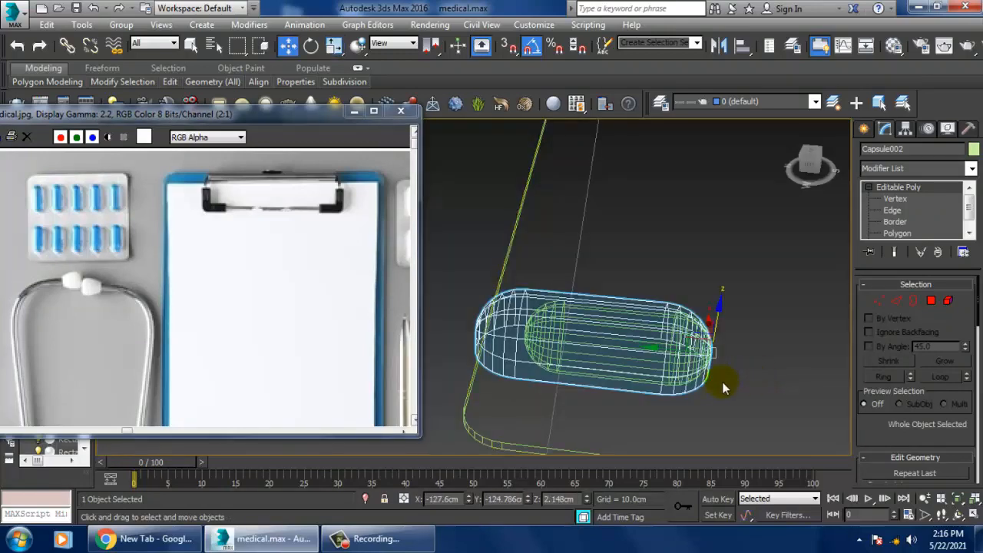
{"action": "left_click_drag", "start_coordinate": [678, 363], "coordinate": [700, 364]}
{"action": "key", "text": "r"}
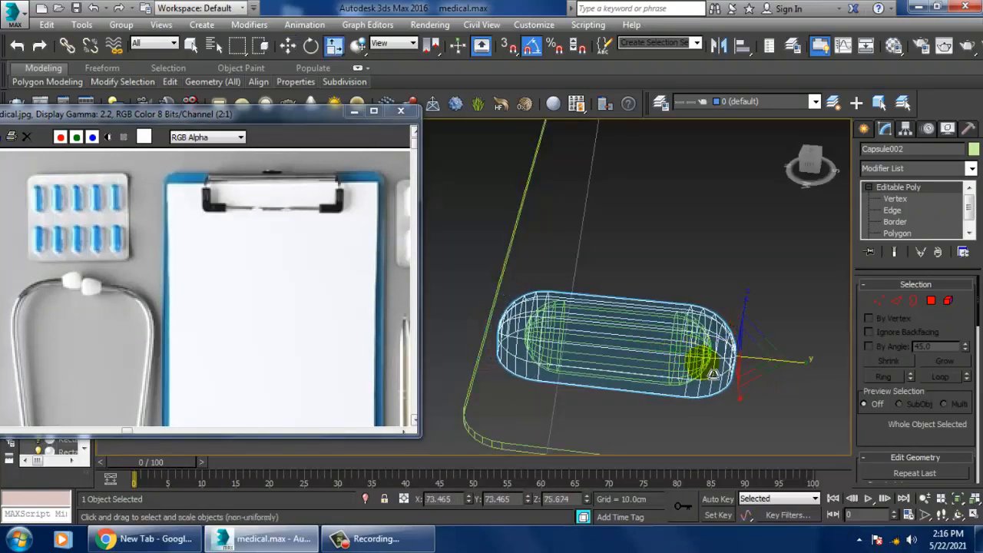
{"action": "middle_click_drag", "start_coordinate": [771, 373], "coordinate": [761, 334], "text": "alt"}
{"action": "key", "text": "w"}
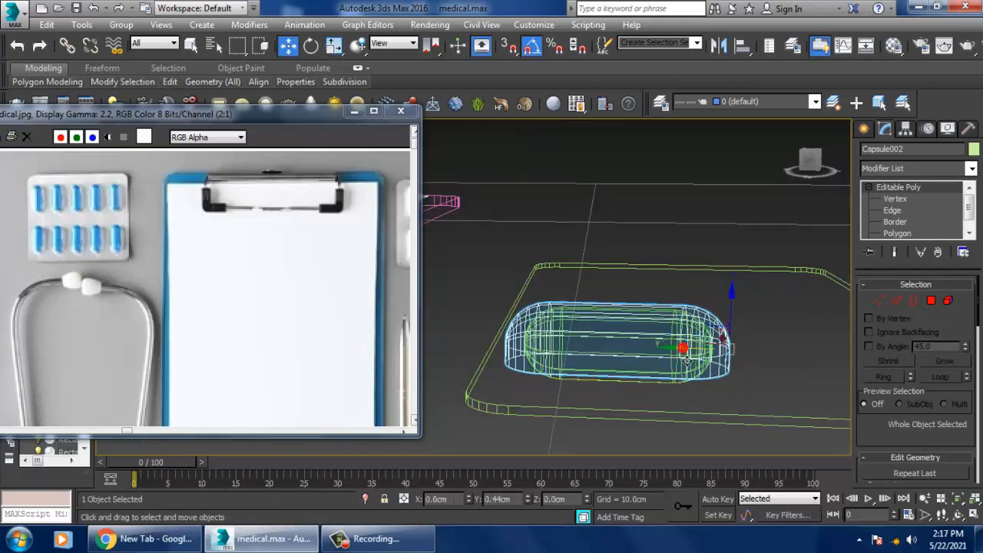
{"action": "middle_click_drag", "start_coordinate": [691, 347], "coordinate": [763, 430], "text": "alt"}
Step: Shift the vertices at the cover's near end inward along its length by about 0.35 cm
{"action": "key", "text": "1"}
{"action": "middle_click_drag", "start_coordinate": [715, 365], "coordinate": [678, 345], "text": "alt"}
{"action": "left_click_drag", "start_coordinate": [669, 311], "coordinate": [737, 399]}
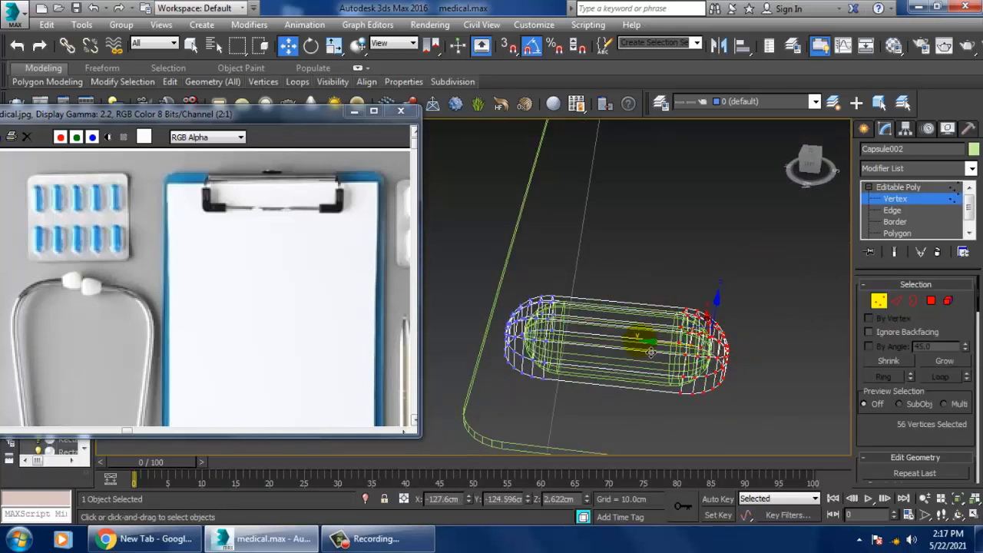
{"action": "left_click_drag", "start_coordinate": [666, 351], "coordinate": [503, 305]}
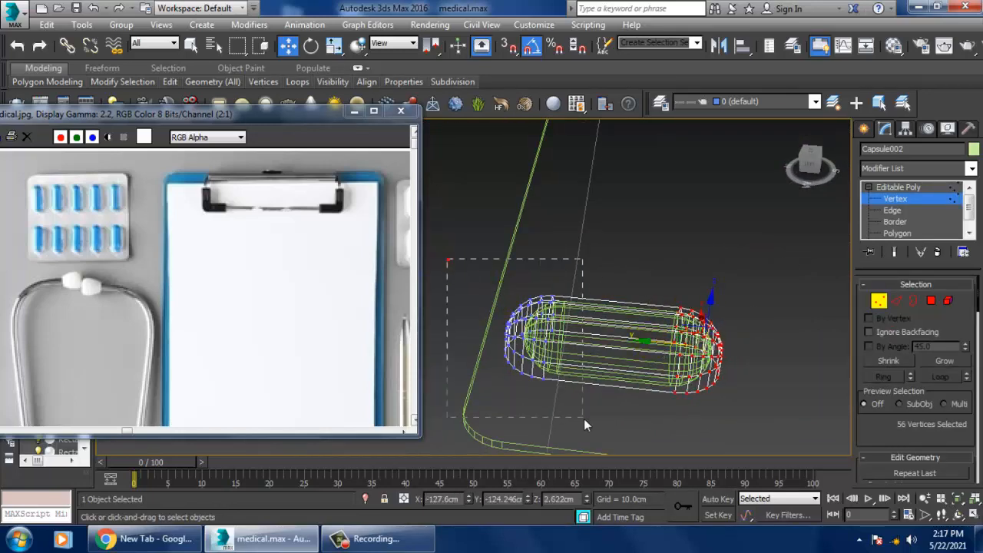
{"action": "left_click_drag", "start_coordinate": [583, 424], "coordinate": [583, 421]}
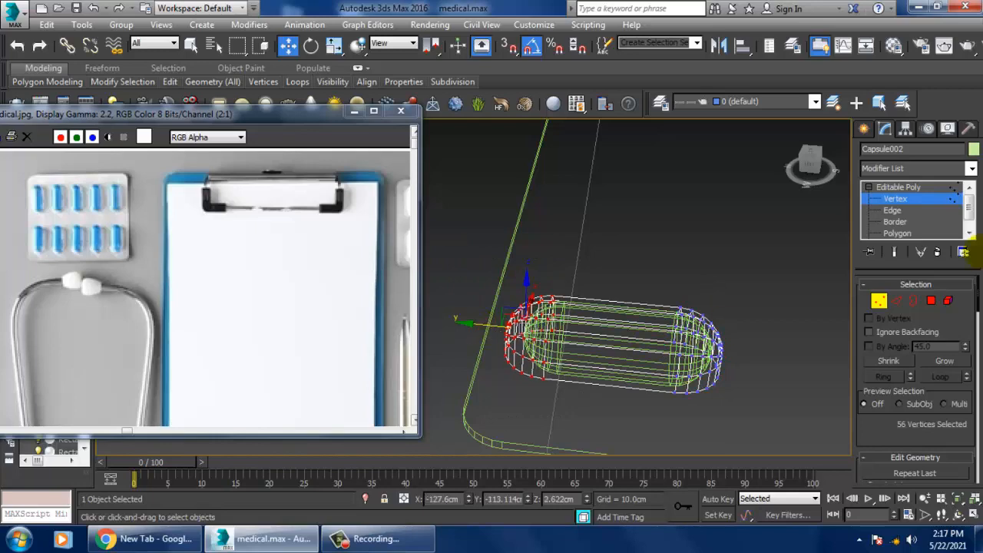
{"action": "left_click", "coordinate": [910, 188]}
Step: Adjust the cover's open bottom border vertically to about Z 0.44 cm, just above the blister base surface
{"action": "left_click", "coordinate": [896, 234]}
{"action": "middle_click_drag", "start_coordinate": [714, 387], "coordinate": [668, 399], "text": "alt"}
{"action": "left_click", "coordinate": [913, 456]}
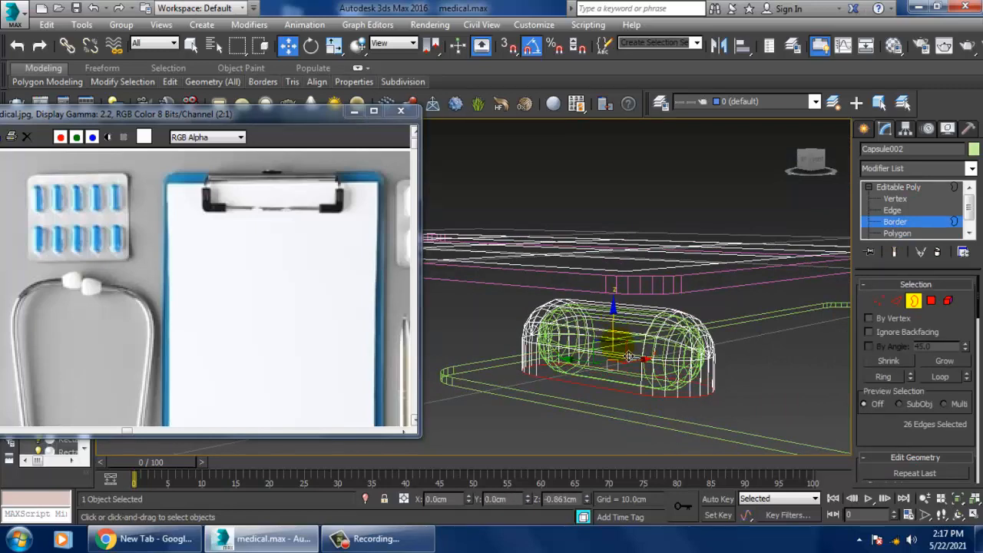
{"action": "key", "text": "F3"}
{"action": "mouse_move", "coordinate": [628, 356]}
{"action": "middle_mouse_down", "text": "alt"}
{"action": "mouse_move", "coordinate": [724, 377]}
{"action": "mouse_move", "coordinate": [602, 343]}
{"action": "middle_mouse_up", "text": "alt"}
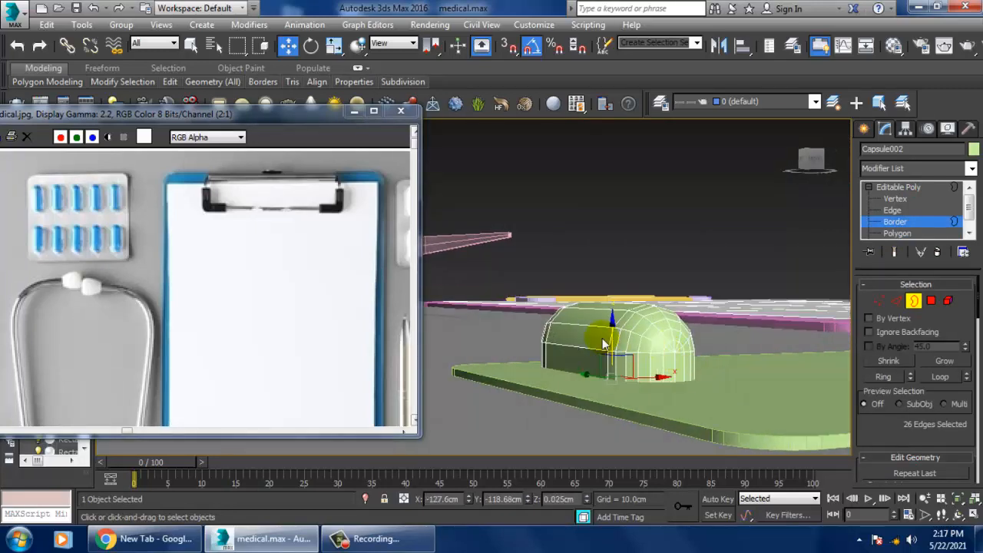
{"action": "left_click_drag", "start_coordinate": [622, 343], "coordinate": [624, 338]}
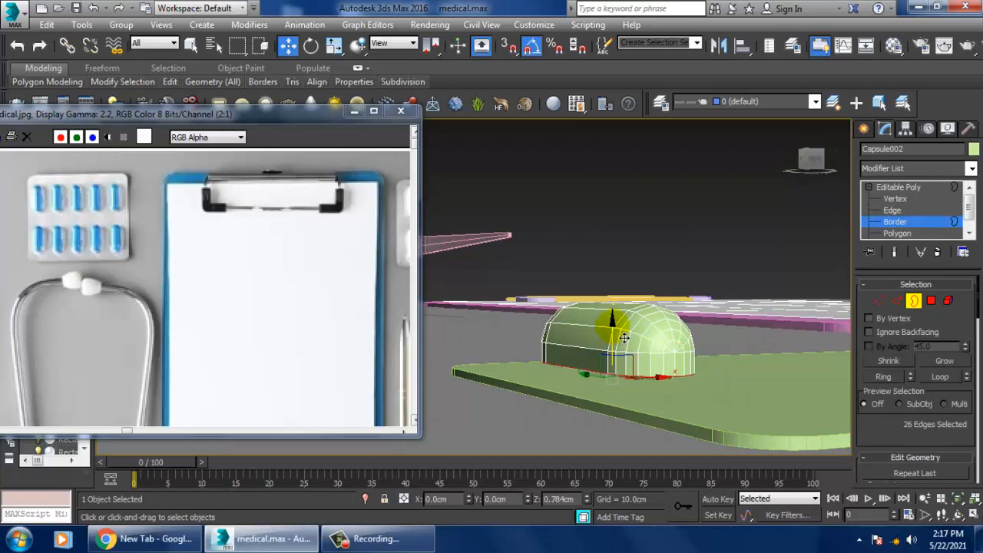
Step: Extrude the cover's bottom border outward by scaling it, forming a flat flange around the cover
{"action": "middle_click_drag", "start_coordinate": [682, 408], "coordinate": [653, 421], "text": "alt"}
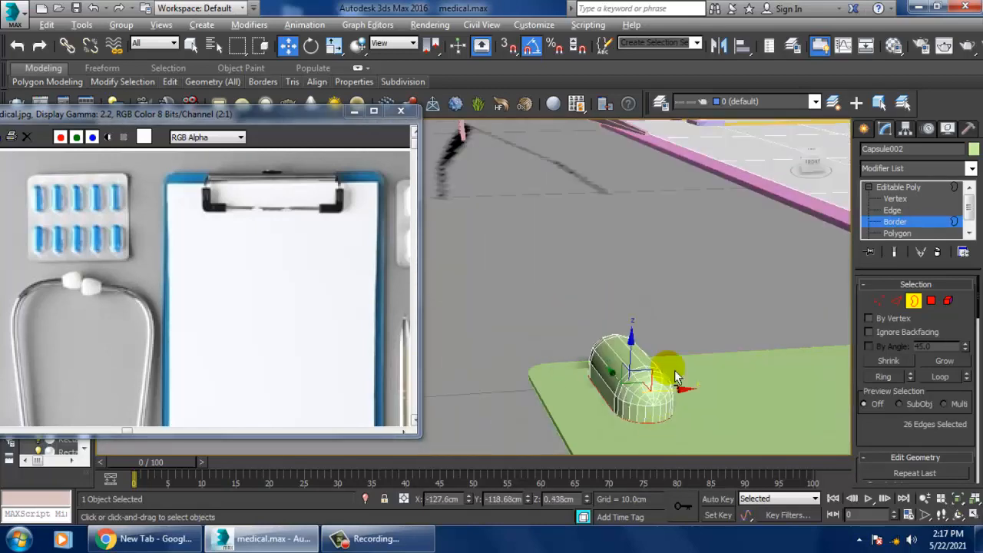
{"action": "middle_click_drag", "start_coordinate": [695, 359], "coordinate": [616, 399], "text": "alt"}
{"action": "key", "text": "r"}
{"action": "left_click_drag", "start_coordinate": [592, 351], "coordinate": [550, 326]}
{"action": "middle_click_drag", "start_coordinate": [678, 407], "coordinate": [661, 334], "text": "alt"}
{"action": "left_click", "coordinate": [906, 188]}
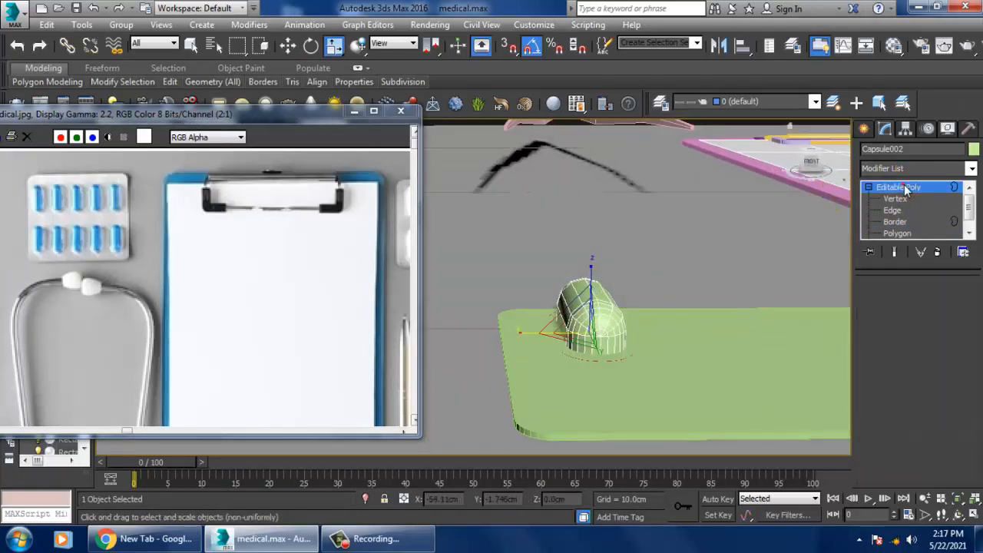
Step: Raise the whole blister cover by about 0.03 cm so its flange clears the base surface
{"action": "middle_click_drag", "start_coordinate": [589, 330], "coordinate": [609, 325], "text": "alt"}
{"action": "scroll", "coordinate": [610, 325], "scroll_direction": "up", "scroll_amount": 3}
{"action": "key", "text": "w"}
{"action": "mouse_move", "coordinate": [620, 309]}
{"action": "left_mouse_down"}
{"action": "mouse_move", "coordinate": [618, 296]}
{"action": "mouse_move", "coordinate": [627, 295]}
{"action": "left_mouse_up"}
{"action": "key", "text": "ctrl+z"}
{"action": "key", "text": "ctrl+z"}
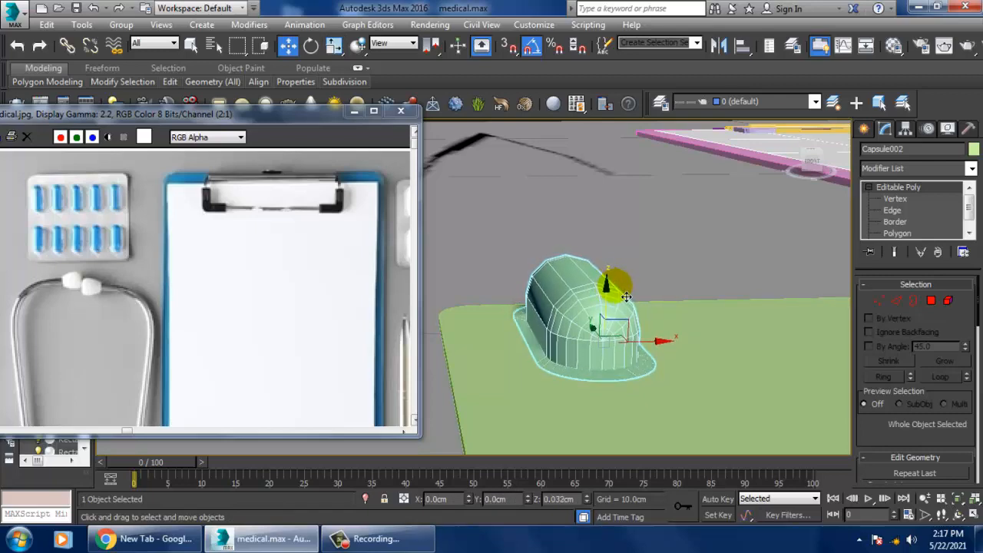
Step: Adjust the height of the cover's bottom flange vertices in the Front view to about Z 0.52 cm
{"action": "key", "text": "alt+w"}
{"action": "right_click", "coordinate": [717, 227]}
{"action": "key", "text": "alt+w"}
{"action": "key", "text": "1"}
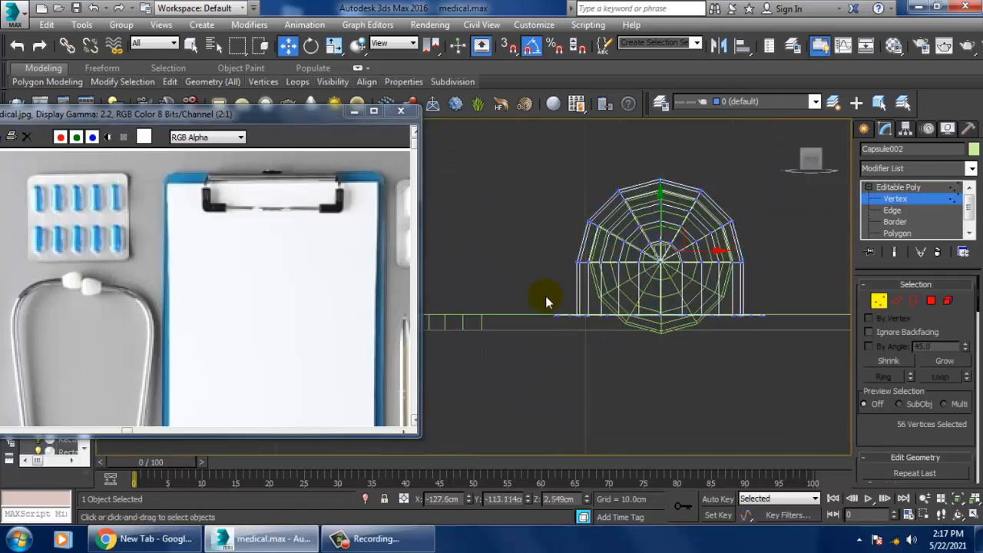
{"action": "left_click_drag", "start_coordinate": [670, 292], "coordinate": [673, 290]}
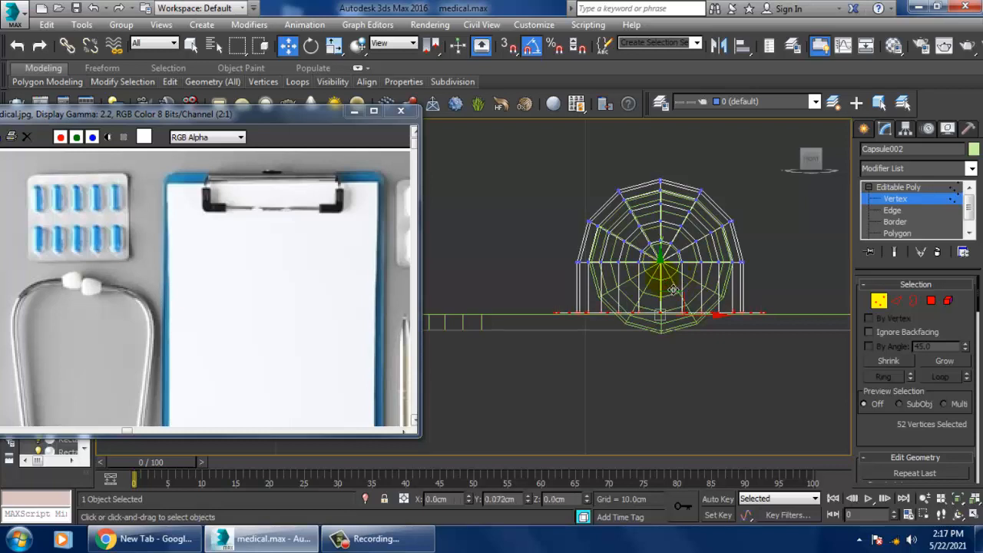
{"action": "left_click", "coordinate": [900, 186]}
Step: Raise the inner capsule inside the blister cover to about Z 2.32 cm
{"action": "left_click", "coordinate": [667, 332]}
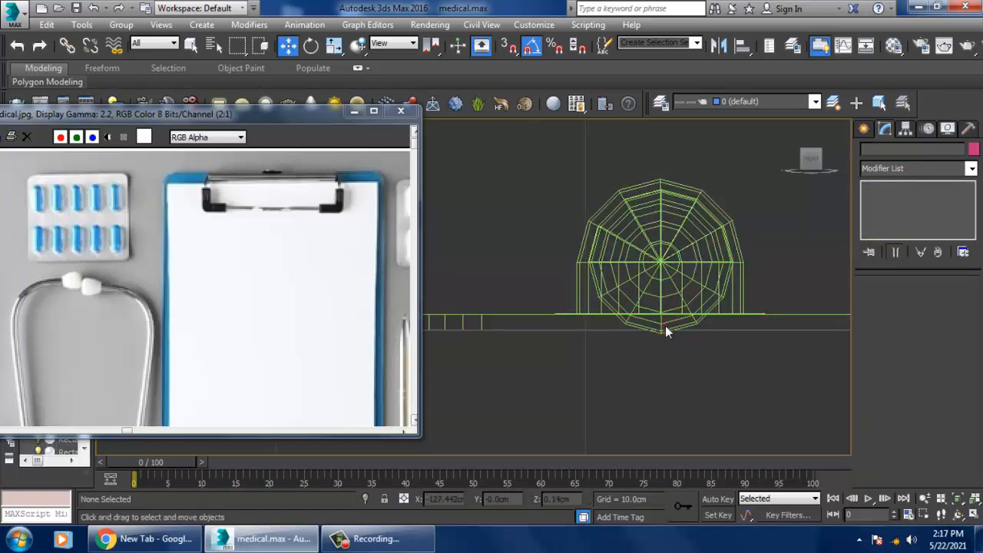
{"action": "left_click", "coordinate": [666, 332]}
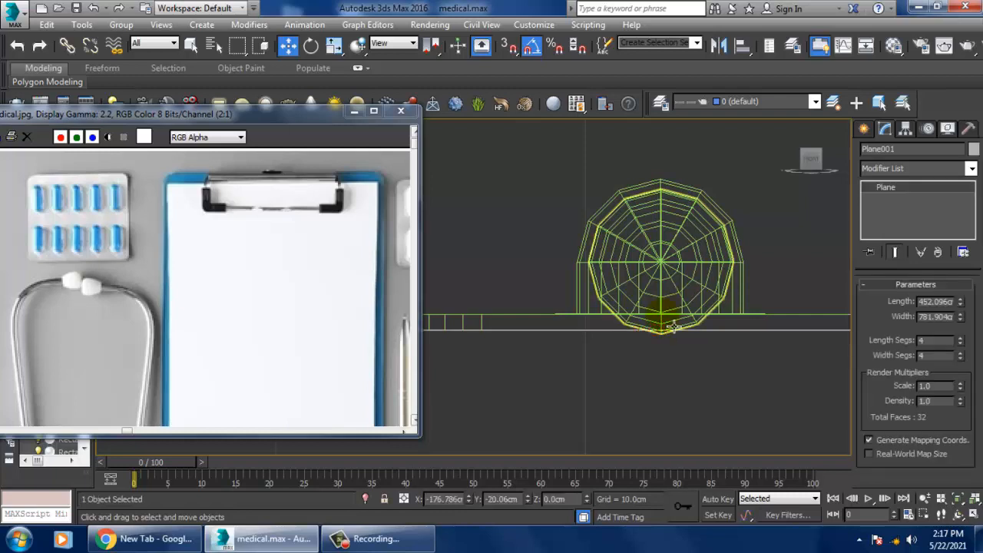
{"action": "left_click", "coordinate": [673, 334]}
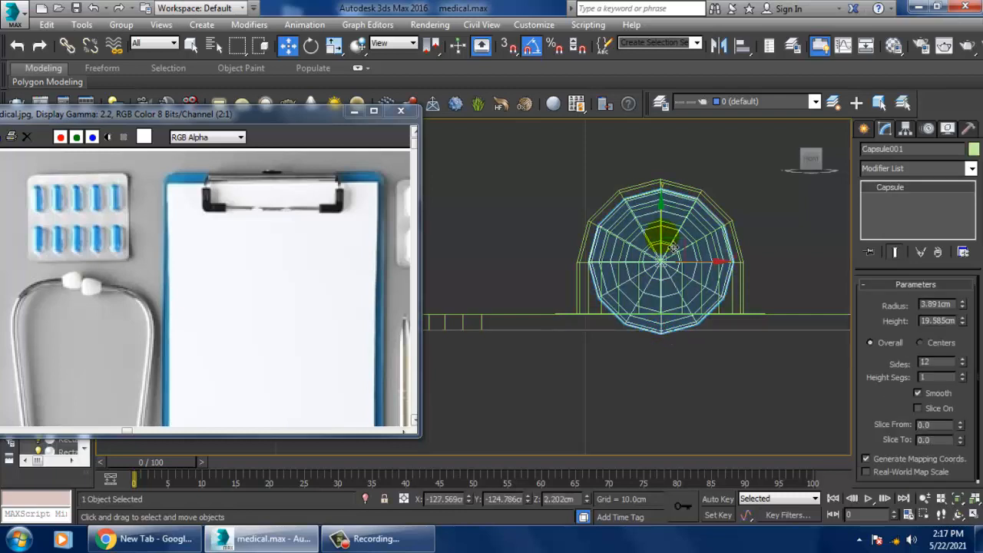
{"action": "left_click_drag", "start_coordinate": [672, 247], "coordinate": [666, 241]}
Step: Select the blister cover in the Perspective view and change the first sample material to the Architectural type
{"action": "key", "text": "alt+w"}
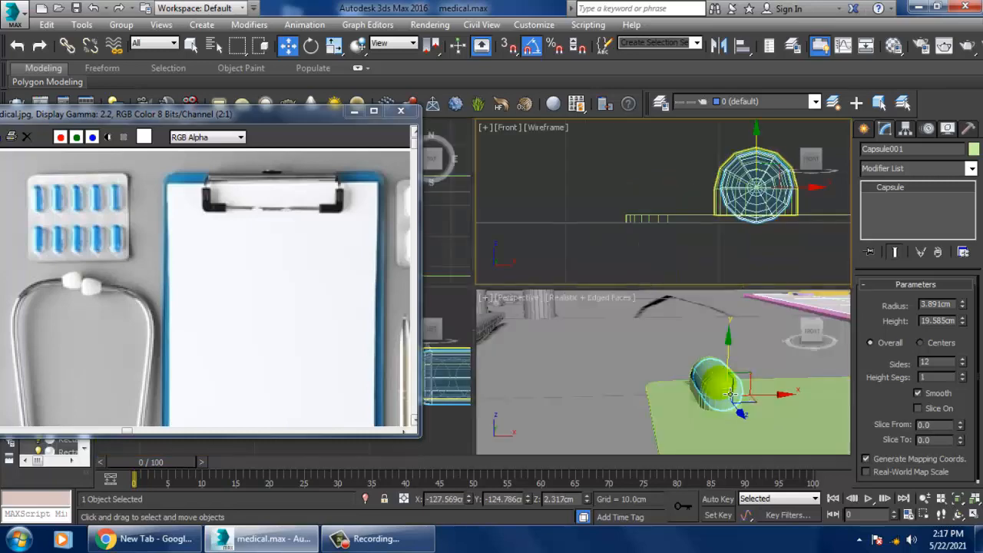
{"action": "right_click", "coordinate": [725, 390]}
{"action": "key", "text": "alt+w"}
{"action": "middle_click_drag", "start_coordinate": [739, 344], "coordinate": [723, 261], "text": "alt"}
{"action": "left_click", "coordinate": [723, 261]}
{"action": "left_click", "coordinate": [614, 332]}
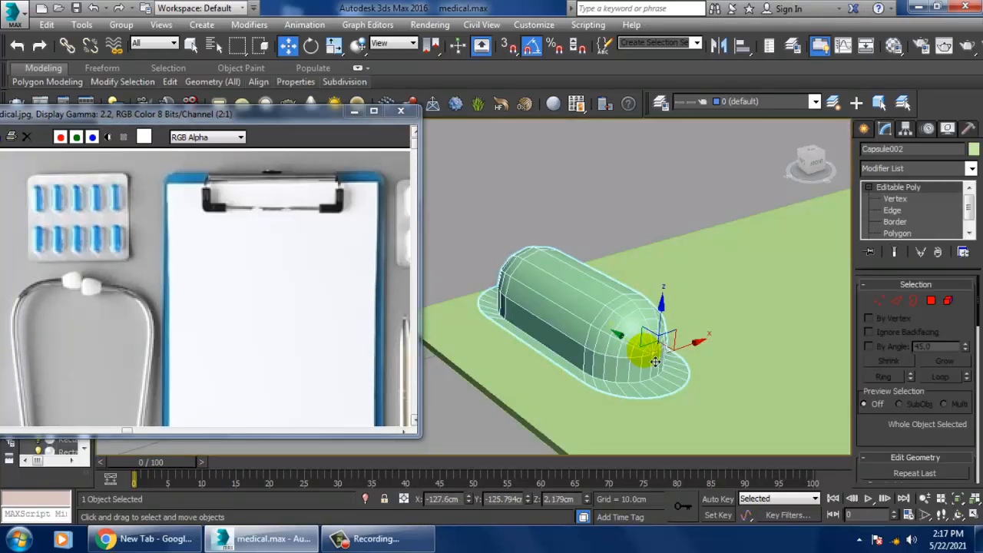
{"action": "key", "text": "m"}
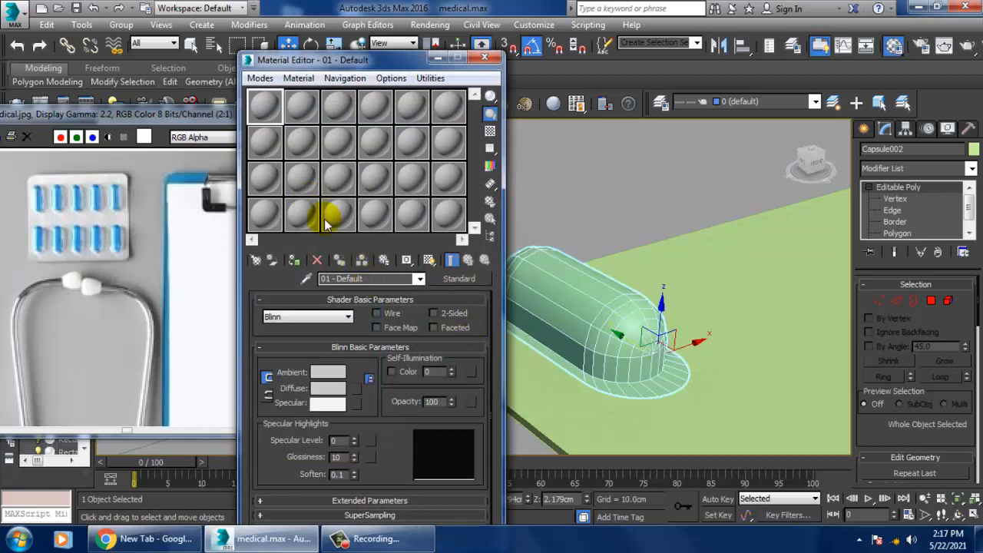
{"action": "left_click", "coordinate": [459, 282]}
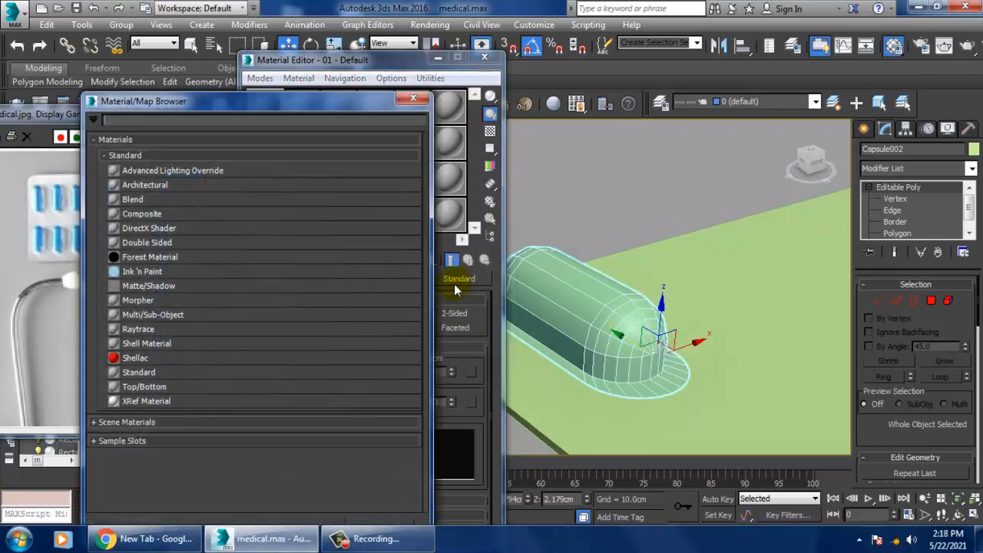
{"action": "double_click", "coordinate": [167, 192]}
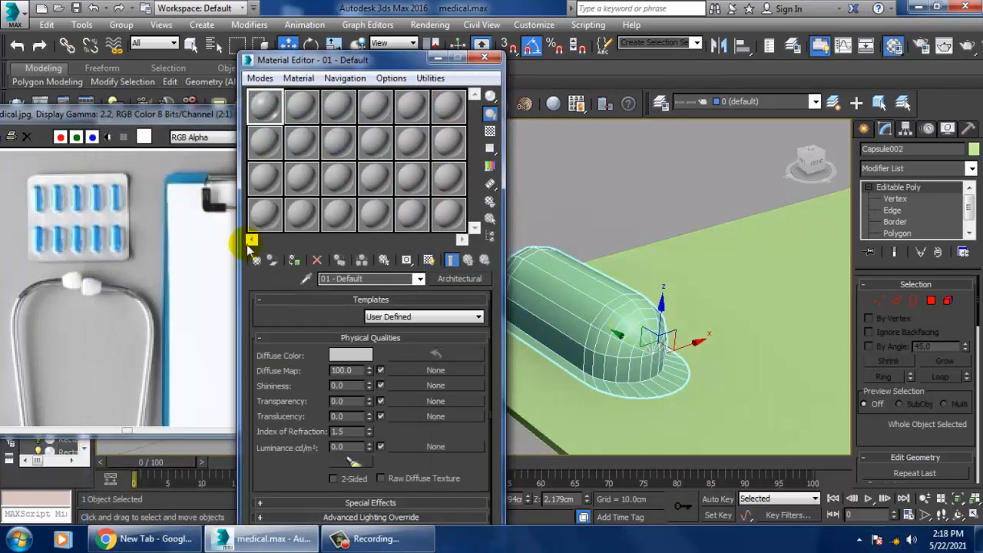
Step: Apply the Glass - Clear template to the Architectural material and assign it to the blister cover
{"action": "left_click", "coordinate": [422, 317]}
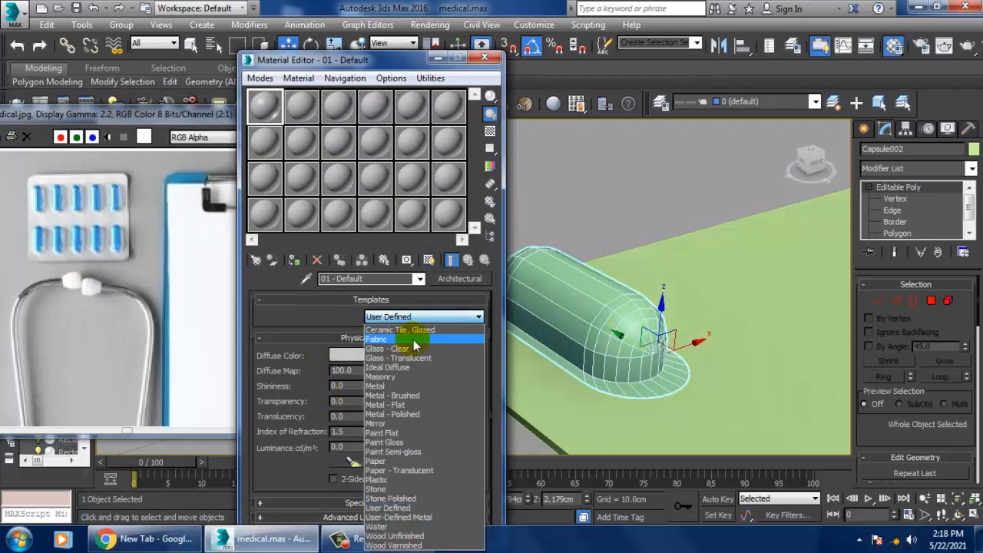
{"action": "left_click", "coordinate": [412, 347]}
{"action": "left_click", "coordinate": [296, 261]}
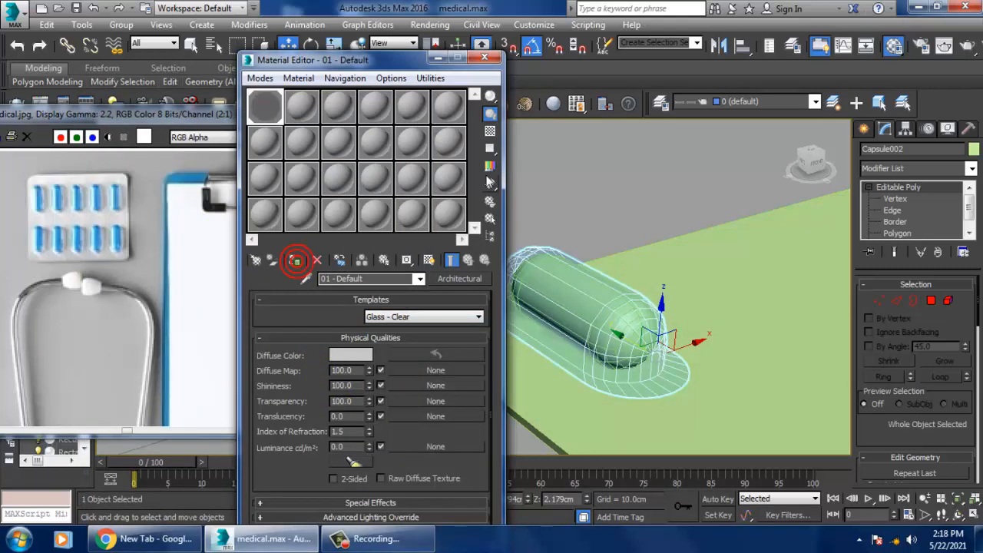
{"action": "left_click", "coordinate": [436, 59]}
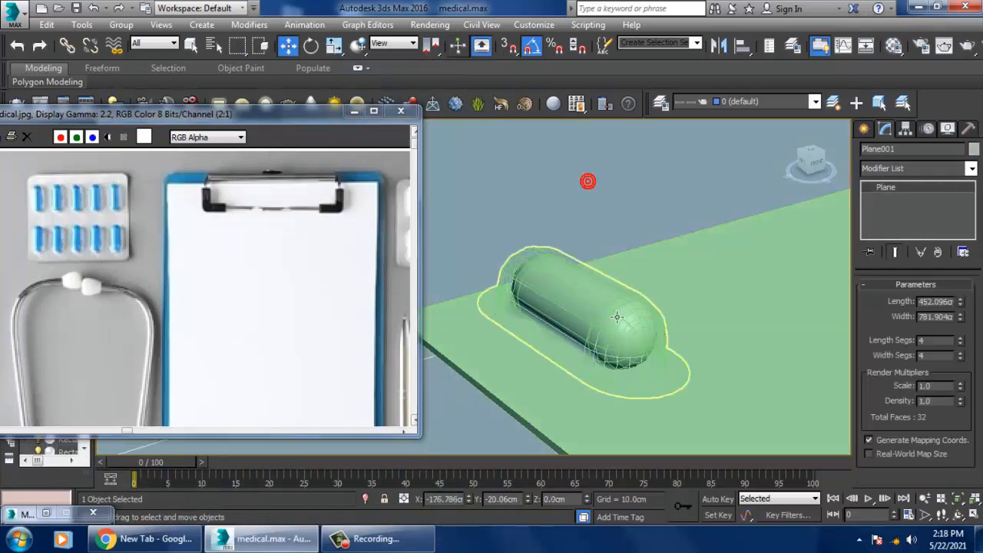
Step: Change the inner capsule's object color to dark blue
{"action": "left_click", "coordinate": [616, 317]}
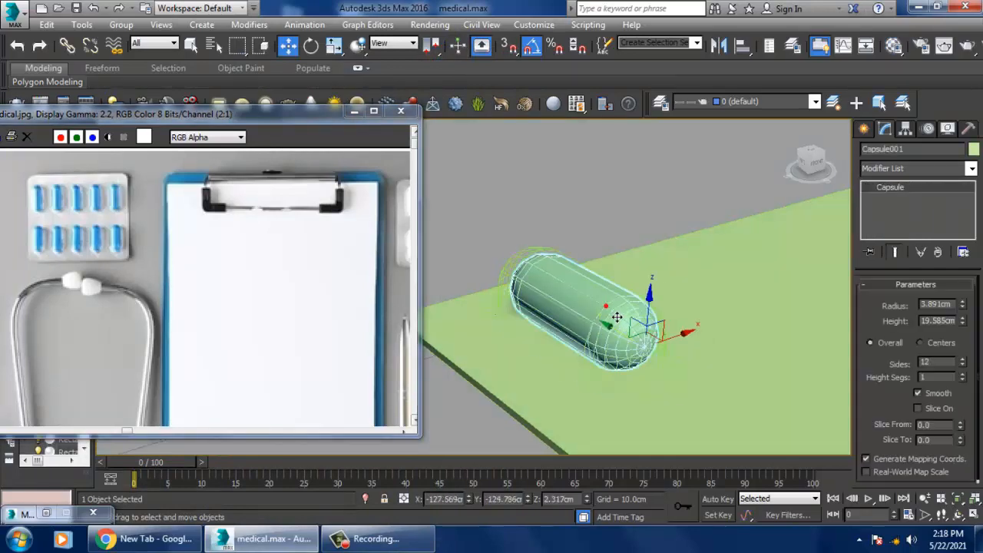
{"action": "left_click", "coordinate": [973, 149]}
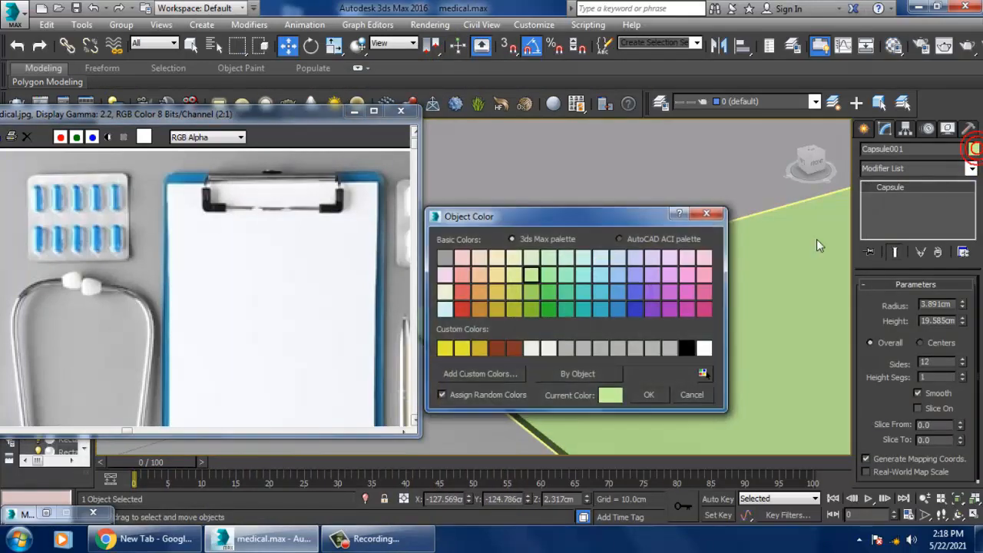
{"action": "left_click", "coordinate": [629, 309]}
{"action": "left_click", "coordinate": [648, 395]}
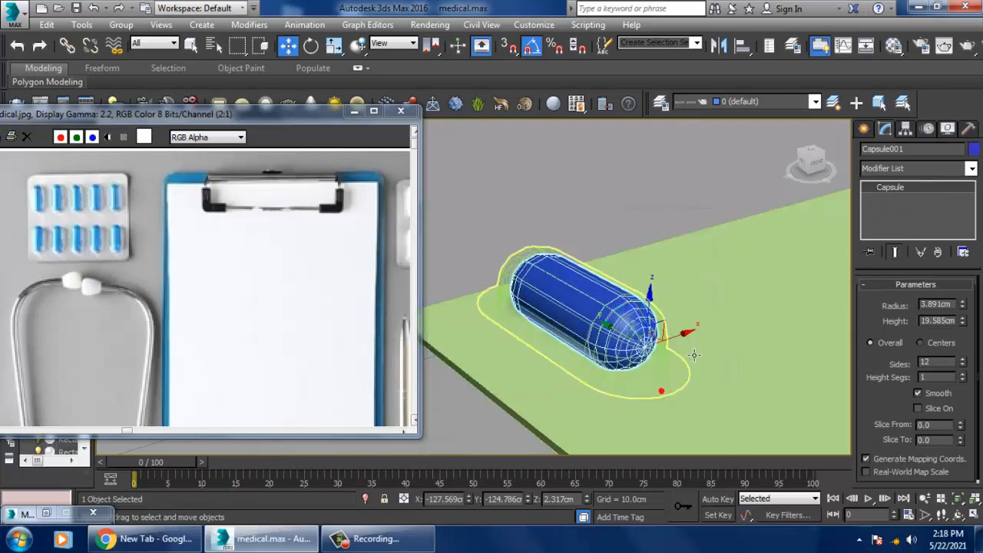
Step: Lower the Transparency of the blister cover's glass material to about 72
{"action": "left_click", "coordinate": [653, 368]}
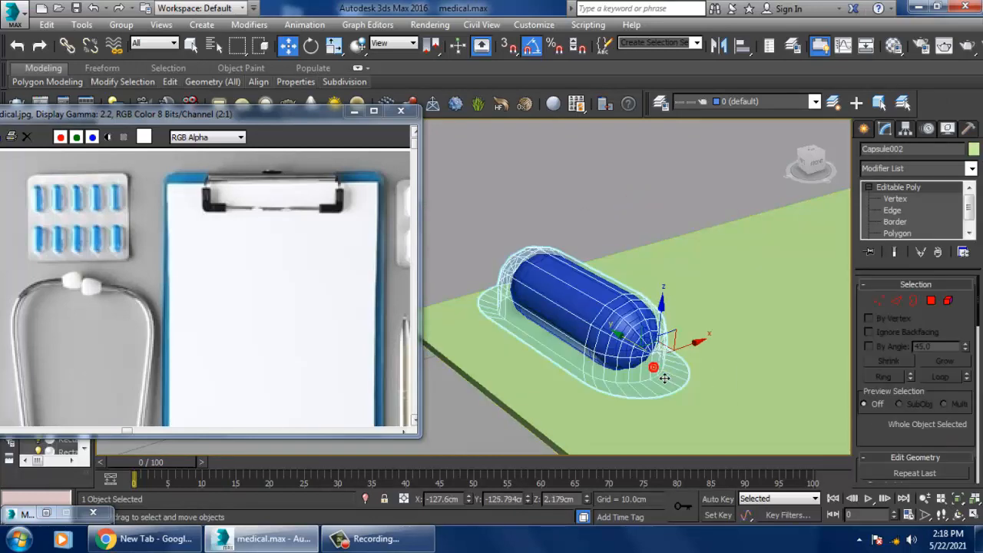
{"action": "key", "text": "m"}
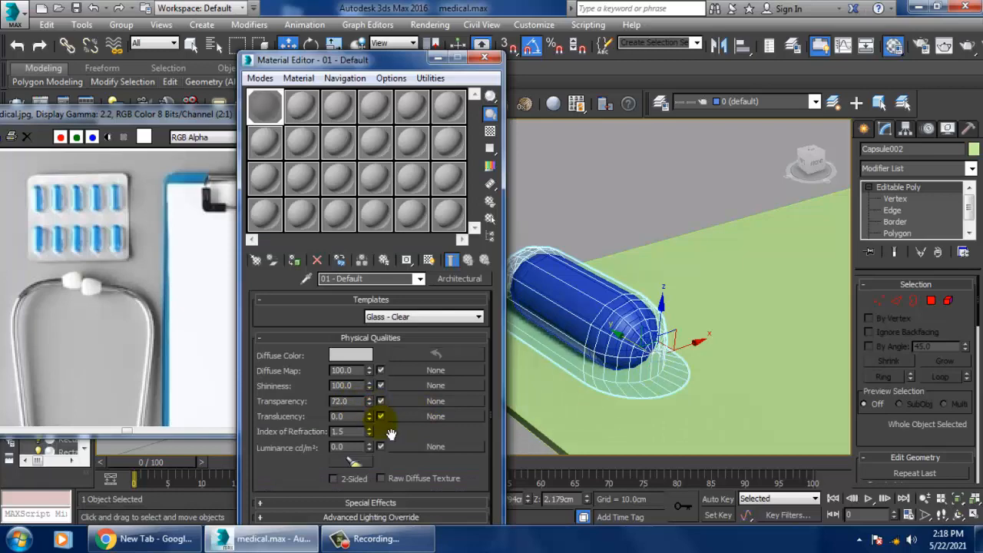
{"action": "left_click", "coordinate": [484, 58]}
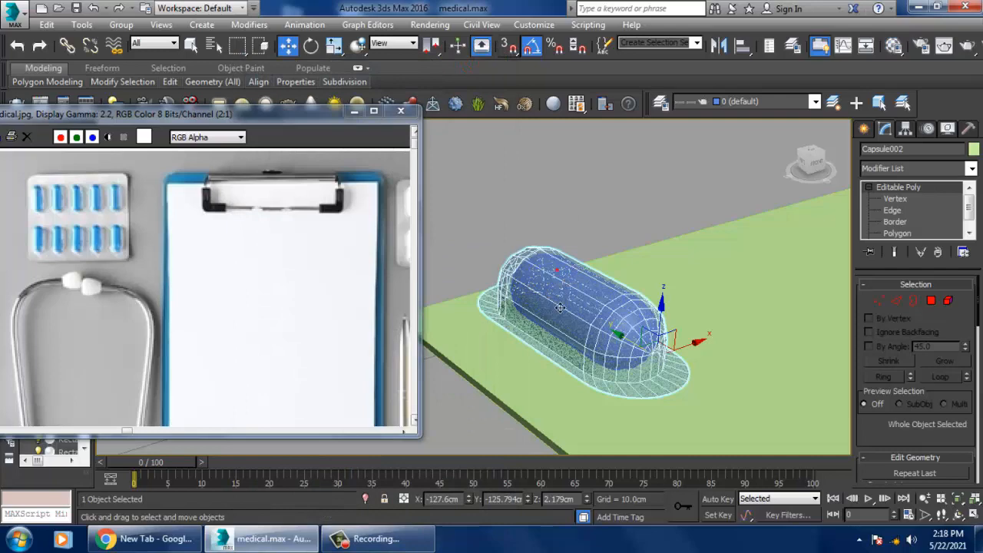
Step: Select the capsule together with its cover and scale both down slightly in the Top view so they sit inside the base's edge
{"action": "scroll", "coordinate": [559, 307], "scroll_direction": "up", "scroll_amount": 5}
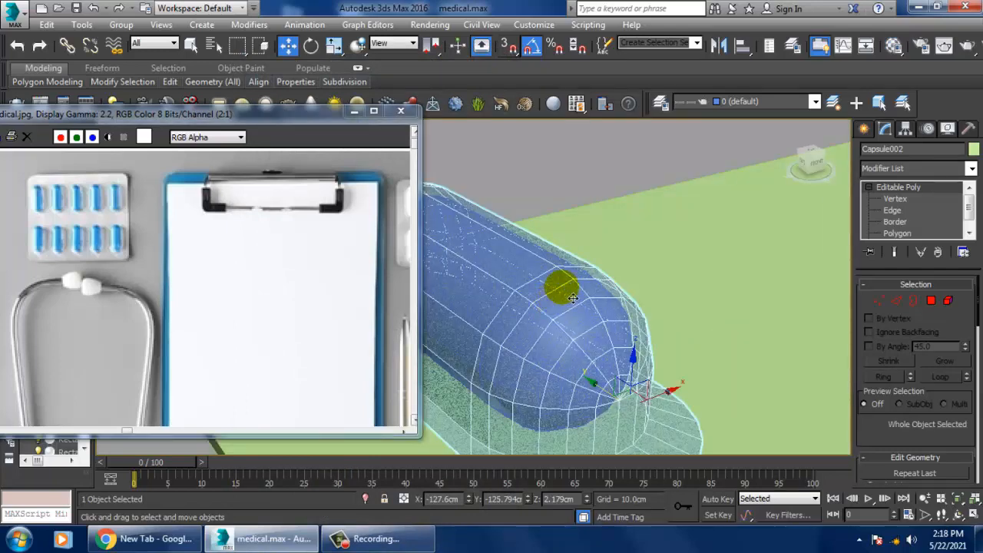
{"action": "middle_click_drag", "start_coordinate": [572, 298], "coordinate": [533, 242], "text": "alt"}
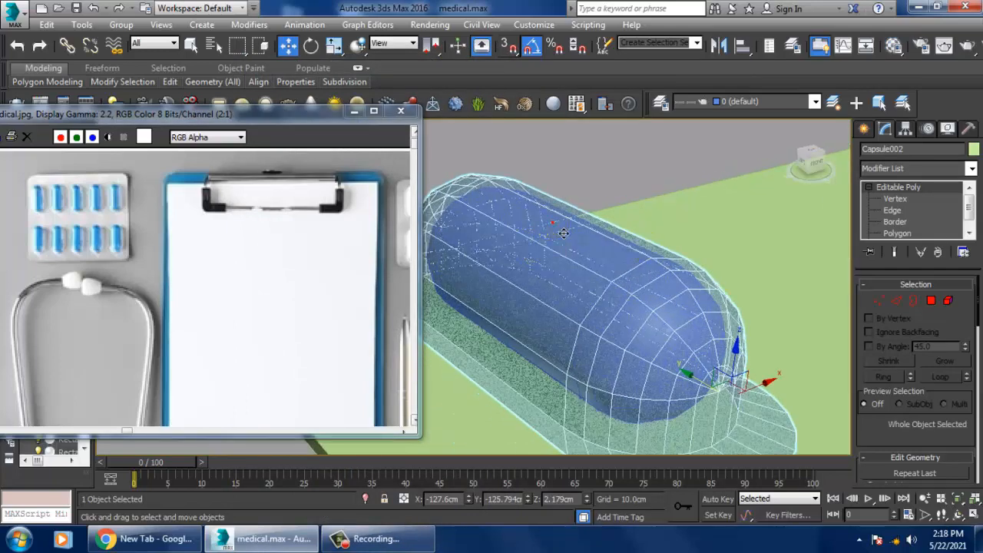
{"action": "left_click", "coordinate": [639, 168]}
{"action": "left_click", "coordinate": [637, 289]}
{"action": "left_click", "coordinate": [636, 289]}
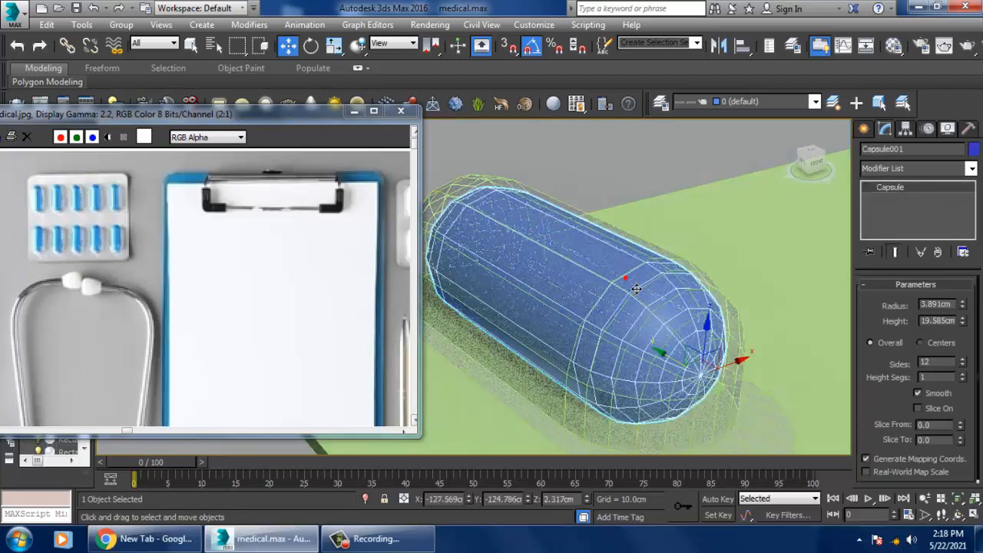
{"action": "left_click", "coordinate": [745, 340], "text": "ctrl"}
{"action": "key", "text": "alt+w"}
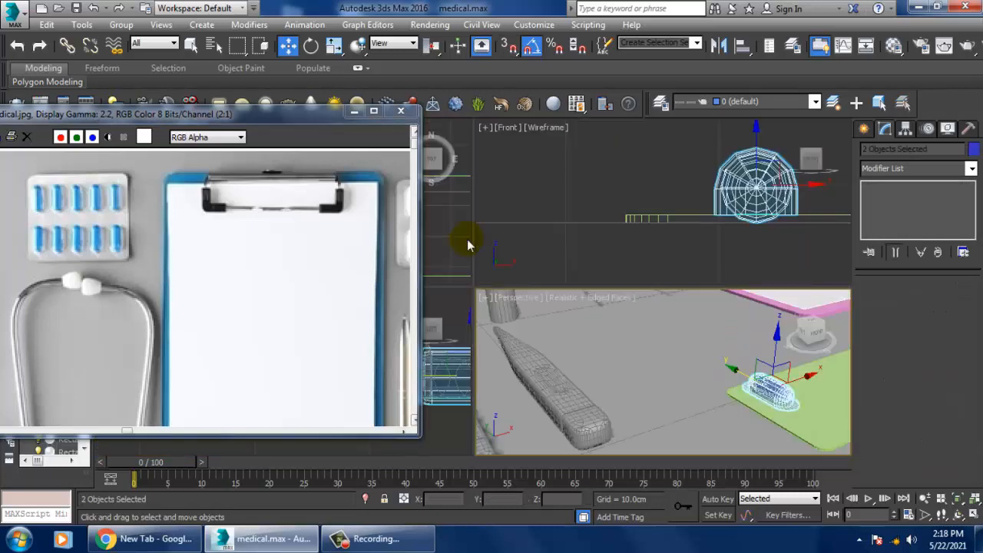
{"action": "right_click", "coordinate": [436, 237]}
{"action": "key", "text": "alt+w"}
{"action": "middle_click_drag", "start_coordinate": [612, 273], "coordinate": [574, 278]}
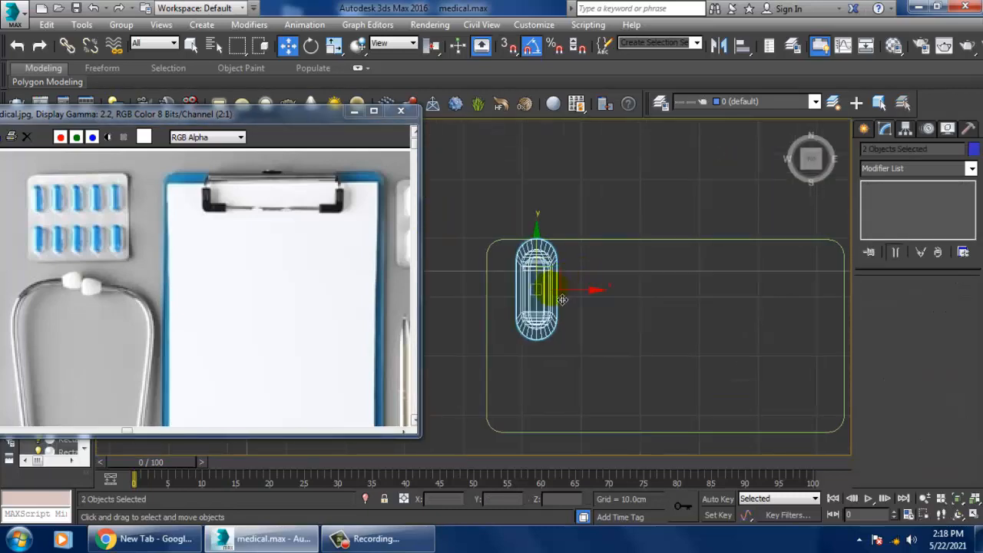
{"action": "key", "text": "r"}
{"action": "mouse_move", "coordinate": [548, 299]}
{"action": "left_mouse_down"}
{"action": "mouse_move", "coordinate": [571, 320]}
{"action": "mouse_move", "coordinate": [575, 299]}
{"action": "mouse_move", "coordinate": [641, 304]}
{"action": "mouse_move", "coordinate": [632, 299]}
{"action": "left_mouse_up"}
Step: Clone the capsule and its cover along X as four copies, forming an evenly spaced row of five across the base
{"action": "key", "text": "w"}
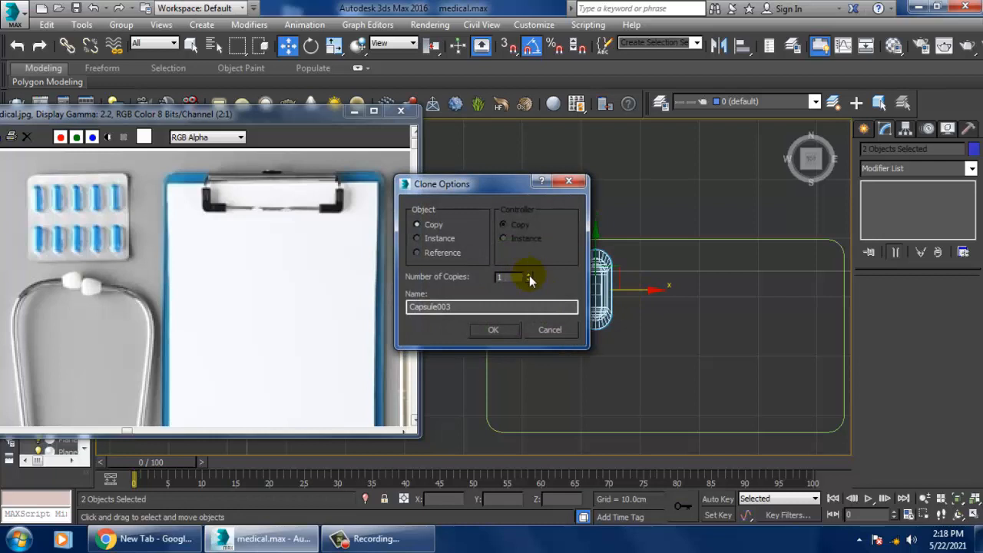
{"action": "left_click", "coordinate": [504, 335]}
{"action": "mouse_move", "coordinate": [660, 313]}
{"action": "middle_mouse_down"}
{"action": "mouse_move", "coordinate": [553, 305]}
{"action": "mouse_move", "coordinate": [761, 320]}
{"action": "middle_mouse_up"}
{"action": "scroll", "coordinate": [668, 314], "scroll_direction": "down", "scroll_amount": 4}
Step: Select the five capsules with their covers, without base or ground plane, and clone them once along Y as a second row
{"action": "left_click_drag", "start_coordinate": [805, 347], "coordinate": [806, 366]}
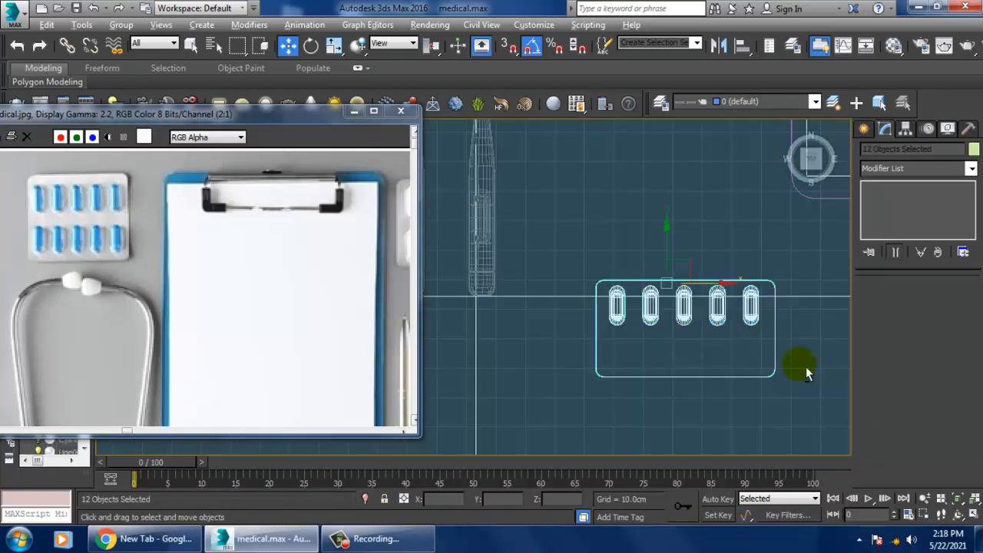
{"action": "left_click", "coordinate": [683, 284], "text": "alt"}
{"action": "left_click", "coordinate": [787, 278], "text": "alt"}
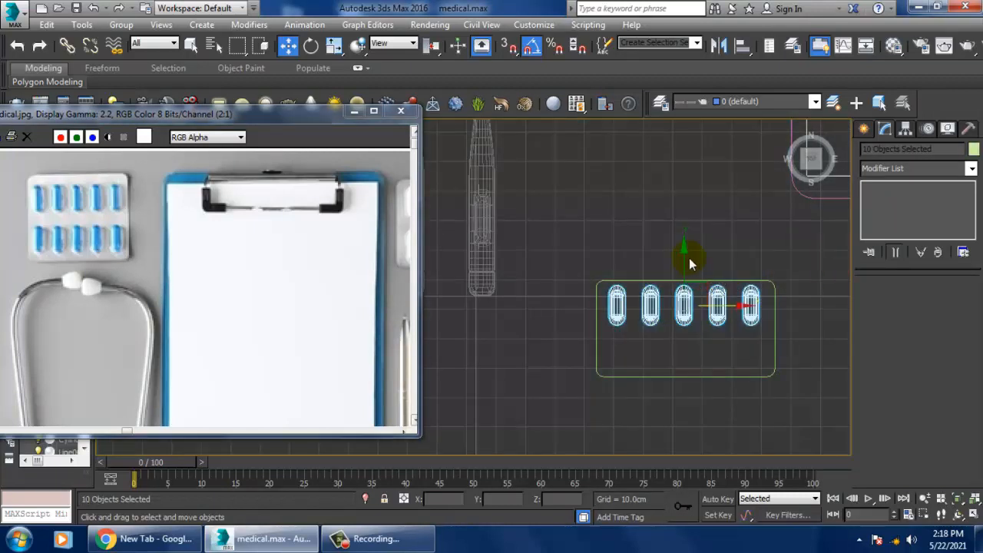
{"action": "left_click_drag", "start_coordinate": [695, 268], "coordinate": [715, 315], "text": "shift"}
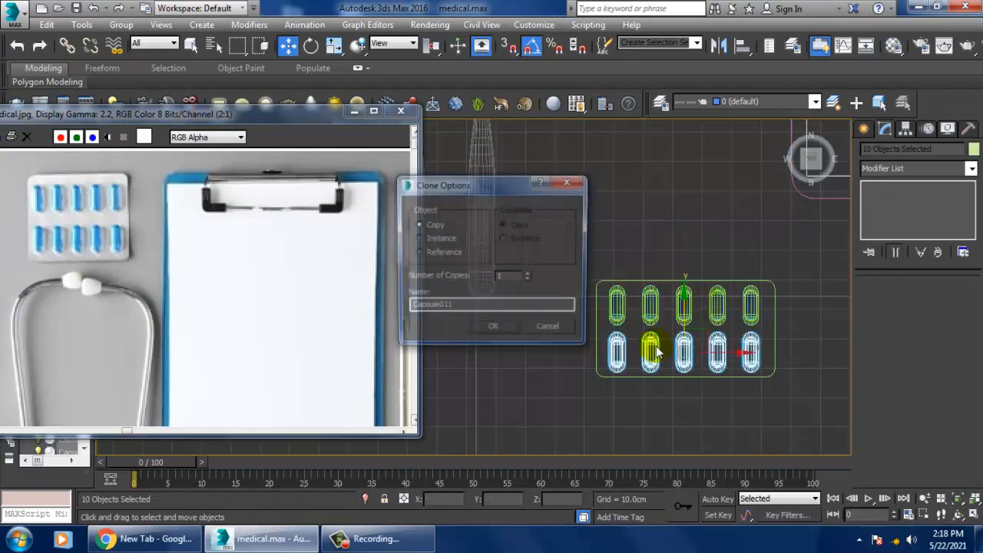
{"action": "left_click", "coordinate": [508, 332]}
Step: Inspect the ten-capsule blister pack and its surroundings from several angles in the Perspective view
{"action": "key", "text": "alt+w"}
{"action": "middle_click", "coordinate": [774, 393]}
{"action": "key", "text": "z"}
{"action": "key", "text": "alt+w"}
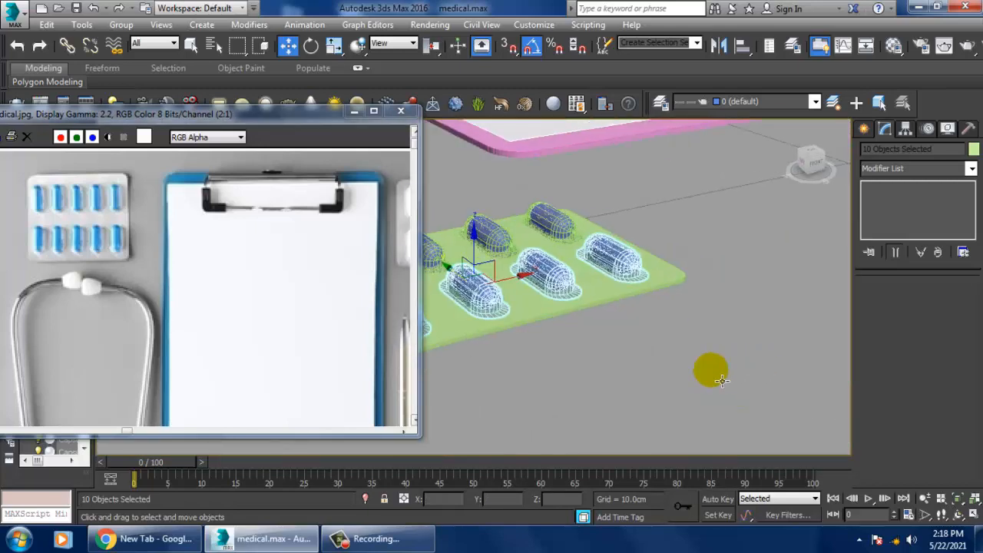
{"action": "left_click", "coordinate": [617, 361]}
{"action": "middle_click_drag", "start_coordinate": [618, 361], "coordinate": [651, 355], "text": "alt"}
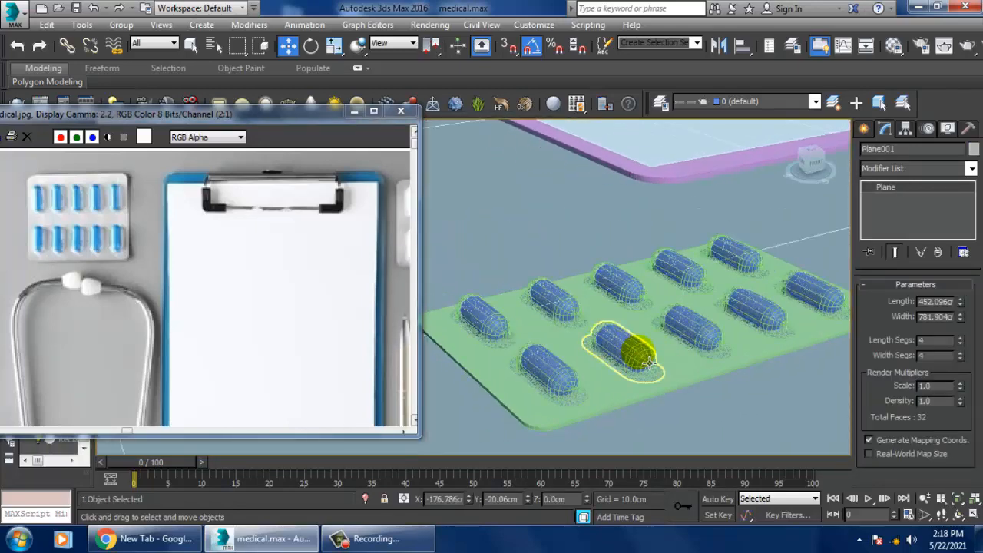
{"action": "scroll", "coordinate": [653, 357], "scroll_direction": "down", "scroll_amount": 6}
{"action": "left_click", "coordinate": [770, 204]}
{"action": "scroll", "coordinate": [677, 309], "scroll_direction": "up", "scroll_amount": 5}
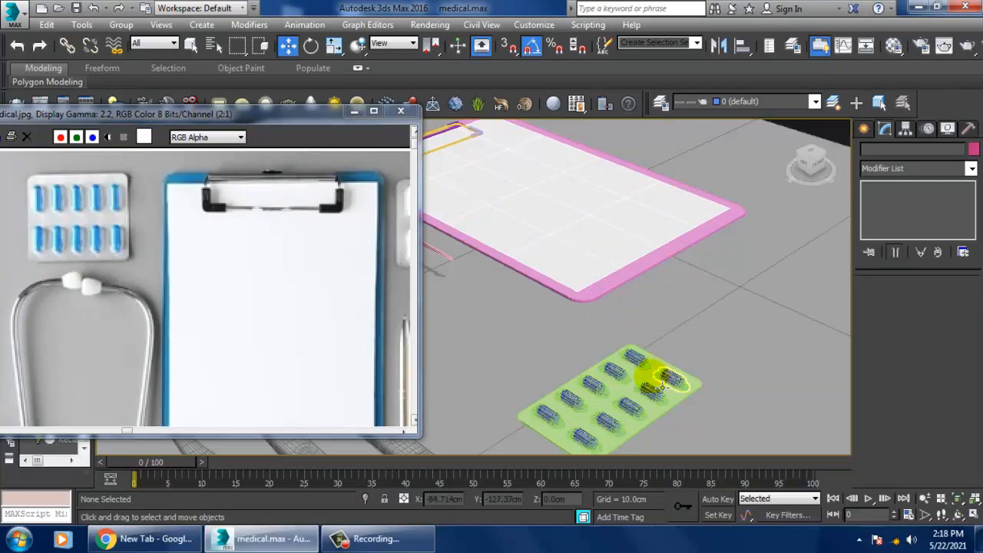
{"action": "middle_click_drag", "start_coordinate": [669, 390], "coordinate": [618, 392], "text": "alt"}
{"action": "scroll", "coordinate": [636, 381], "scroll_direction": "up", "scroll_amount": 4}
{"action": "scroll", "coordinate": [618, 388], "scroll_direction": "up", "scroll_amount": 5}
{"action": "scroll", "coordinate": [650, 390], "scroll_direction": "down", "scroll_amount": 8}
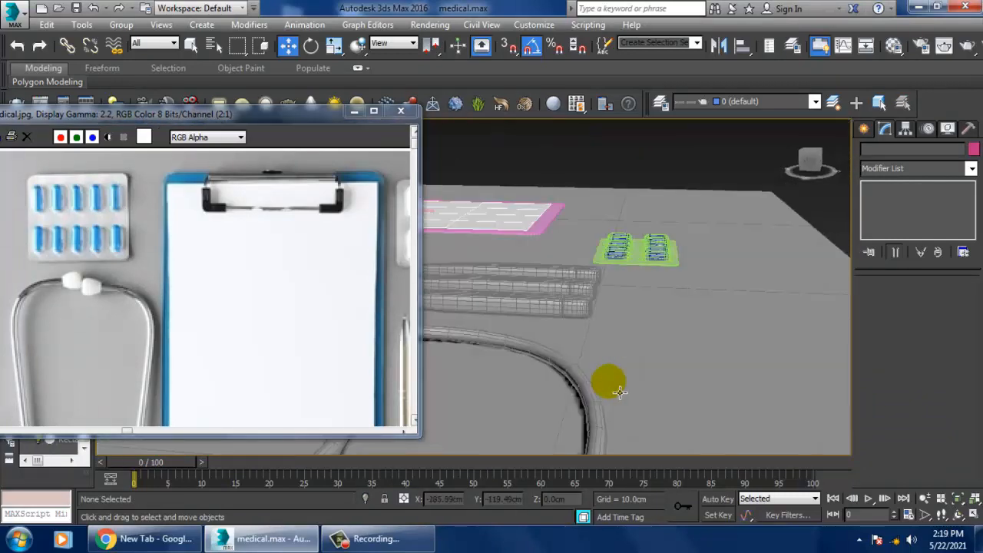
Step: Select the whole blister pack without the ground plane and neighbouring instrument, and clone it once along Y beside the clipboard
{"action": "left_click_drag", "start_coordinate": [697, 261], "coordinate": [698, 269]}
{"action": "left_click_drag", "start_coordinate": [726, 151], "coordinate": [794, 219], "text": "alt"}
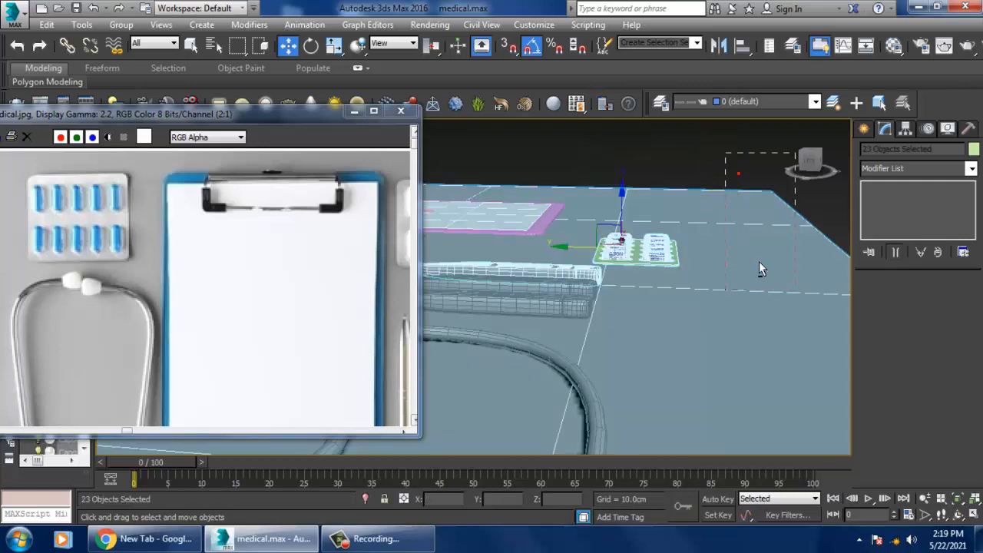
{"action": "middle_click_drag", "start_coordinate": [758, 261], "coordinate": [693, 298], "text": "alt"}
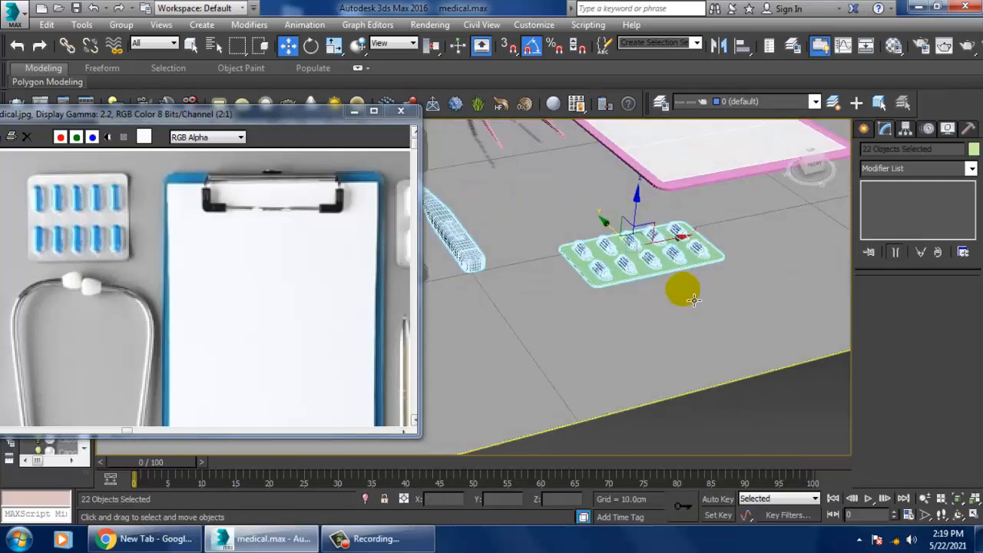
{"action": "left_click", "coordinate": [479, 265], "text": "alt"}
{"action": "scroll", "coordinate": [637, 279], "scroll_direction": "down", "scroll_amount": 5}
{"action": "middle_click_drag", "start_coordinate": [640, 313], "coordinate": [640, 362]}
{"action": "scroll", "coordinate": [607, 355], "scroll_direction": "up", "scroll_amount": 3}
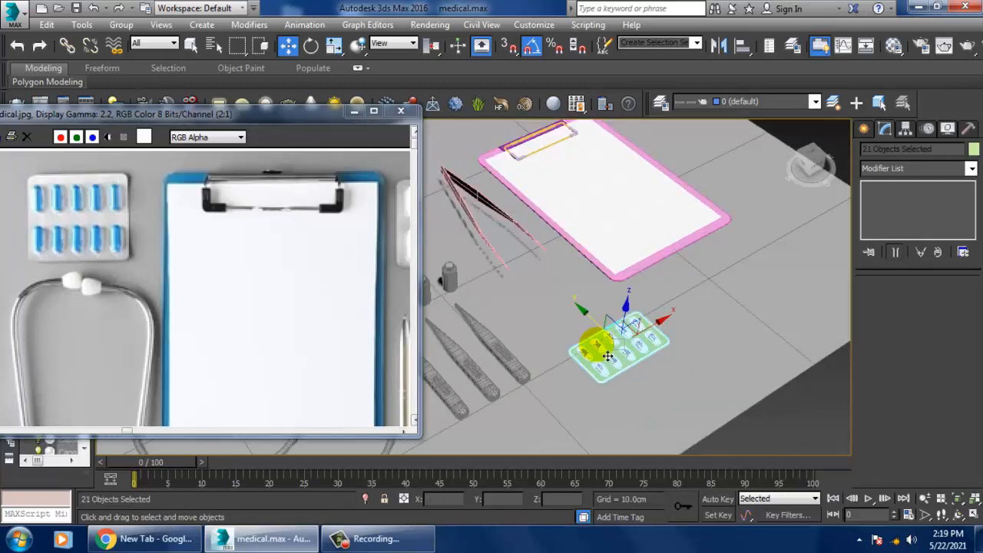
{"action": "mouse_move", "coordinate": [599, 325]}
{"action": "left_mouse_down"}
{"action": "mouse_move", "coordinate": [523, 275]}
{"action": "mouse_move", "coordinate": [588, 324]}
{"action": "left_mouse_up"}
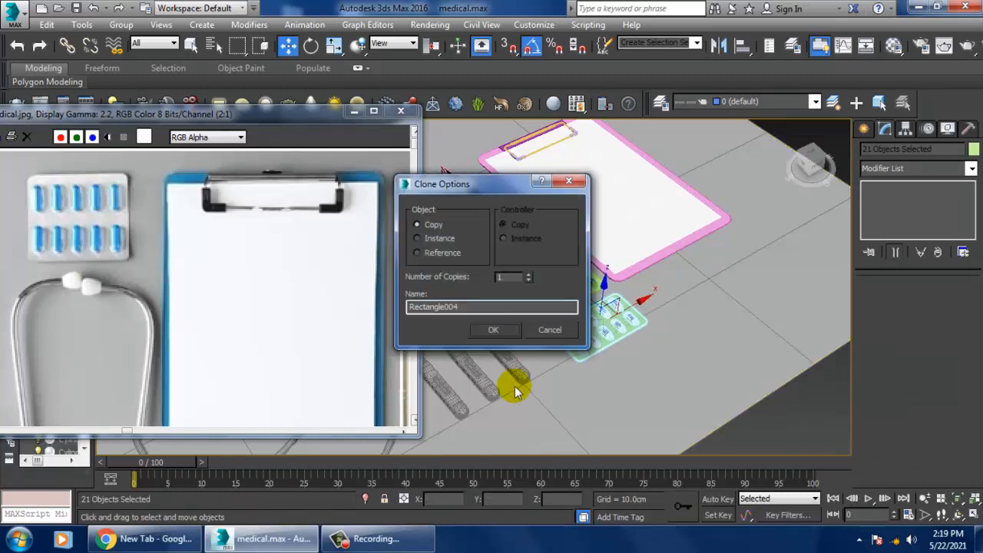
{"action": "left_click", "coordinate": [491, 330]}
Step: Clone the selected blister pack once more along Y, away from the clipboard, to make a third pack in line
{"action": "middle_click_drag", "start_coordinate": [643, 268], "coordinate": [607, 329], "text": "alt"}
{"action": "left_click_drag", "start_coordinate": [595, 321], "coordinate": [639, 355], "text": "shift"}
{"action": "left_click", "coordinate": [499, 330]}
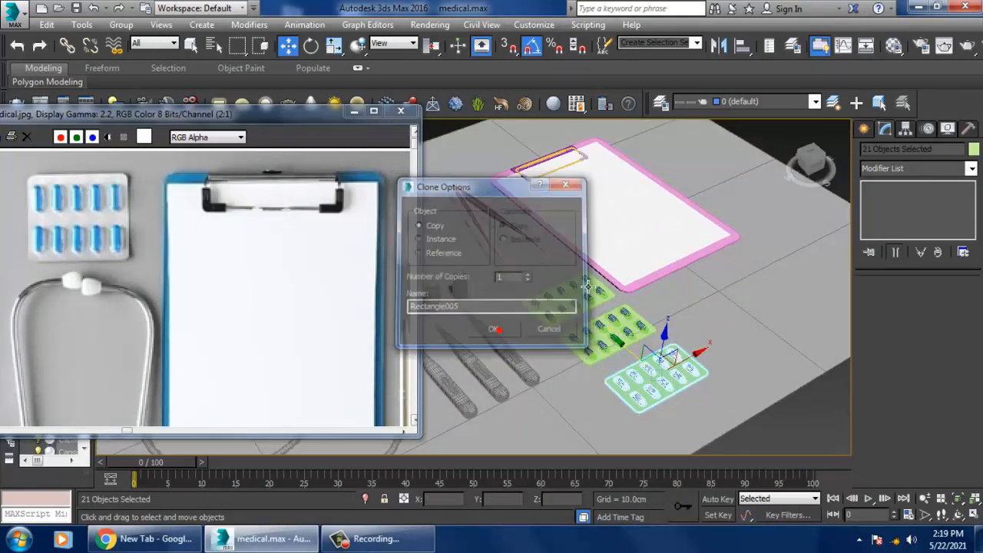
Step: Lower the tweezers beside the clipboard to about Z 4.96 cm, nearer the ground plane
{"action": "middle_click_drag", "start_coordinate": [489, 226], "coordinate": [584, 244]}
{"action": "left_click", "coordinate": [573, 243]}
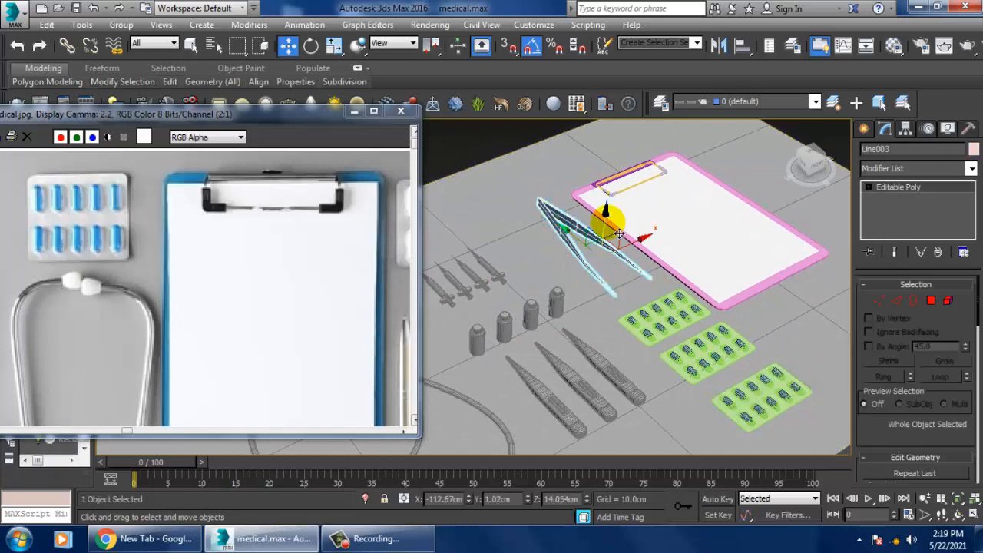
{"action": "left_click_drag", "start_coordinate": [609, 223], "coordinate": [609, 232]}
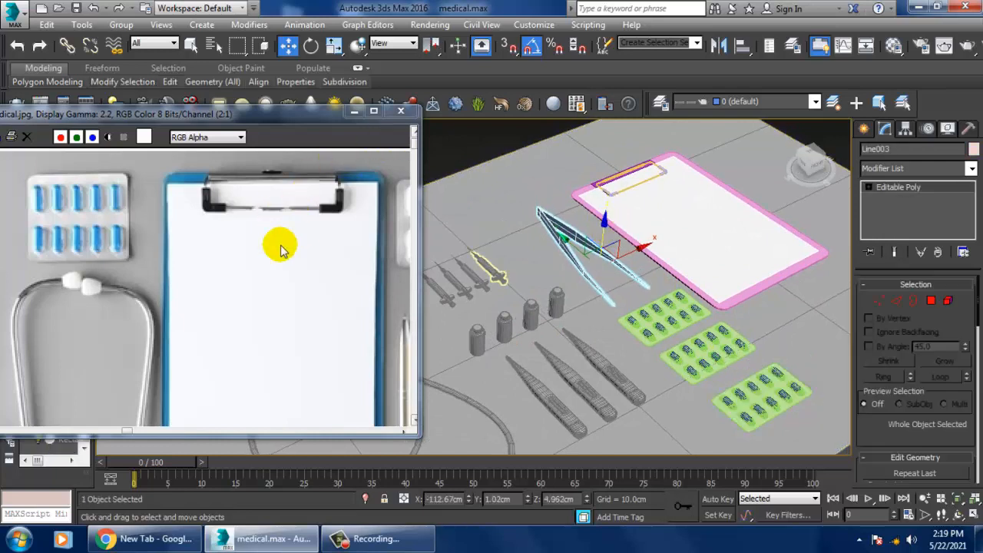
{"action": "scroll", "coordinate": [281, 248], "scroll_direction": "down", "scroll_amount": 1}
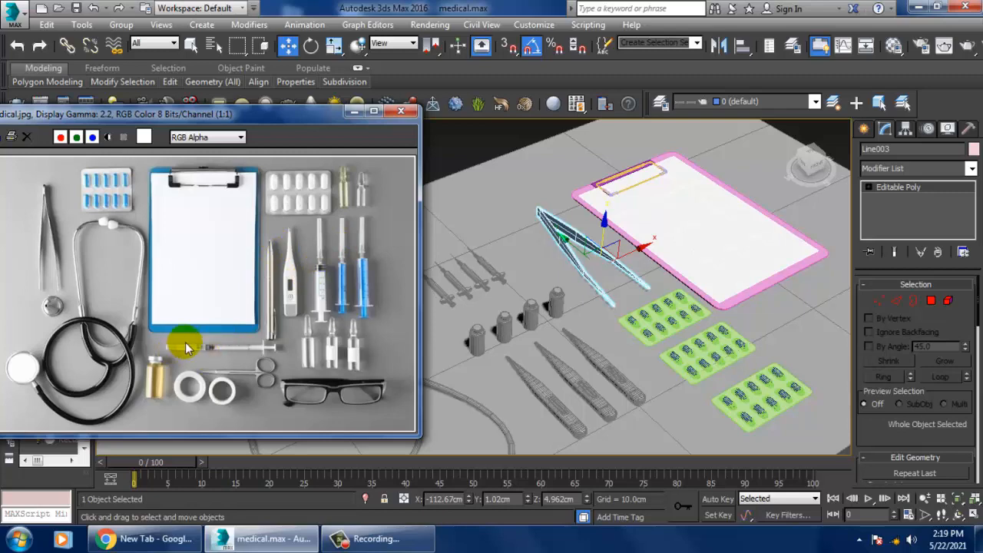
Step: Examine the scissors, tape rolls, ampoules and glasses up close in the medical.jpg reference, and minimize the reference image
{"action": "scroll", "coordinate": [292, 330], "scroll_direction": "up", "scroll_amount": 1}
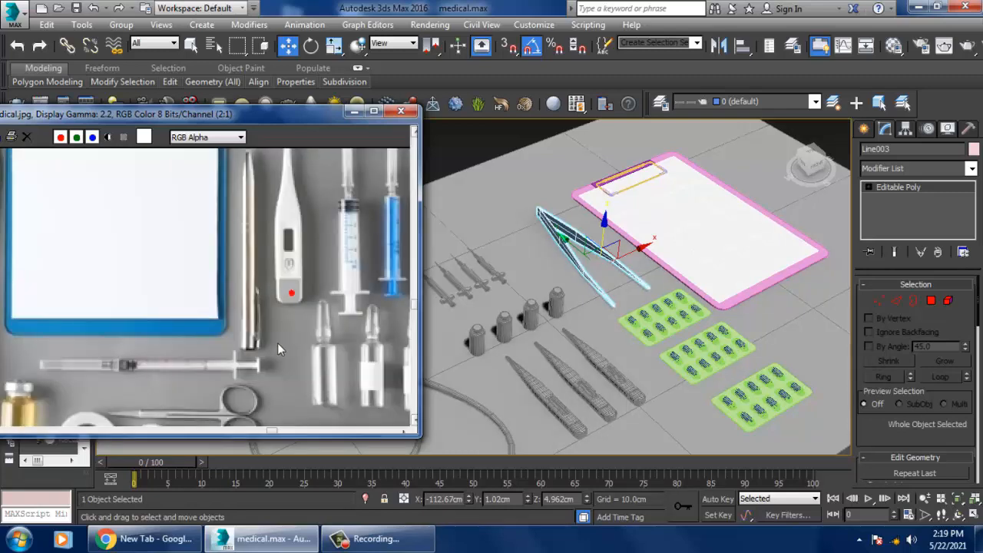
{"action": "middle_click_drag", "start_coordinate": [278, 343], "coordinate": [296, 232]}
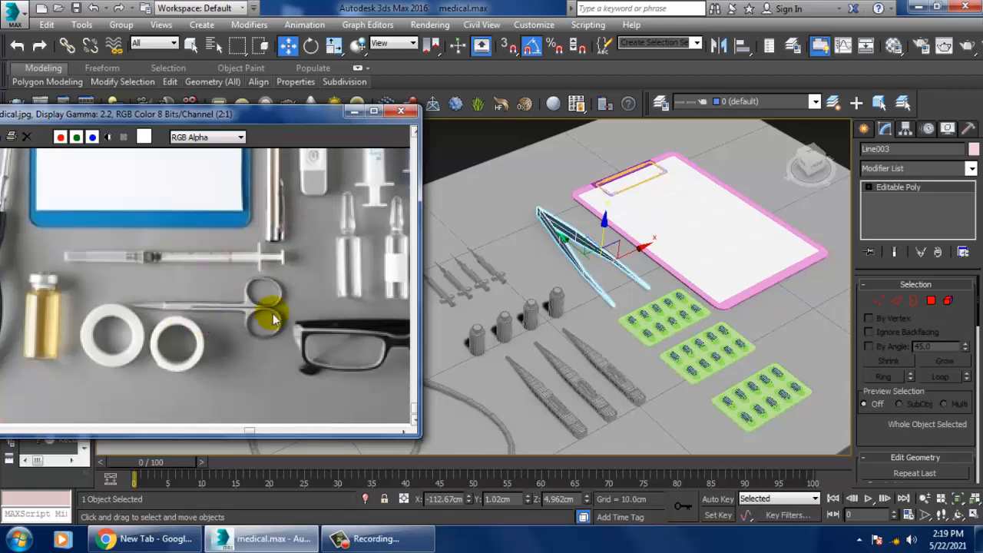
{"action": "middle_click_drag", "start_coordinate": [355, 351], "coordinate": [284, 325]}
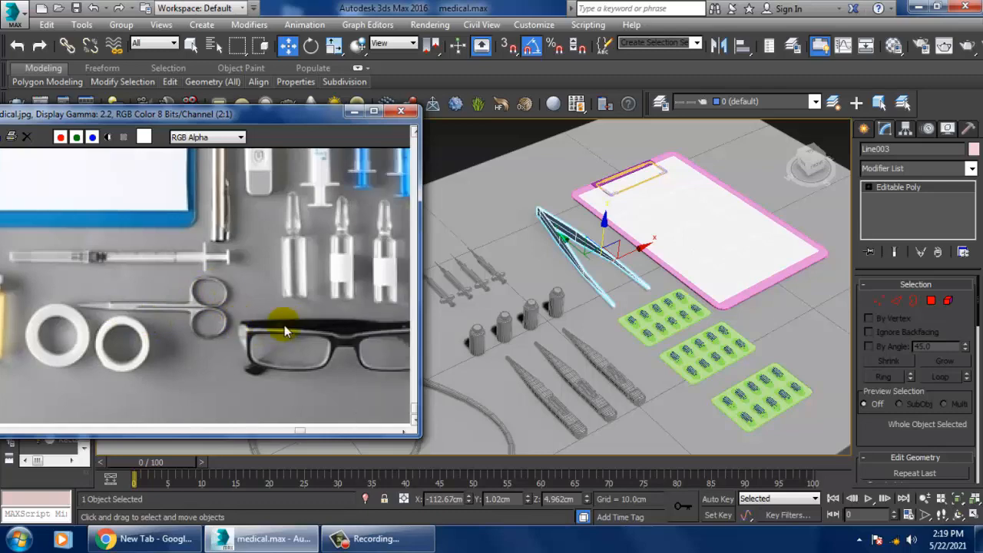
{"action": "scroll", "coordinate": [284, 325], "scroll_direction": "down", "scroll_amount": 1}
{"action": "left_click", "coordinate": [356, 113]}
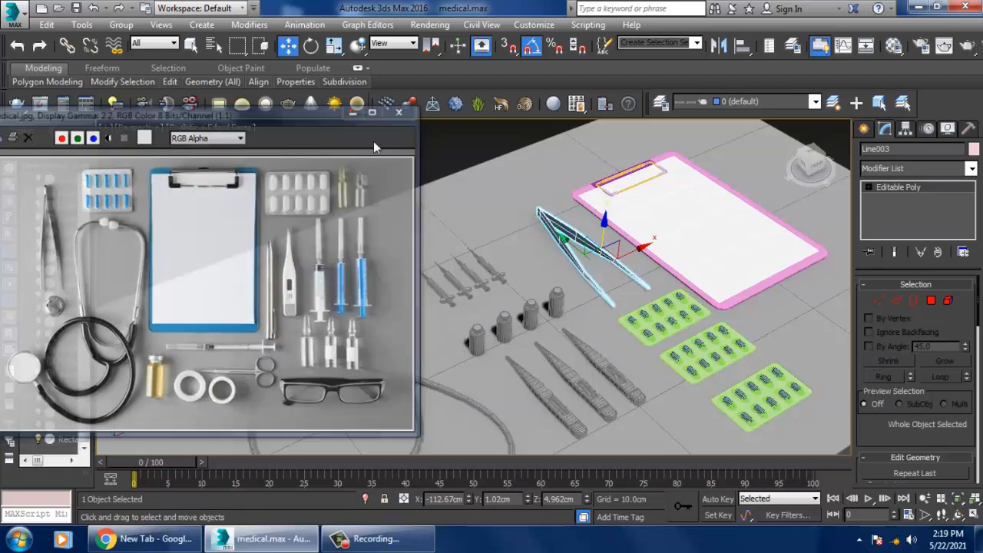
Step: Clear the selection and review the whole arrangement from a lower angle in the Perspective view with edged faces hidden
{"action": "left_click", "coordinate": [436, 140]}
{"action": "middle_click_drag", "start_coordinate": [679, 284], "coordinate": [617, 259], "text": "alt"}
{"action": "middle_click_drag", "start_coordinate": [640, 302], "coordinate": [549, 256]}
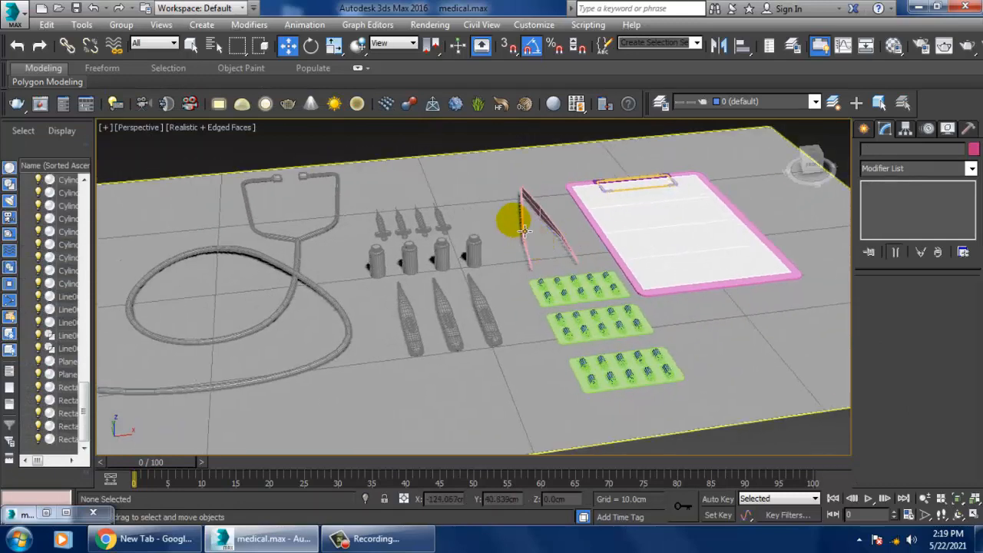
{"action": "key", "text": "F4"}
{"action": "middle_click_drag", "start_coordinate": [665, 351], "coordinate": [532, 267], "text": "alt"}
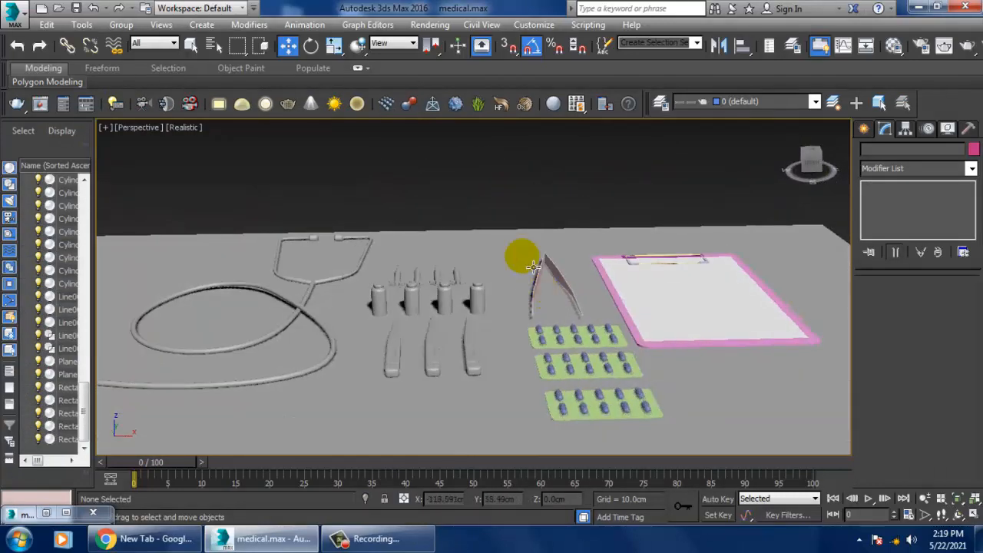
Step: Assign the second sample slot's Standard material, with Specular Level 66, to all scene objects and enable its shaded viewport display
{"action": "left_click_drag", "start_coordinate": [230, 176], "coordinate": [627, 432]}
{"action": "key", "text": "m"}
{"action": "left_click", "coordinate": [300, 106]}
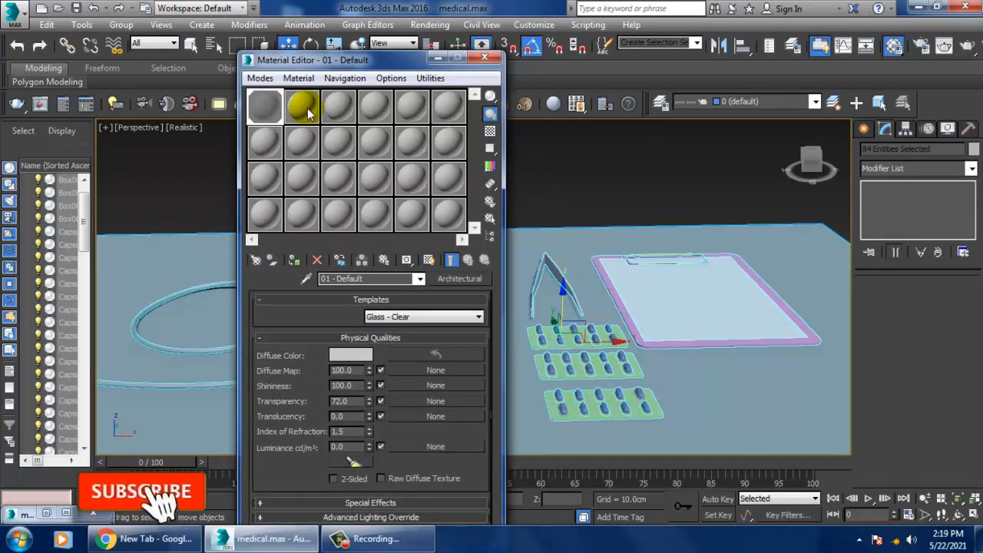
{"action": "left_click", "coordinate": [459, 279]}
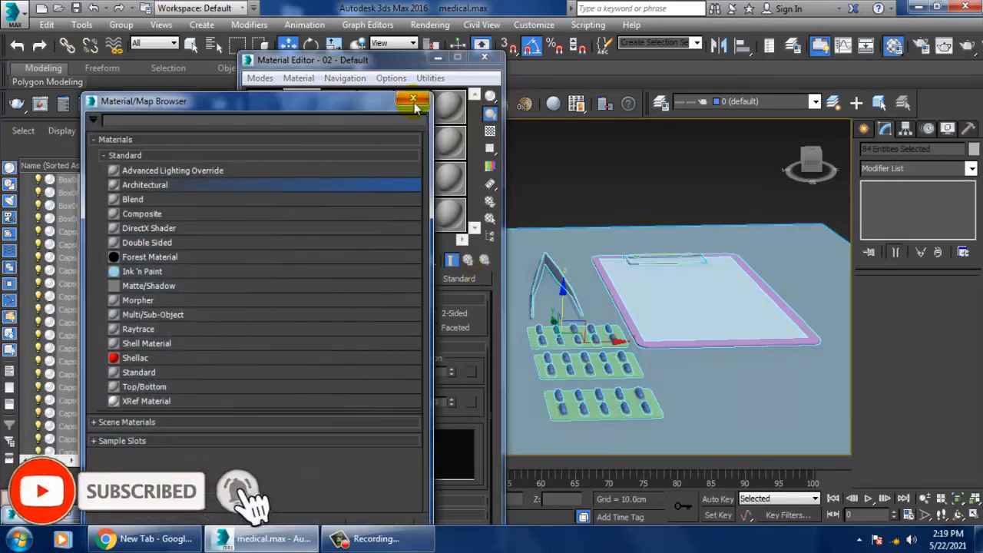
{"action": "left_click", "coordinate": [405, 103]}
{"action": "left_click_drag", "start_coordinate": [355, 442], "coordinate": [377, 406]}
{"action": "left_click", "coordinate": [294, 259]}
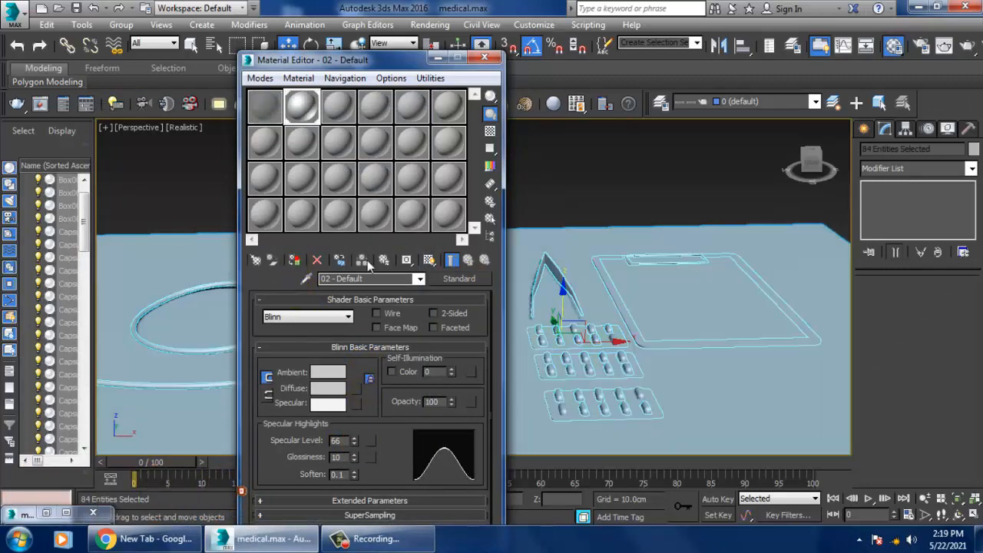
{"action": "left_click", "coordinate": [428, 260]}
{"action": "left_click", "coordinate": [441, 61]}
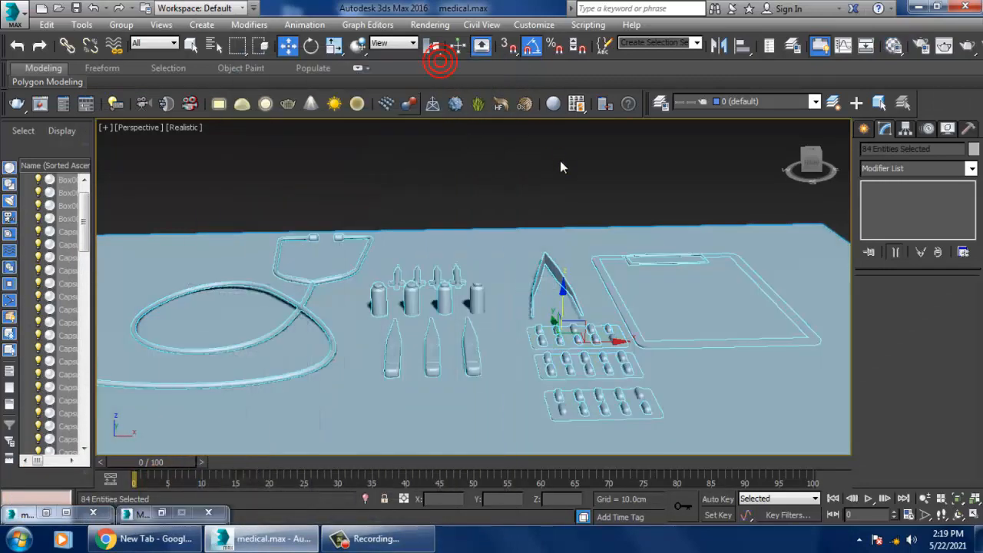
Step: Inspect all the medical models on the ground plane from several angles, with and without edged faces
{"action": "left_click", "coordinate": [560, 160]}
{"action": "middle_click_drag", "start_coordinate": [608, 326], "coordinate": [683, 363], "text": "alt"}
{"action": "key", "text": "F4"}
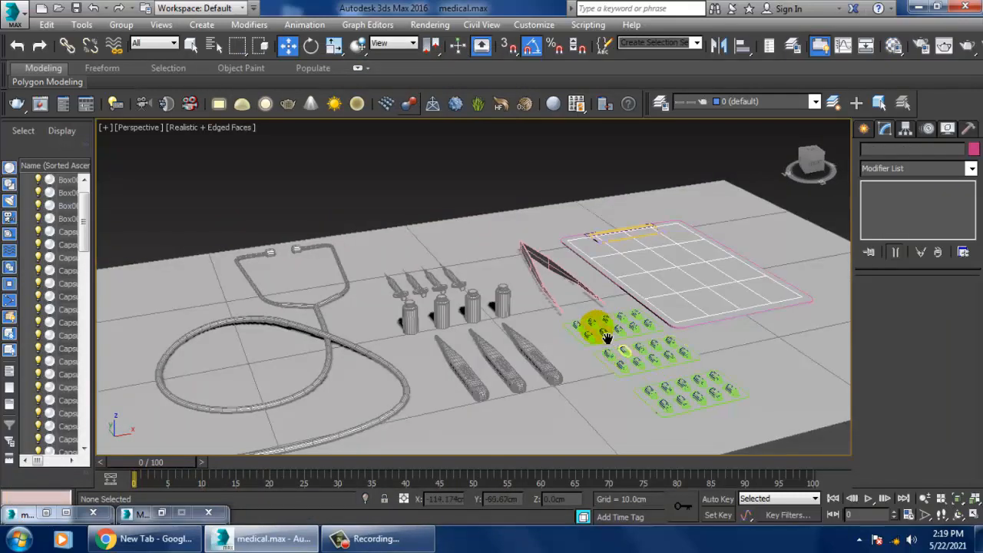
{"action": "middle_click_drag", "start_coordinate": [607, 340], "coordinate": [597, 323]}
{"action": "scroll", "coordinate": [597, 324], "scroll_direction": "up", "scroll_amount": 3}
{"action": "middle_click_drag", "start_coordinate": [711, 340], "coordinate": [644, 336]}
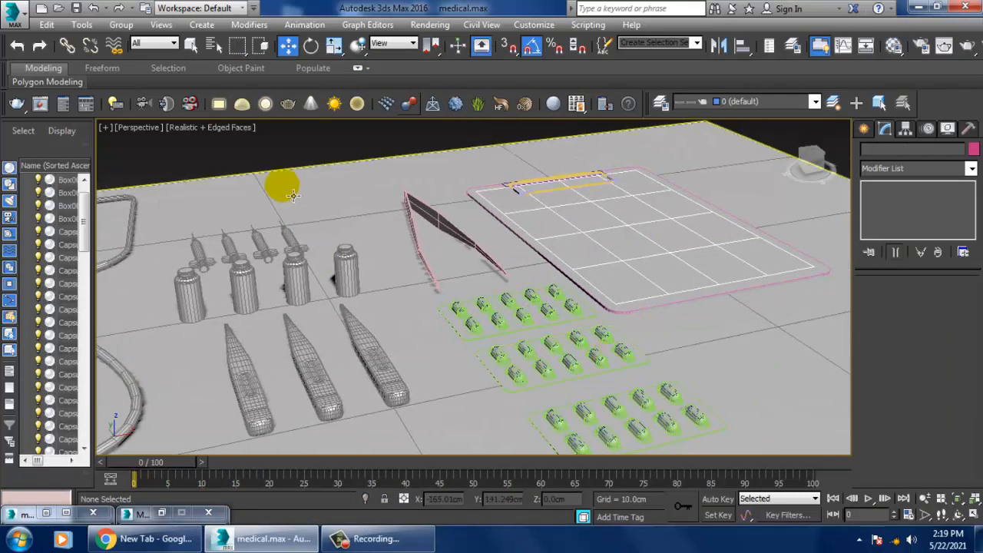
{"action": "key", "text": "F4"}
{"action": "middle_click_drag", "start_coordinate": [532, 356], "coordinate": [629, 324], "text": "alt"}
{"action": "left_click", "coordinate": [550, 360]}
{"action": "scroll", "coordinate": [552, 364], "scroll_direction": "down", "scroll_amount": 4}
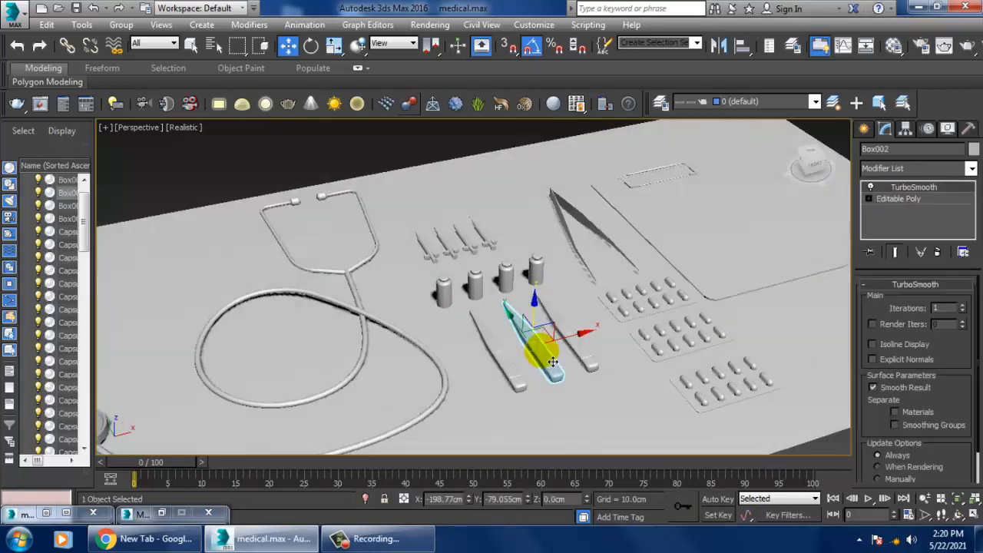
{"action": "middle_click_drag", "start_coordinate": [553, 363], "coordinate": [621, 299], "text": "alt"}
{"action": "left_click", "coordinate": [618, 295]}
{"action": "key", "text": "F4"}
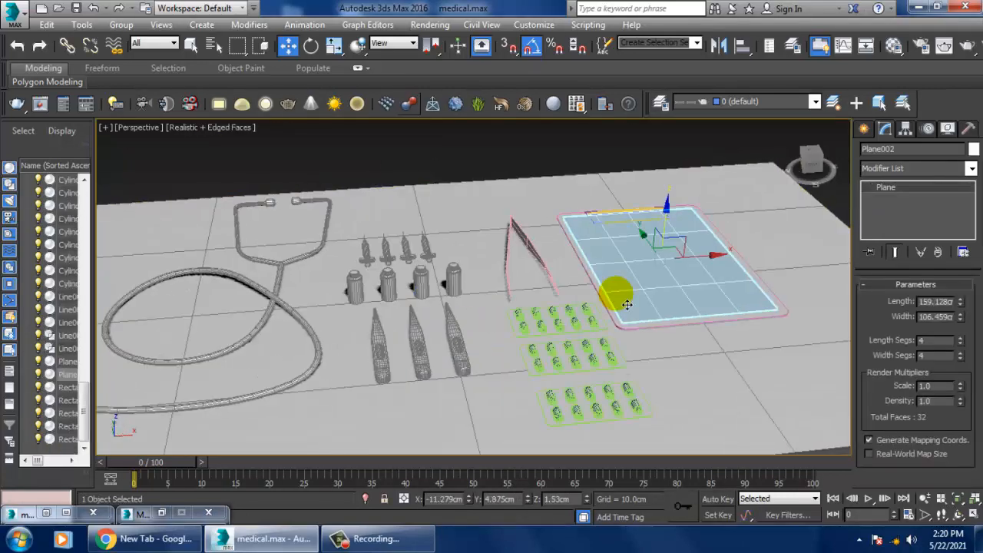
{"action": "middle_click_drag", "start_coordinate": [564, 322], "coordinate": [578, 336], "text": "alt"}
{"action": "left_click", "coordinate": [412, 171]}
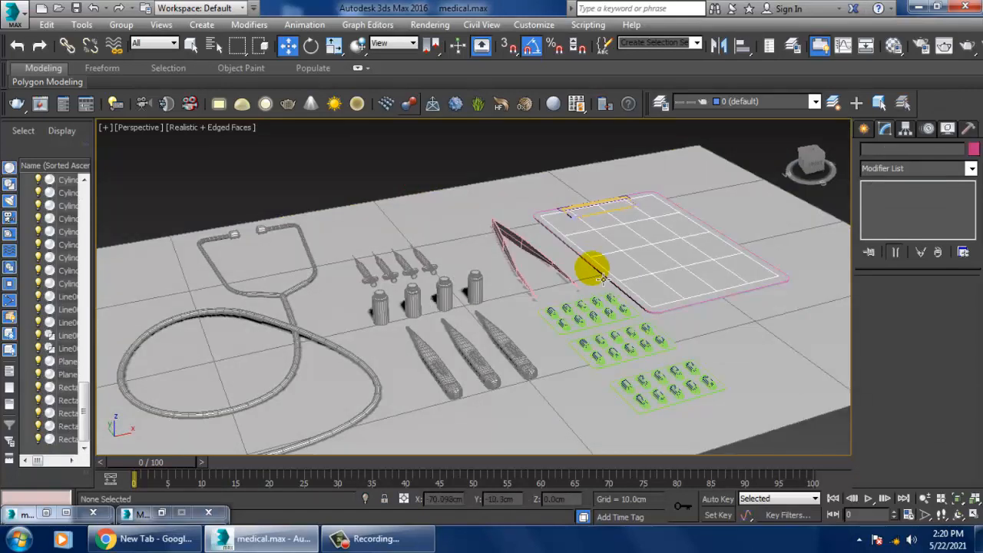
{"action": "middle_click_drag", "start_coordinate": [524, 317], "coordinate": [583, 288], "text": "alt"}
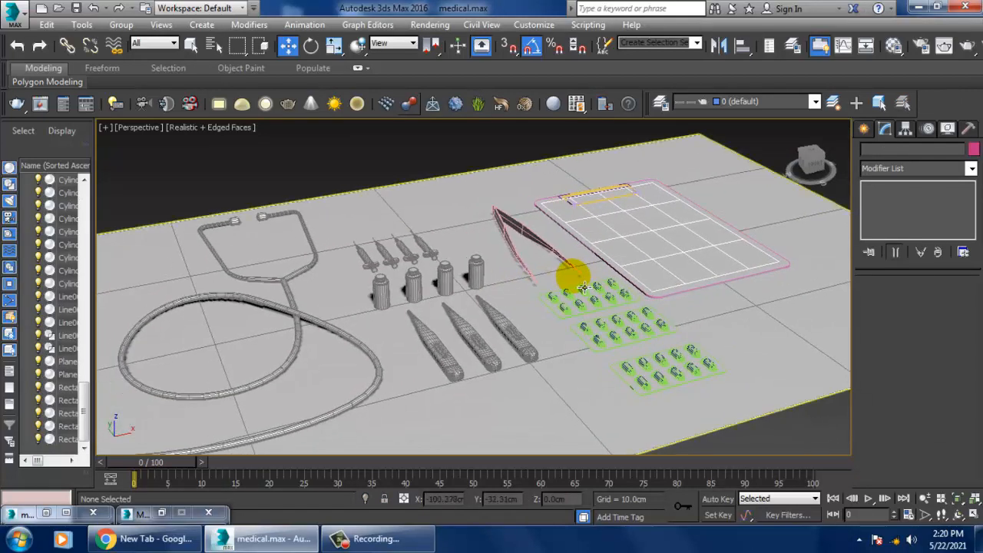